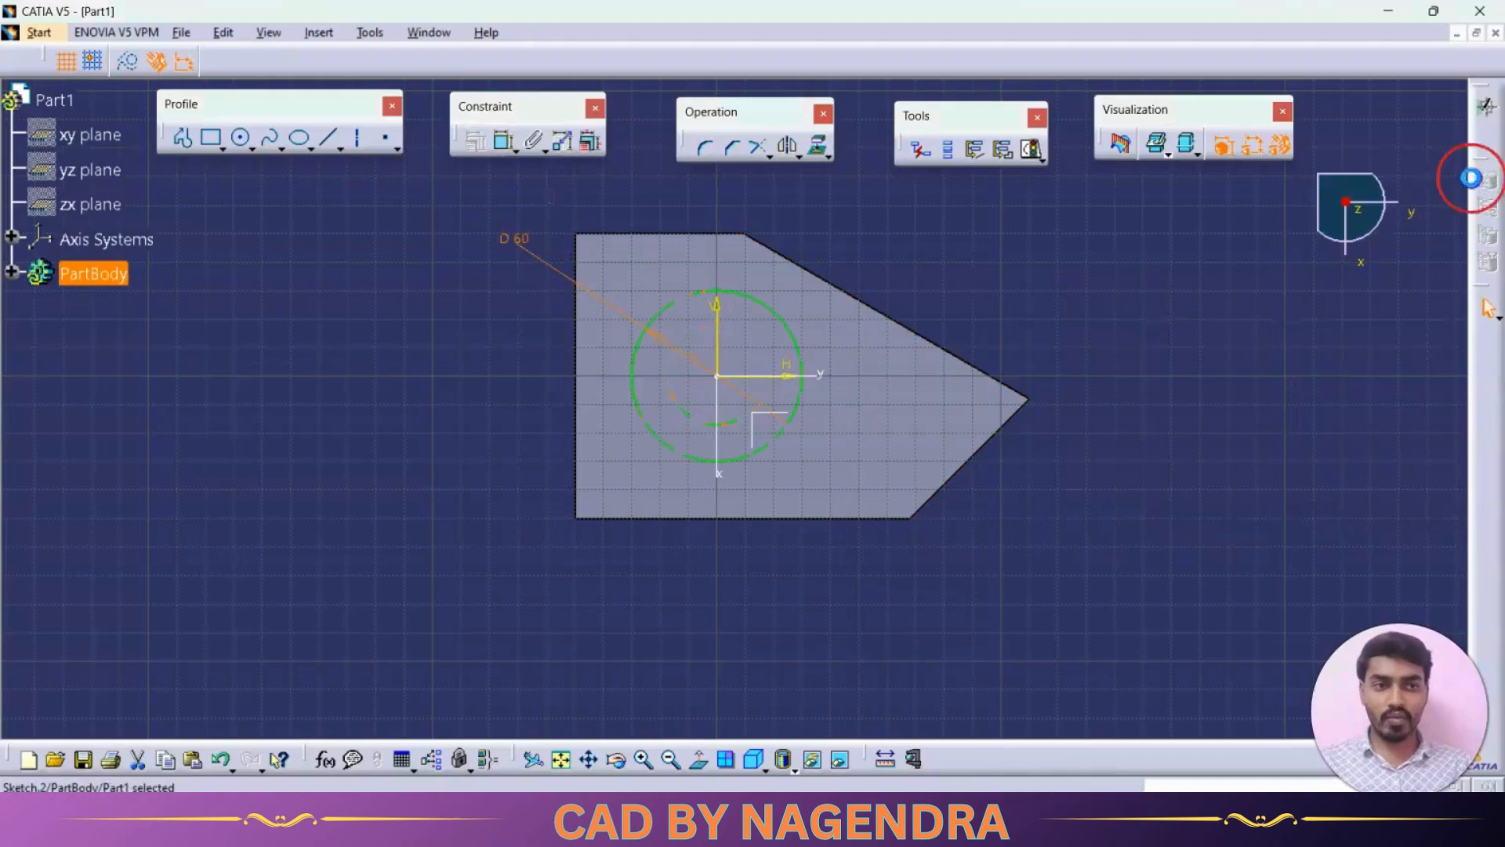
# - Exit the sketch and pad the 60 mm circle up from the base plate with a length of 80-12 mm
pyautogui.click(1487, 161)
pyautogui.hotkey('alt', 'Tab')
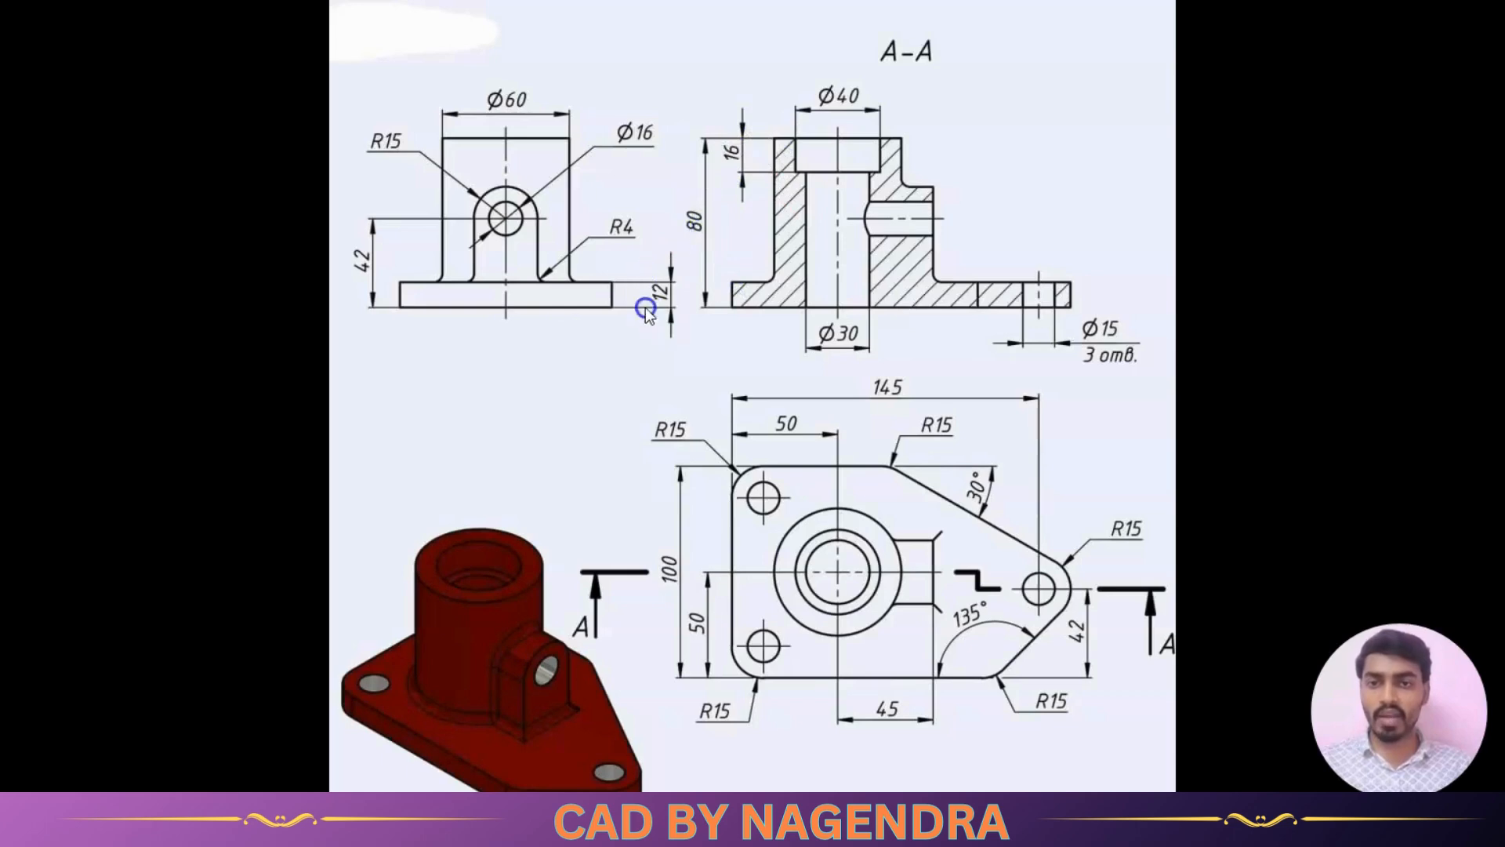
pyautogui.hotkey('alt', 'Tab')
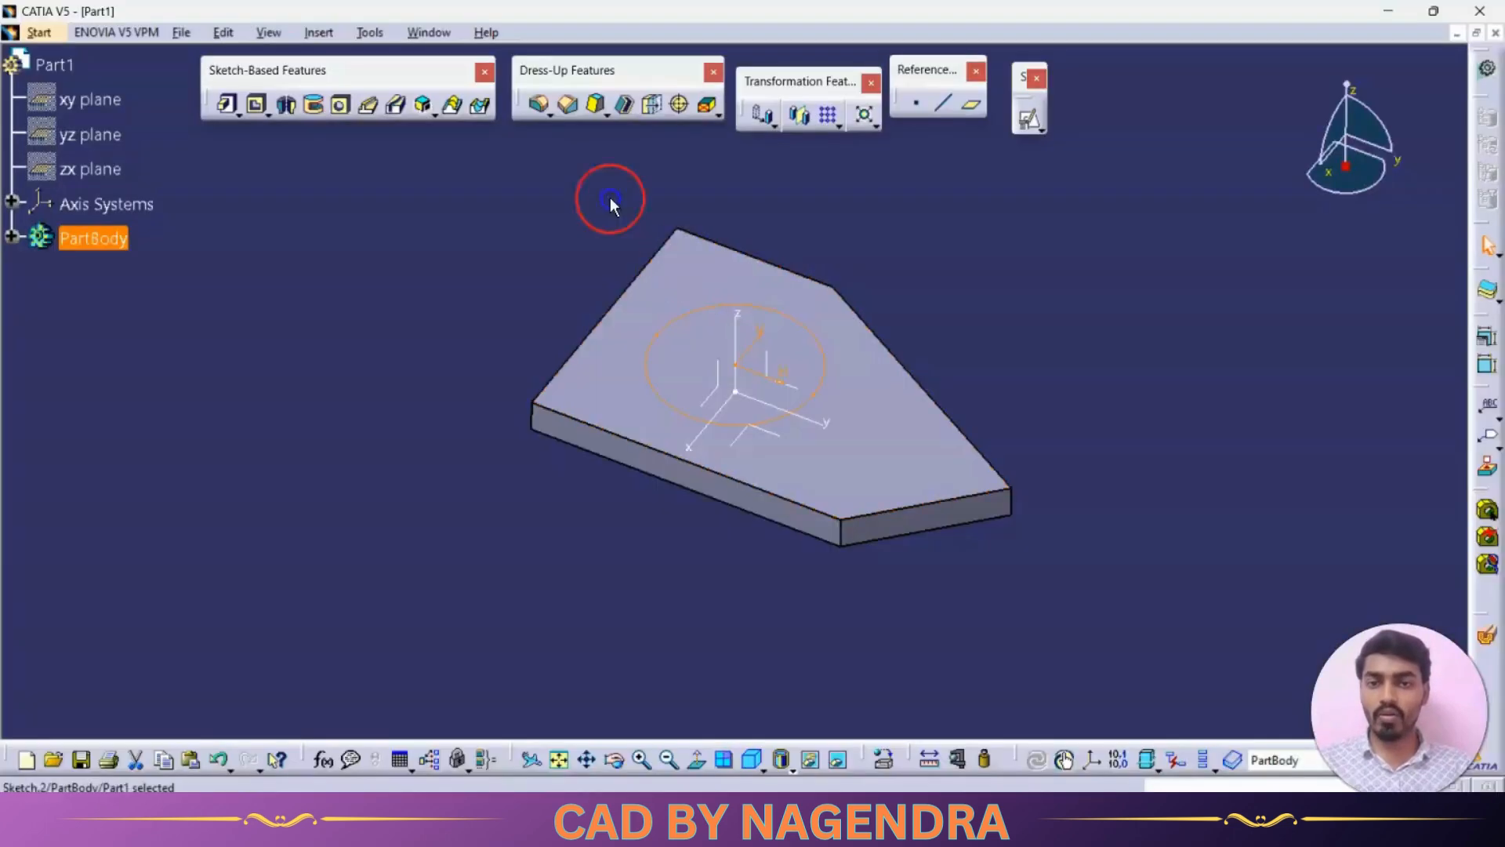
pyautogui.click(228, 105)
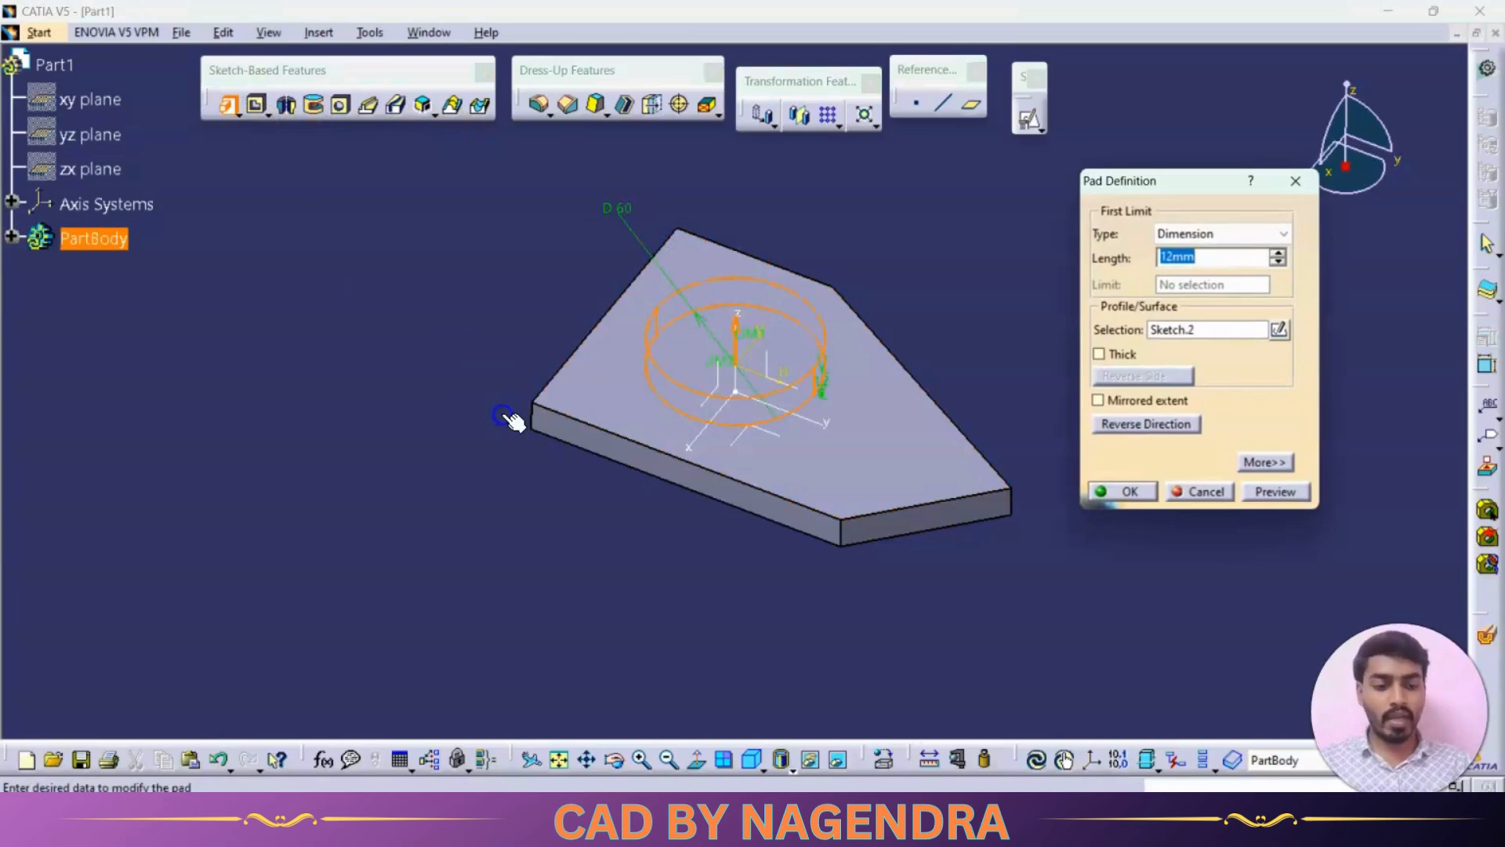
pyautogui.write('80')
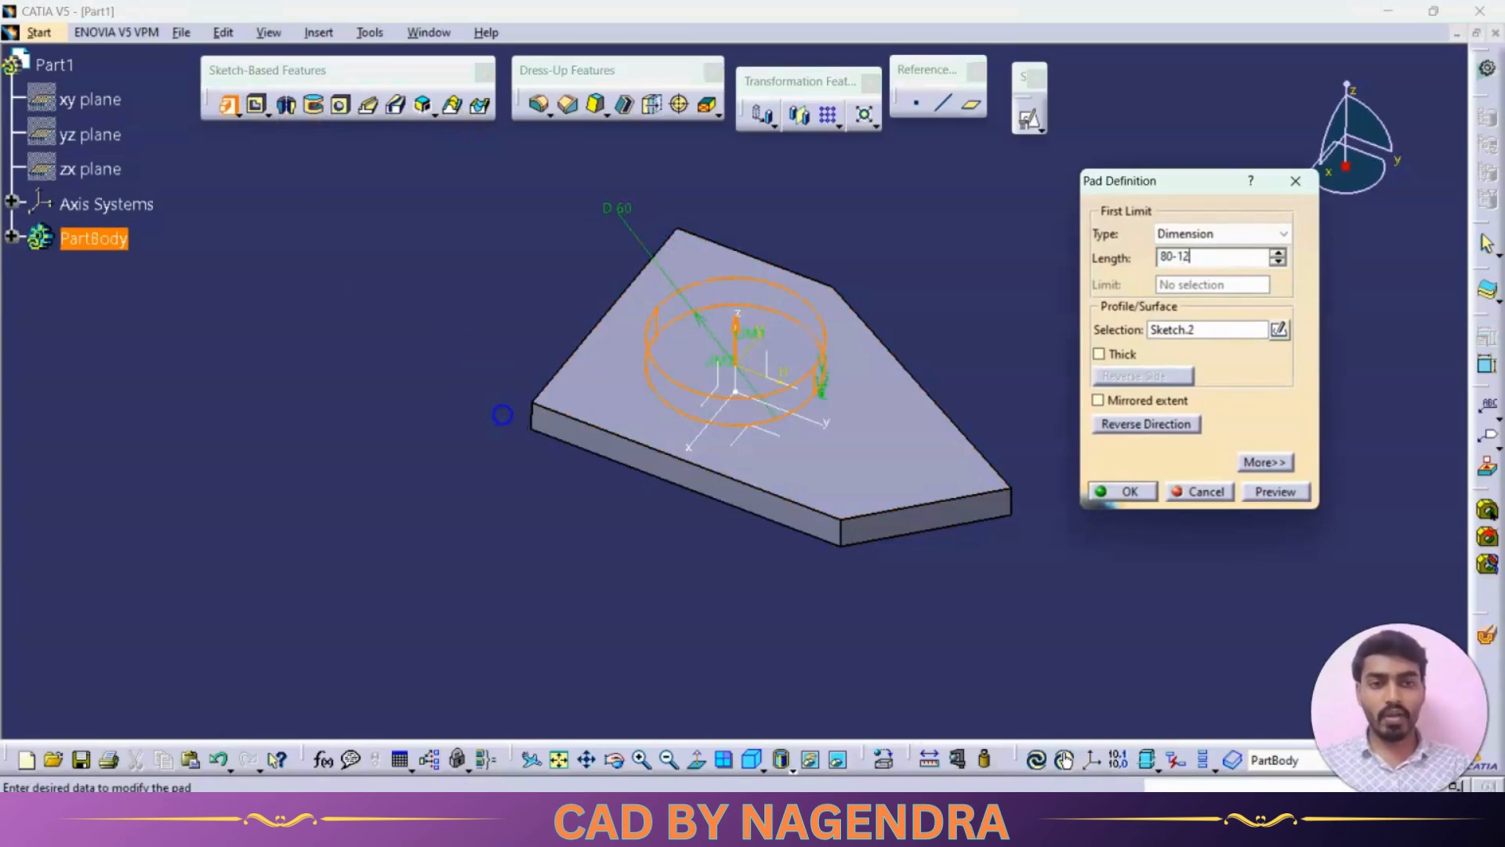
pyautogui.write('-12')
pyautogui.press('Return')
pyautogui.moveTo(510, 422); pyautogui.dragTo(806, 430, button='middle')
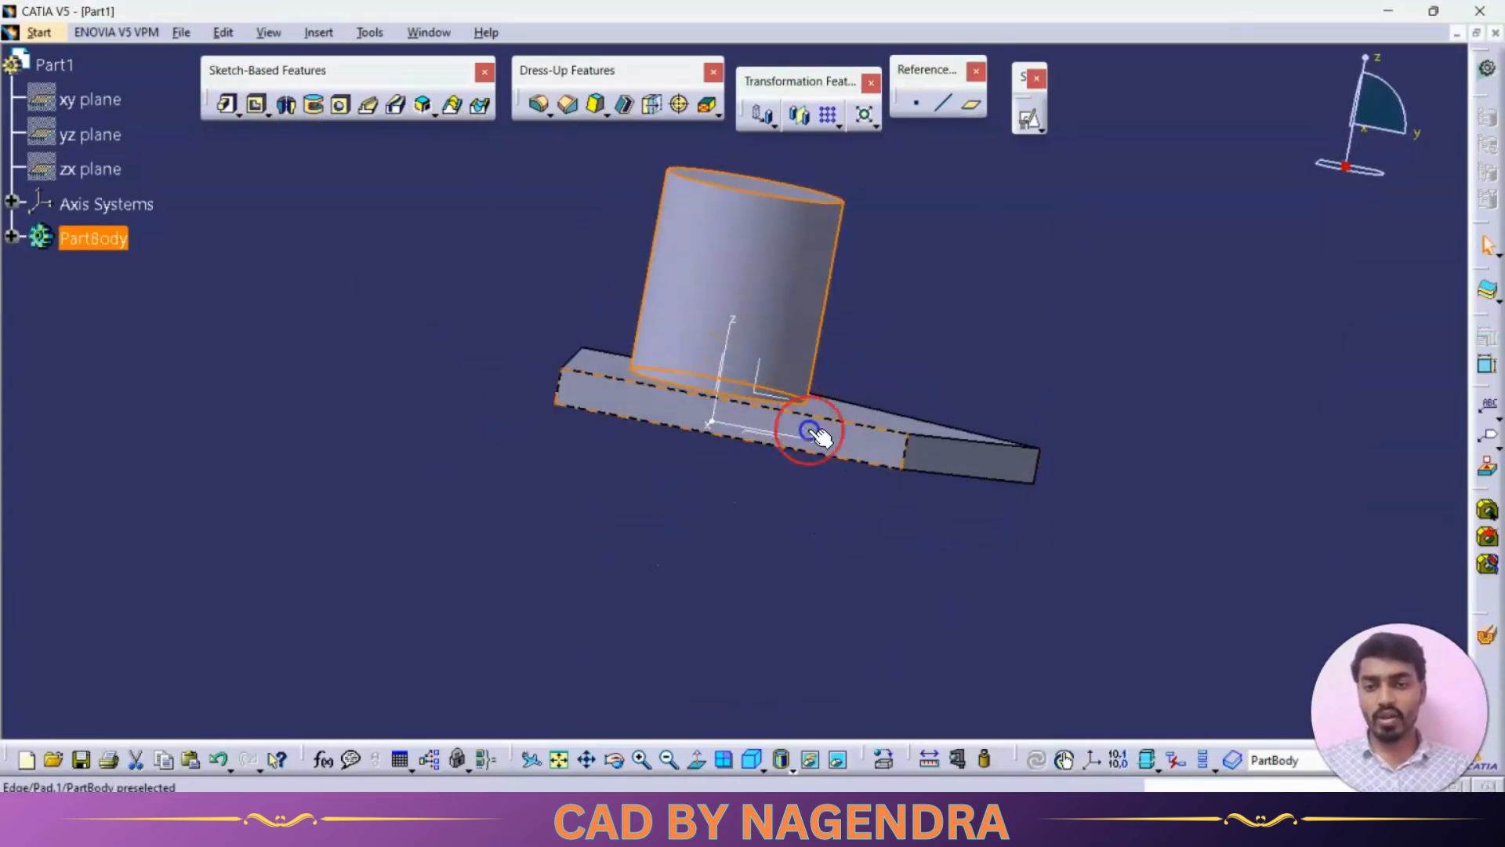
pyautogui.click(936, 325)
pyautogui.moveTo(715, 479); pyautogui.dragTo(719, 535, button='middle')
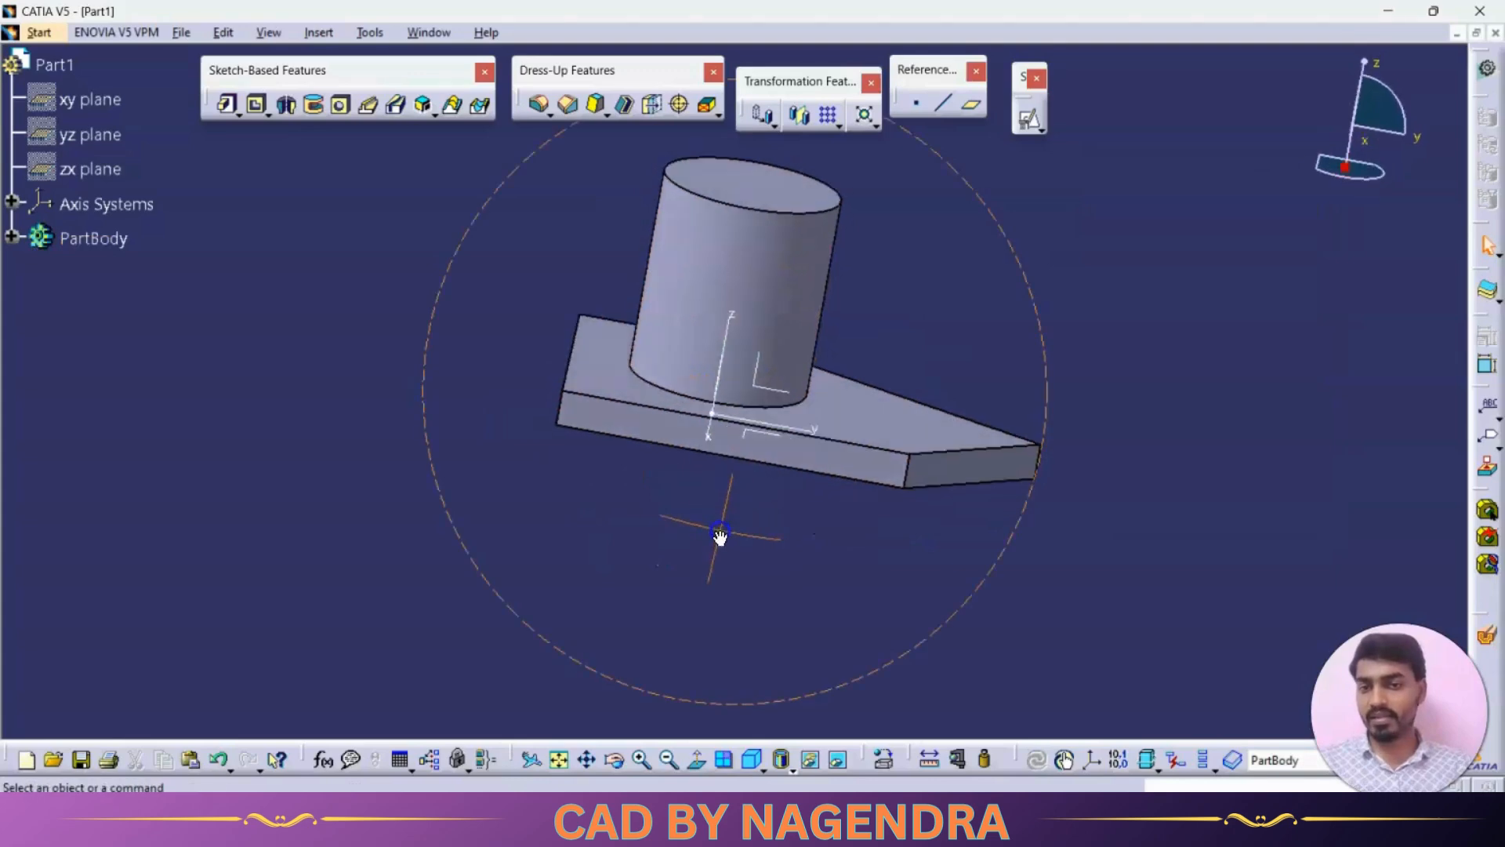
# - Check the side boss in the reference drawing and start a positioned sketch on the ZX plane with Swap and Reverse H enabled
pyautogui.hotkey('alt', 'Tab')
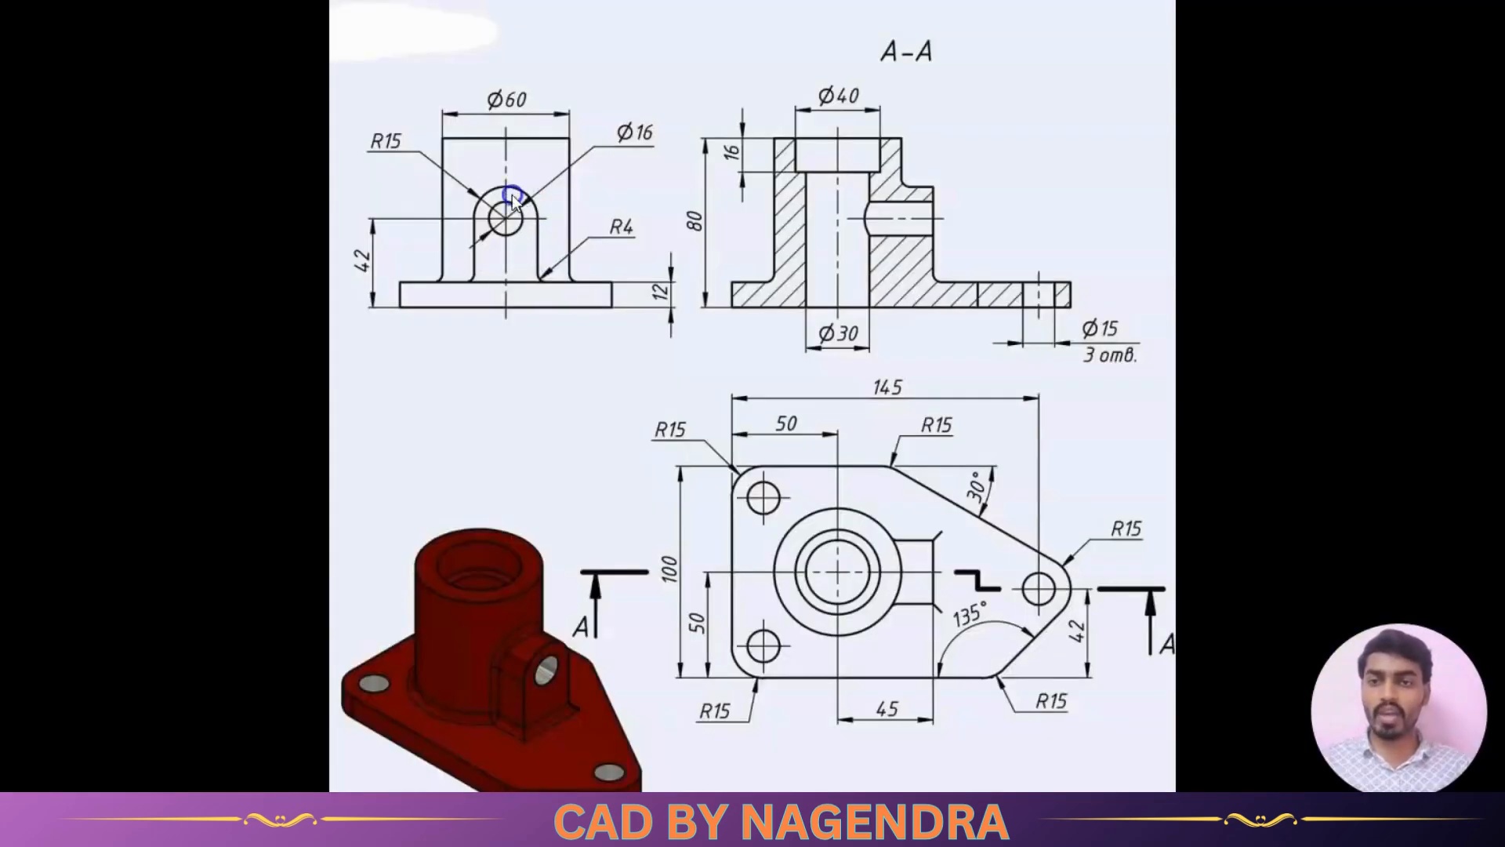
pyautogui.click(892, 240)
pyautogui.click(504, 261)
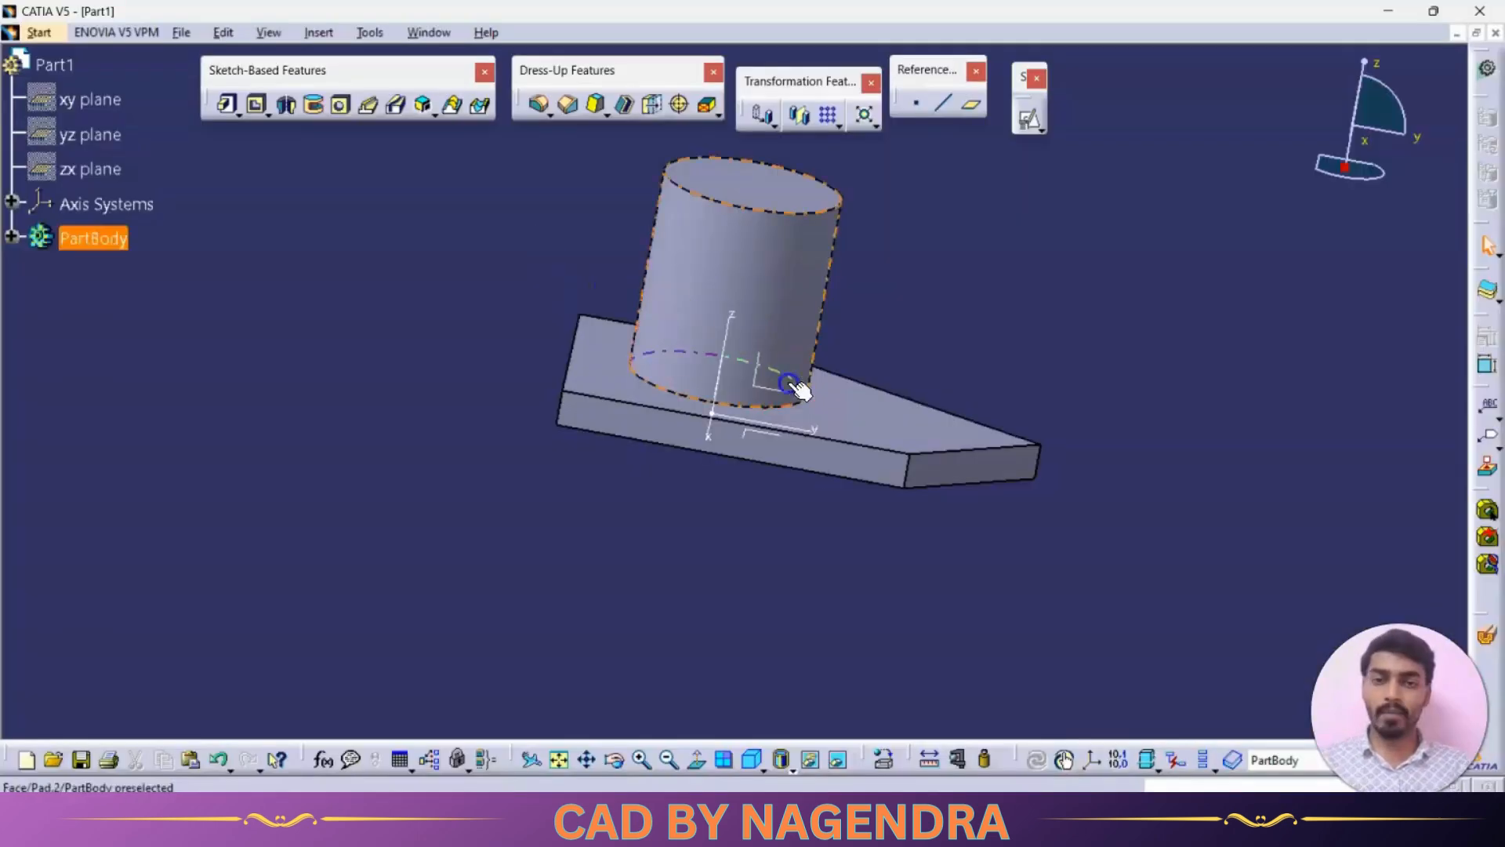
pyautogui.moveTo(796, 390)
pyautogui.mouseDown(button='middle')
pyautogui.moveTo(913, 325)
pyautogui.moveTo(807, 333)
pyautogui.mouseUp(button='middle')
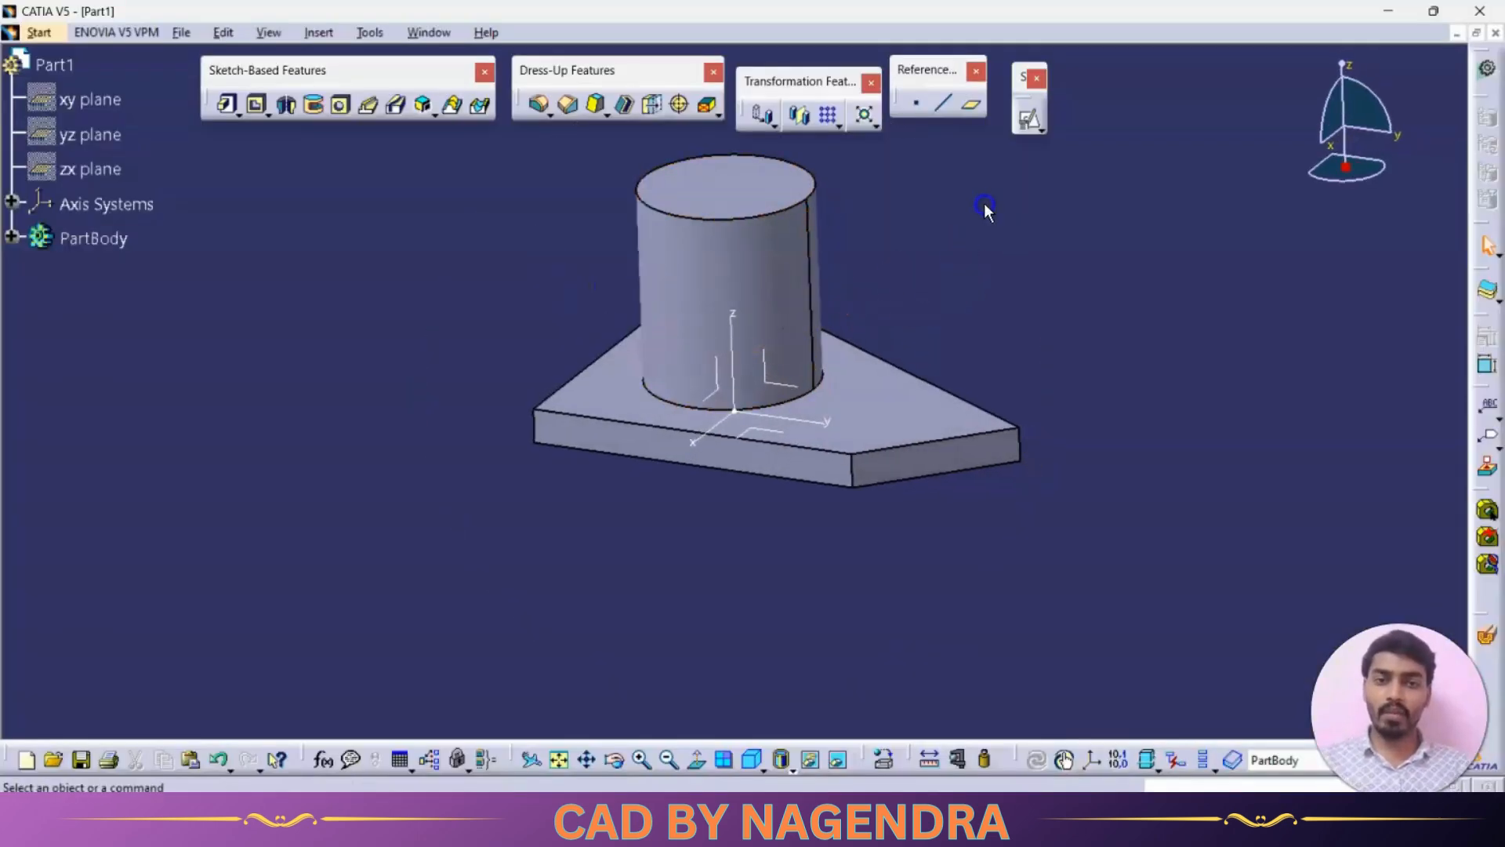
pyautogui.click(1033, 123)
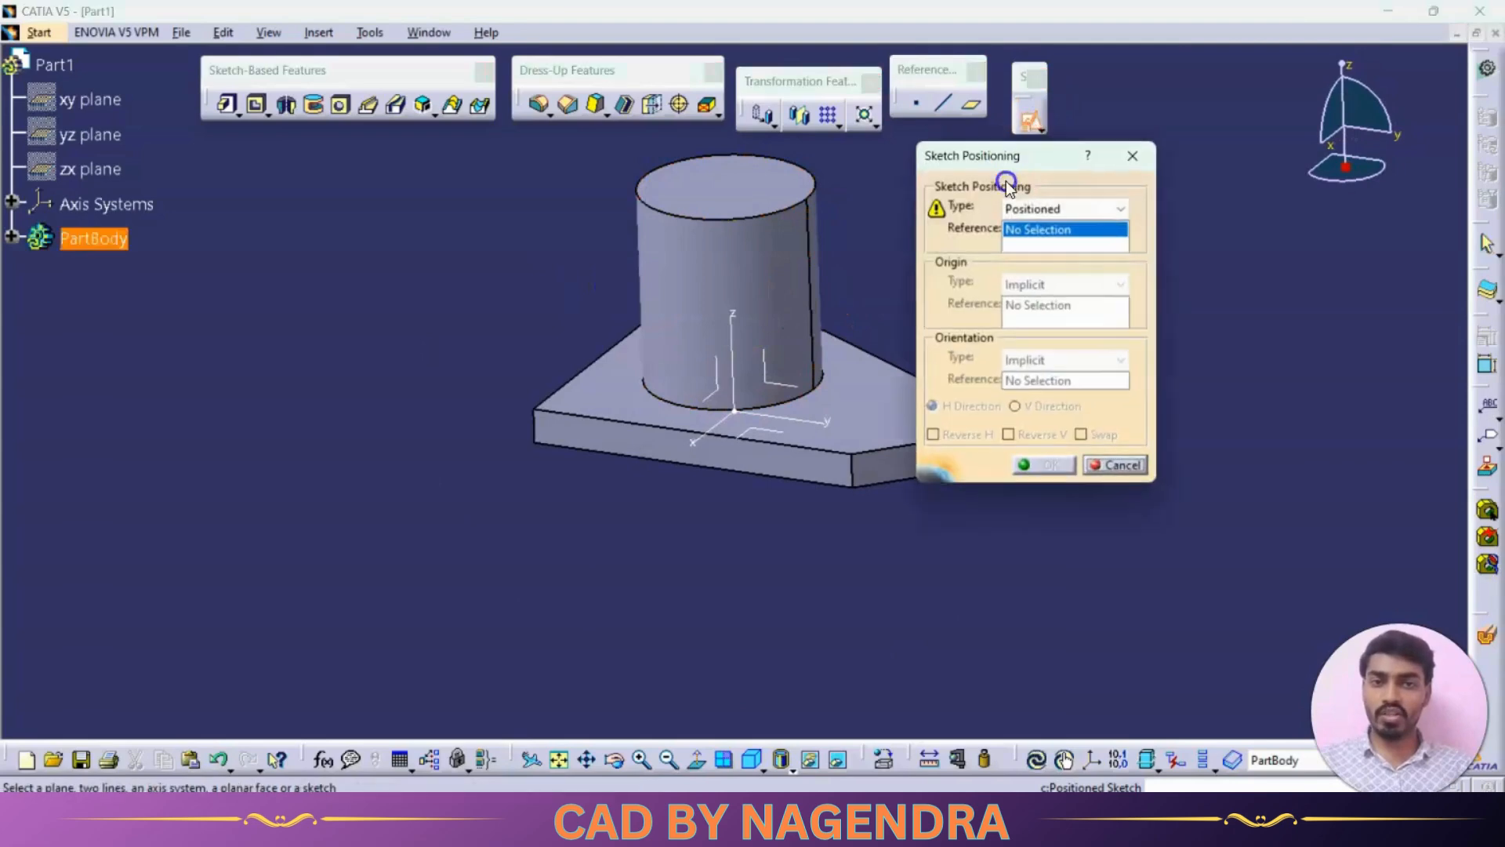
pyautogui.click(715, 390)
pyautogui.click(1086, 434)
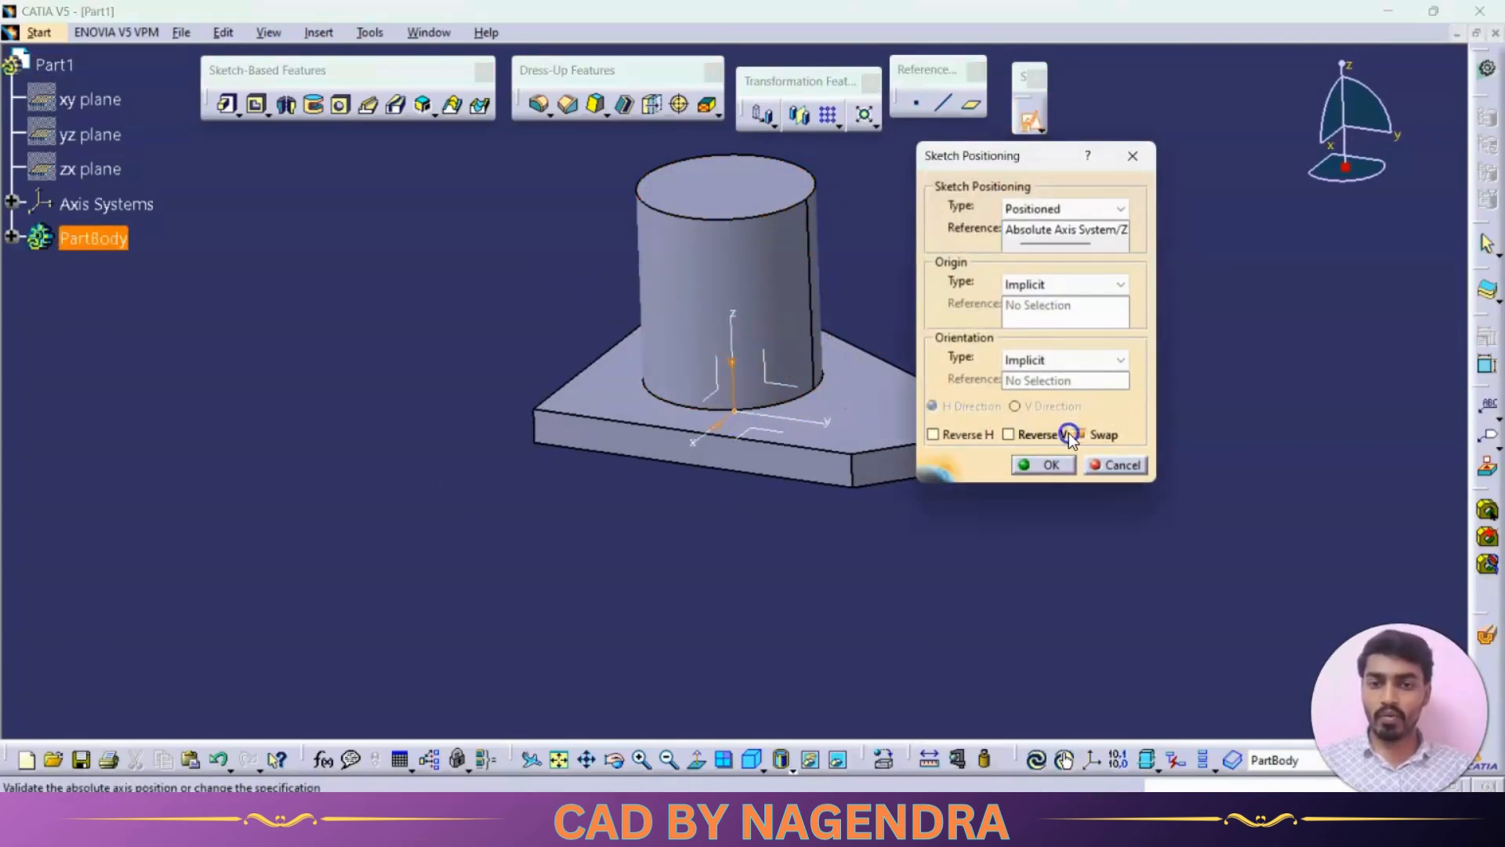
pyautogui.moveTo(854, 468); pyautogui.dragTo(836, 407, button='middle')
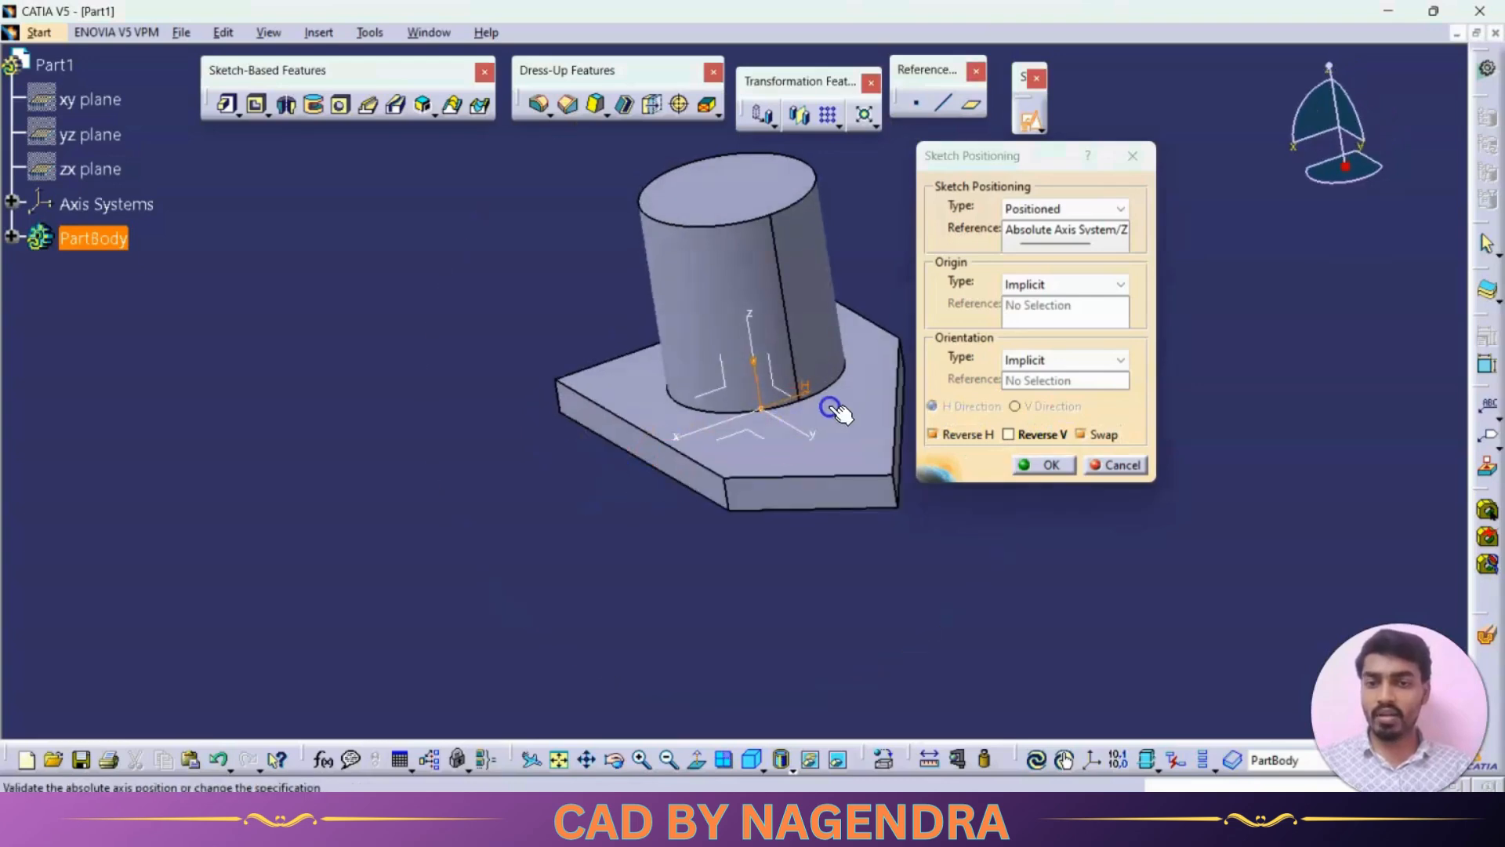
pyautogui.click(1022, 464)
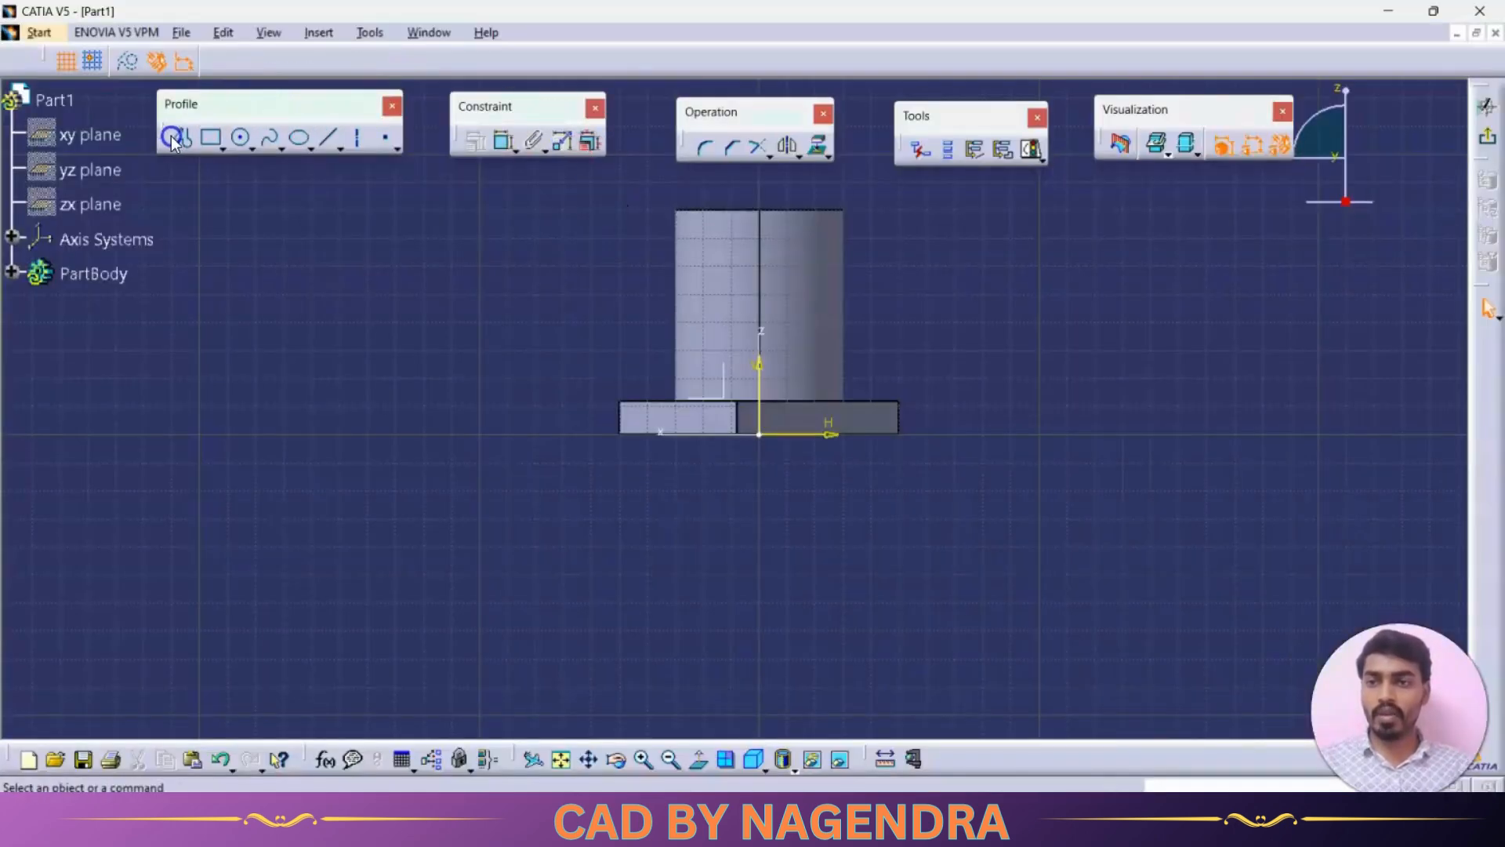
# - Sketch a closed arch profile about 35 mm wide over the cylinder, with straight sides, a tangent arc on top and a flat base
pyautogui.click(184, 139)
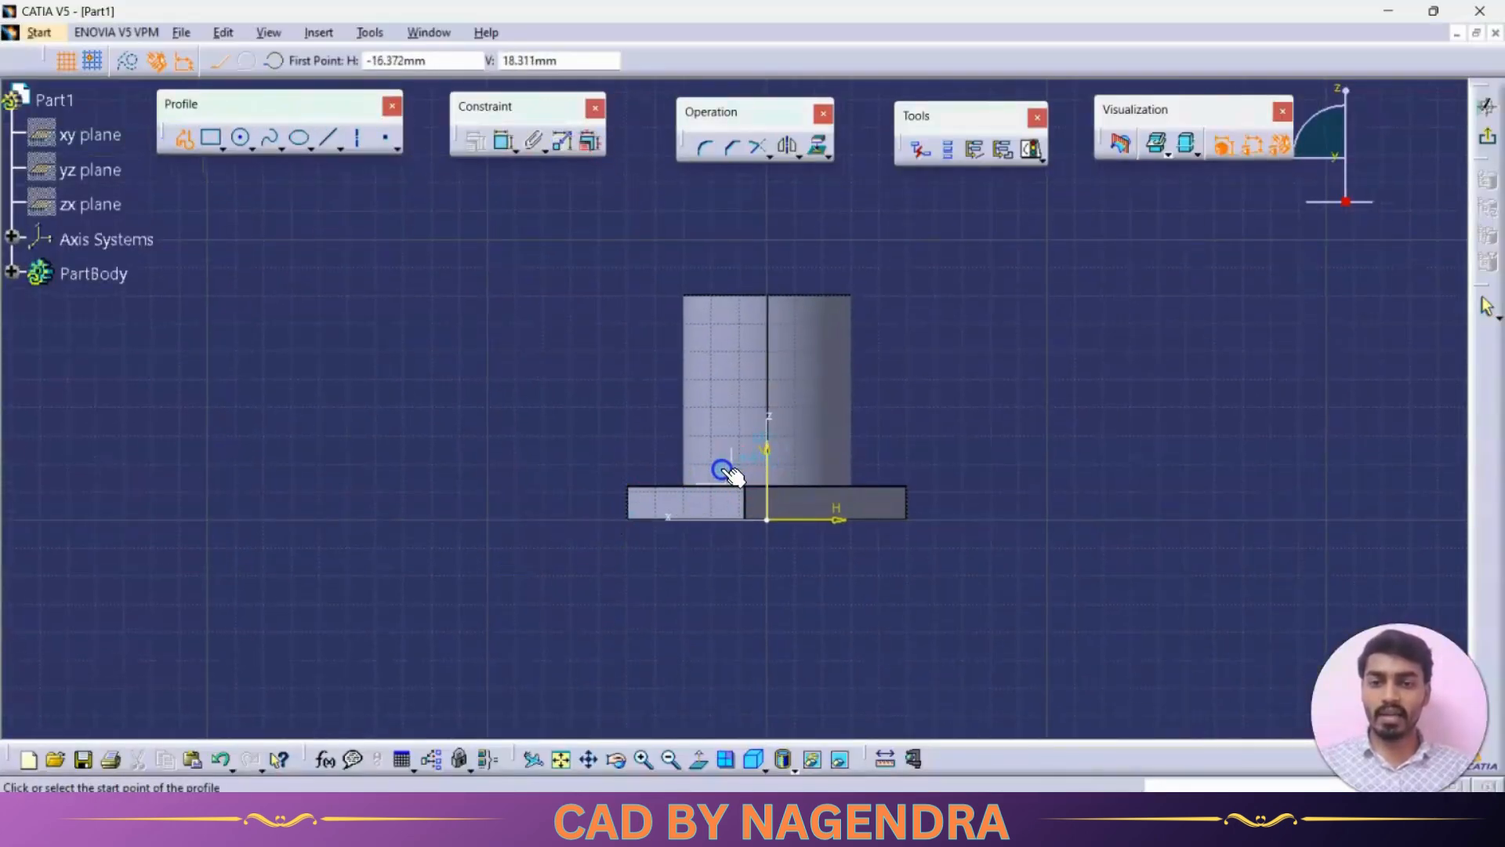
pyautogui.click(721, 468)
pyautogui.click(720, 383)
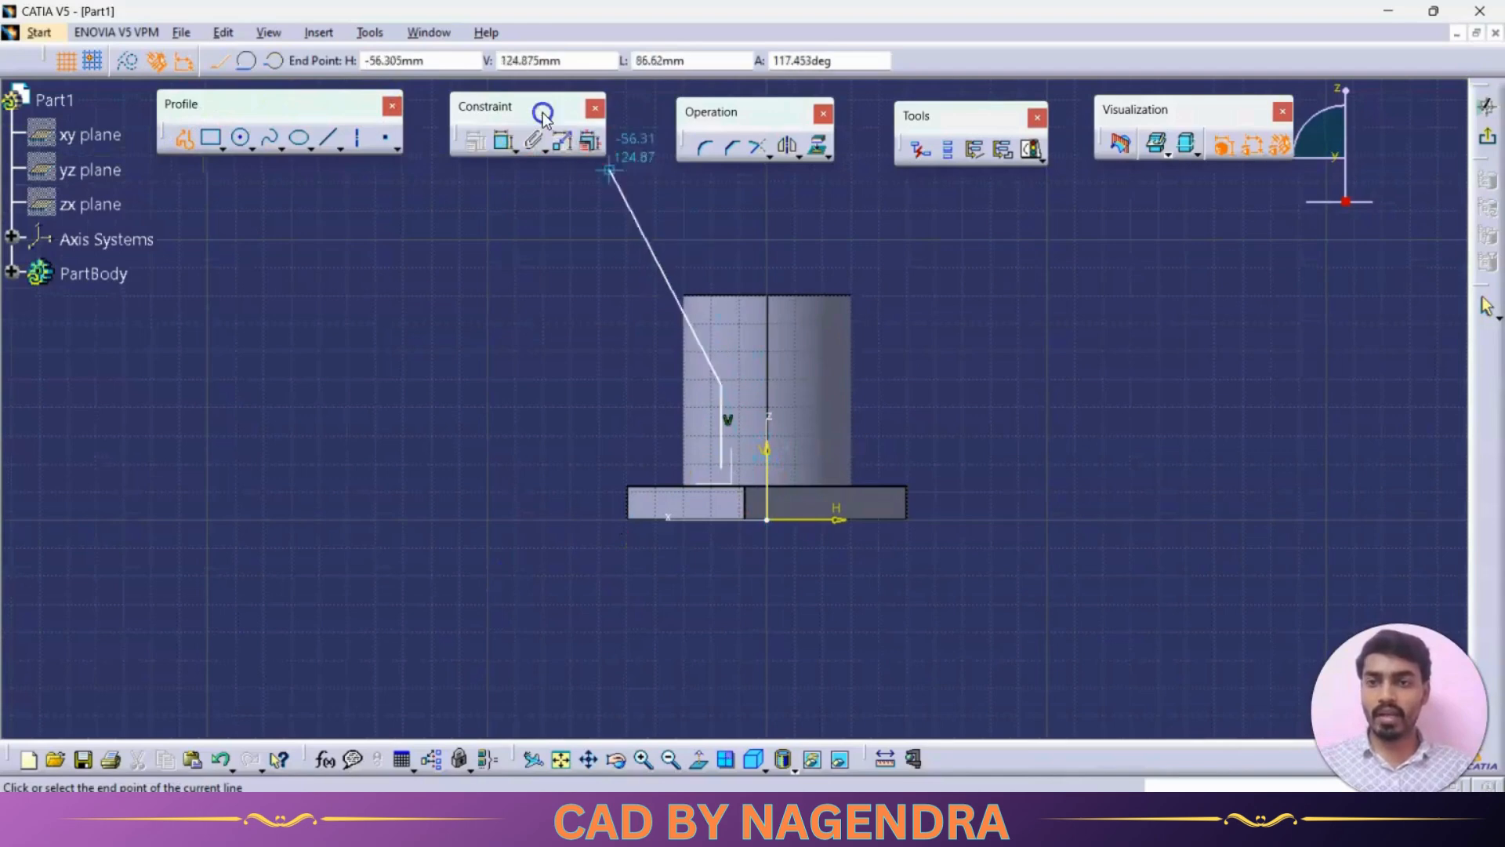
pyautogui.click(245, 64)
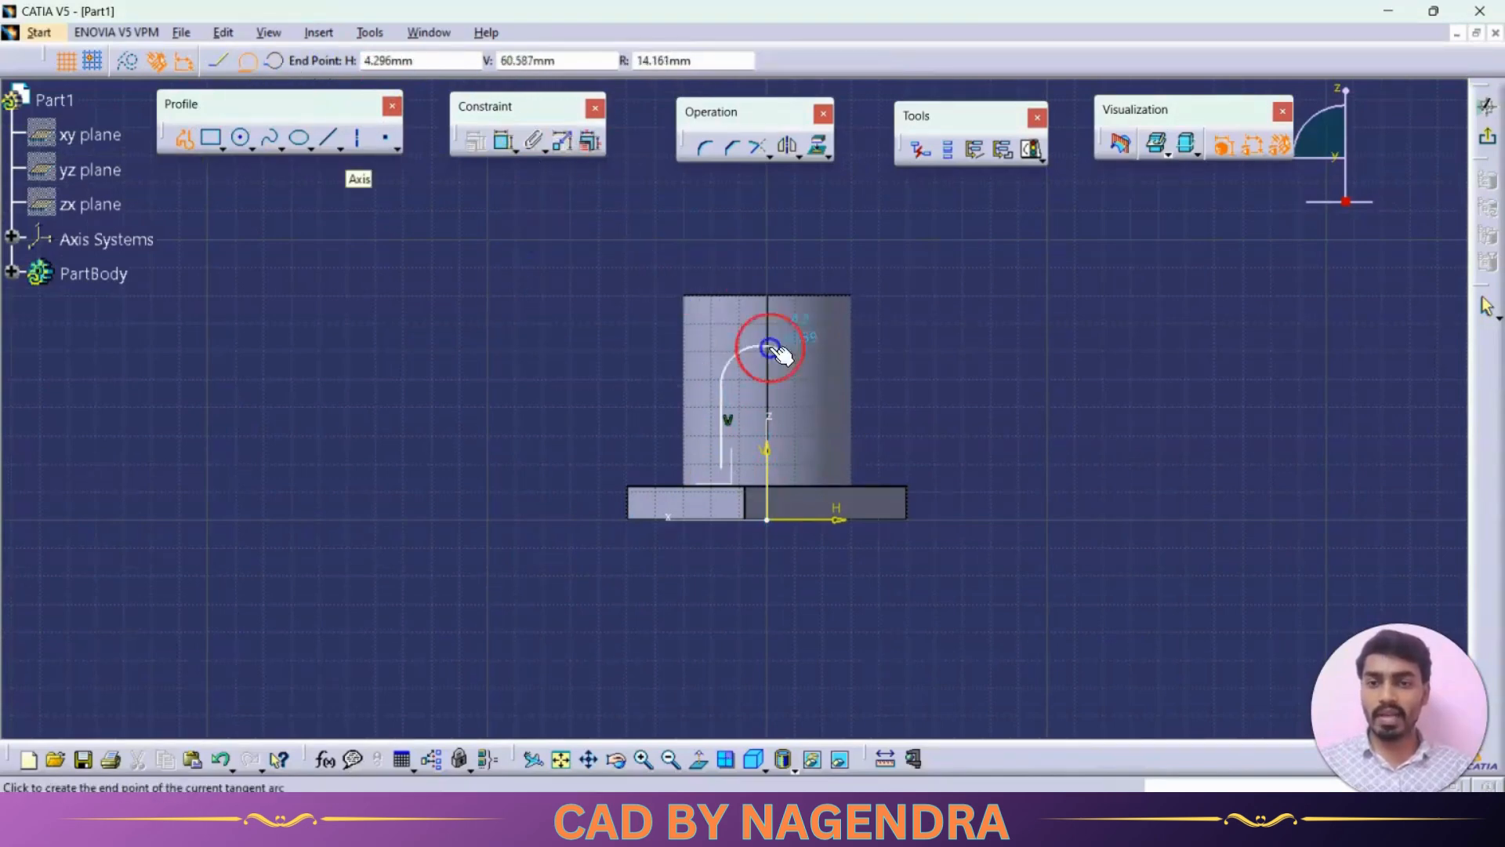
pyautogui.click(819, 384)
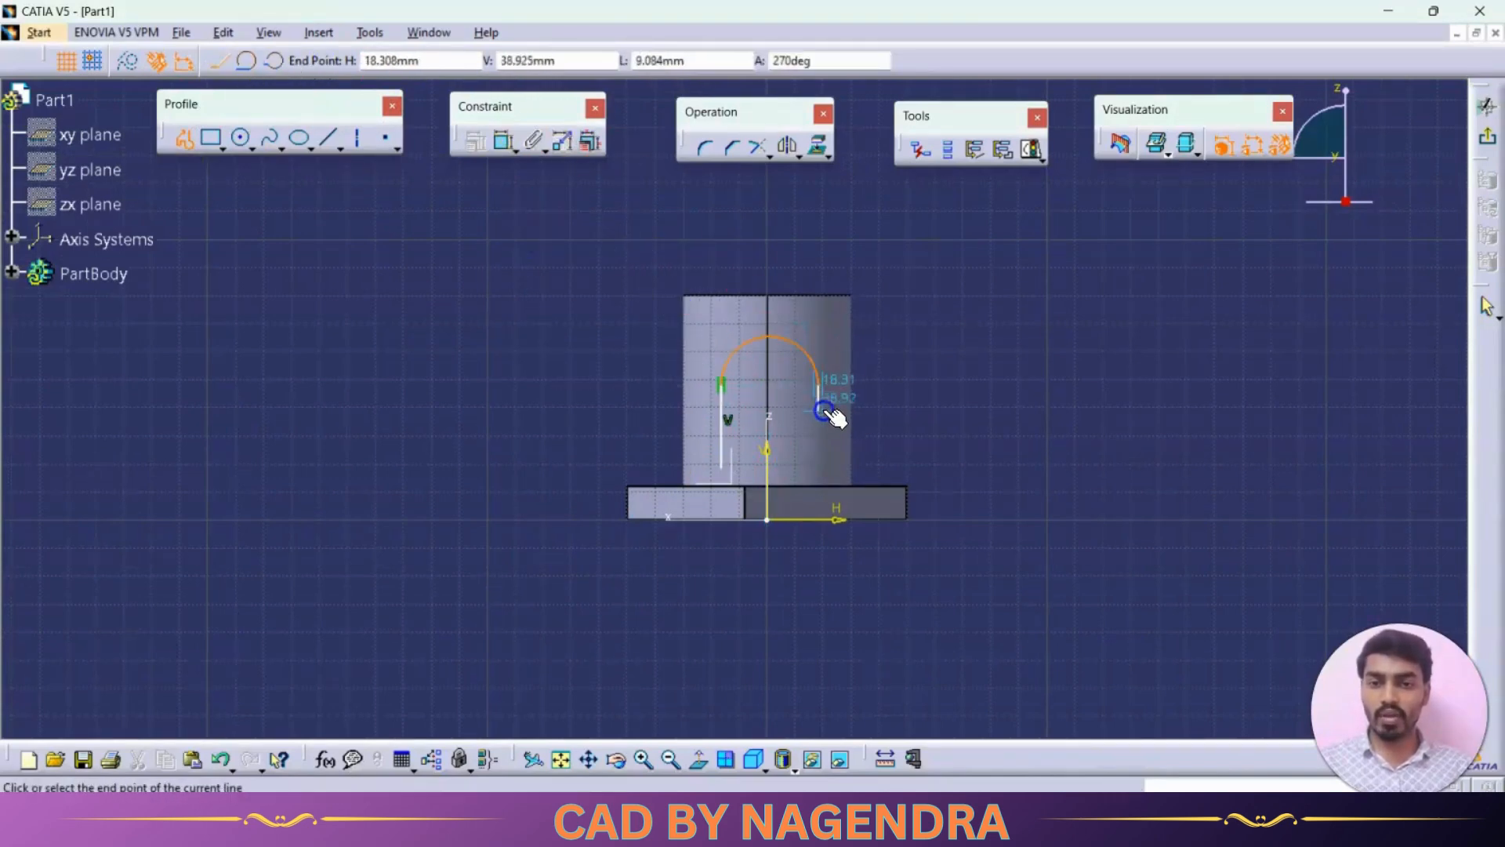
pyautogui.click(823, 467)
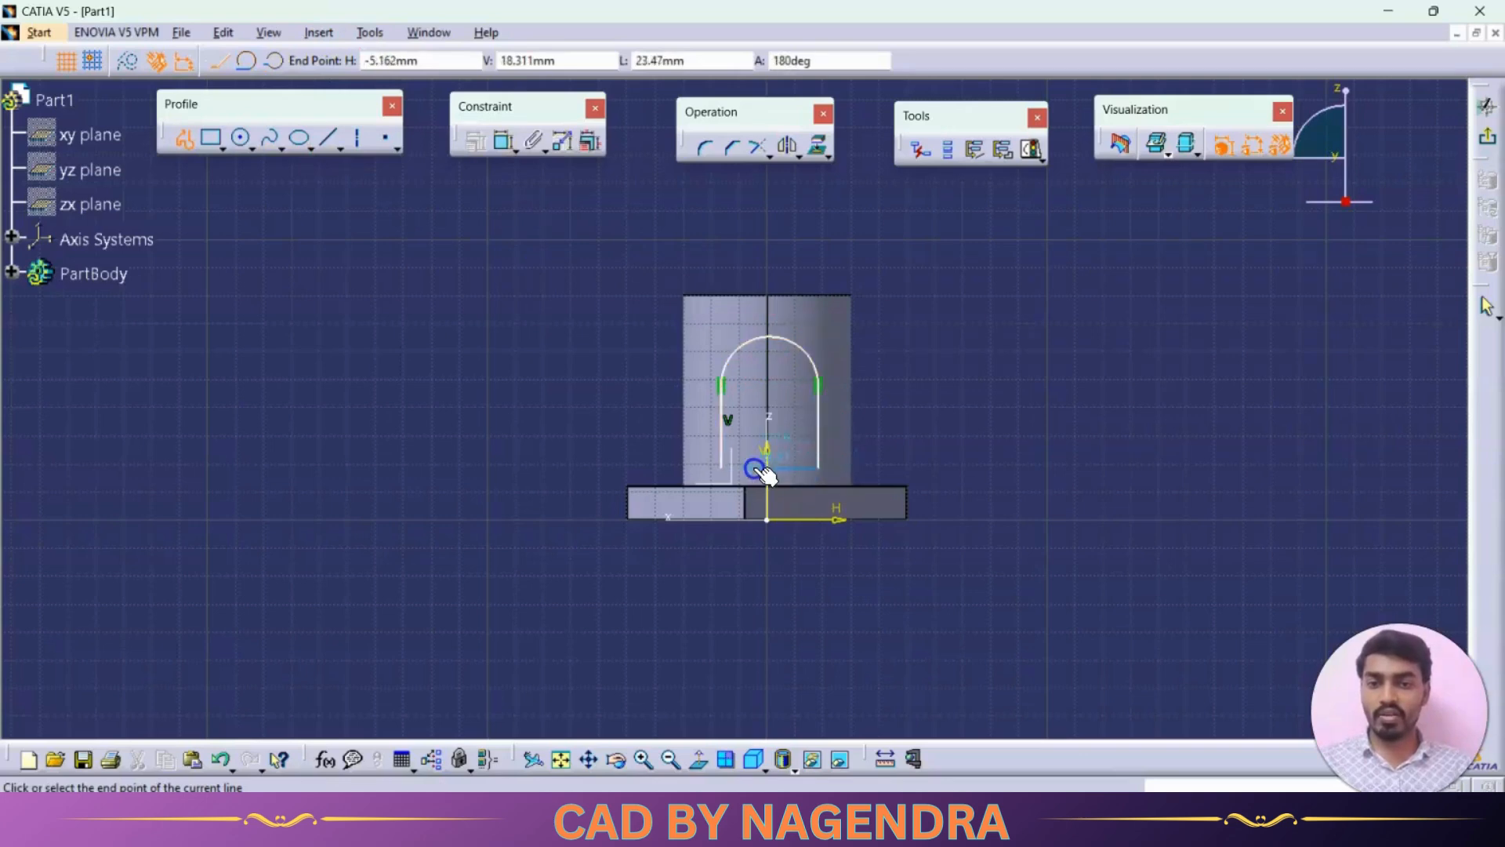
pyautogui.click(722, 469)
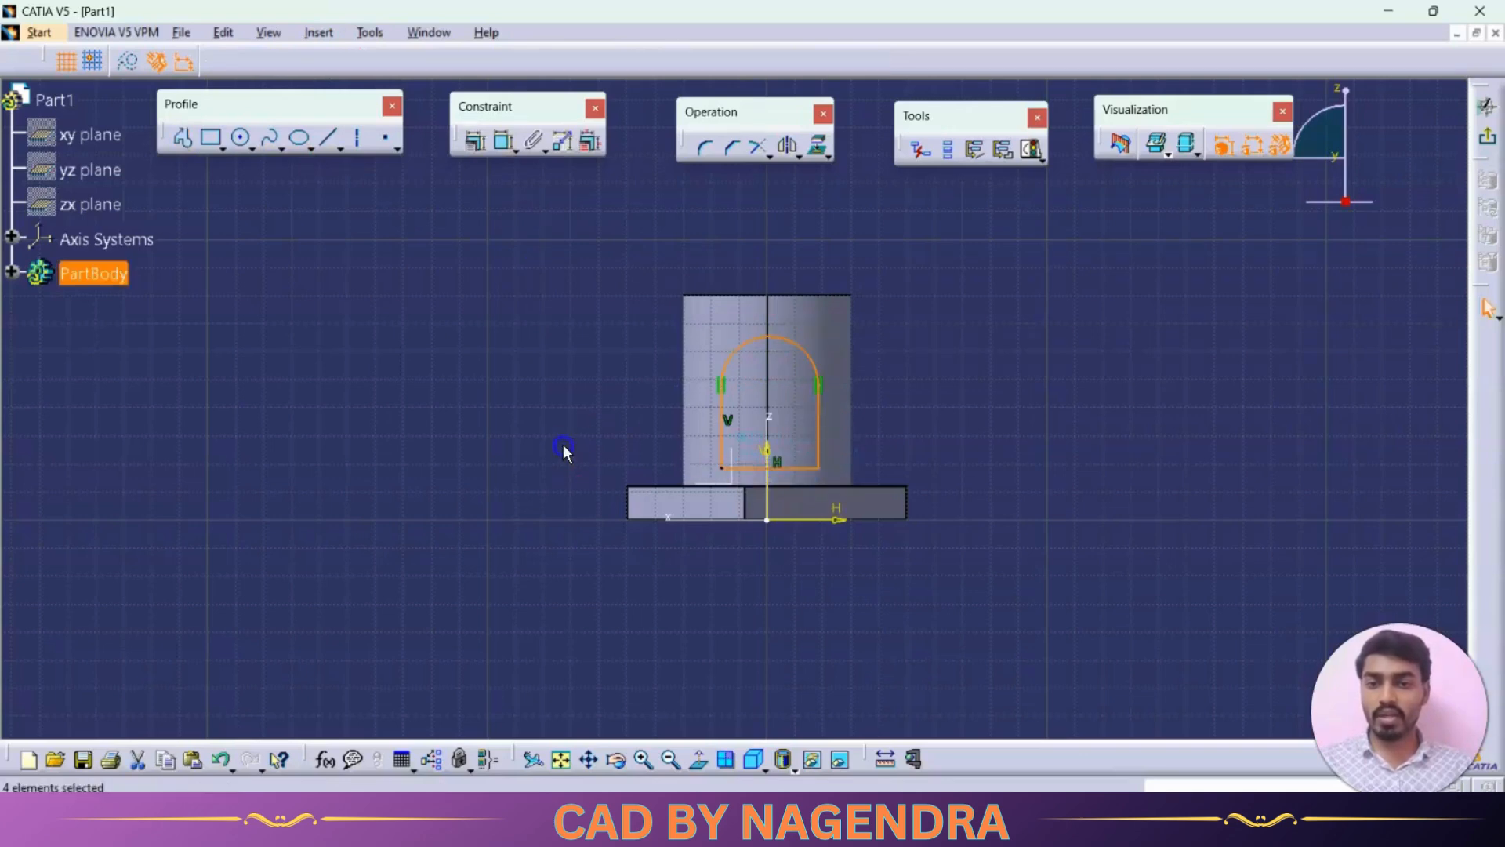
# - Constrain the arch's right side line vertical and make its base line coincident with the top edge of the base plate
pyautogui.rightClick(815, 426)
pyautogui.moveTo(898, 725)
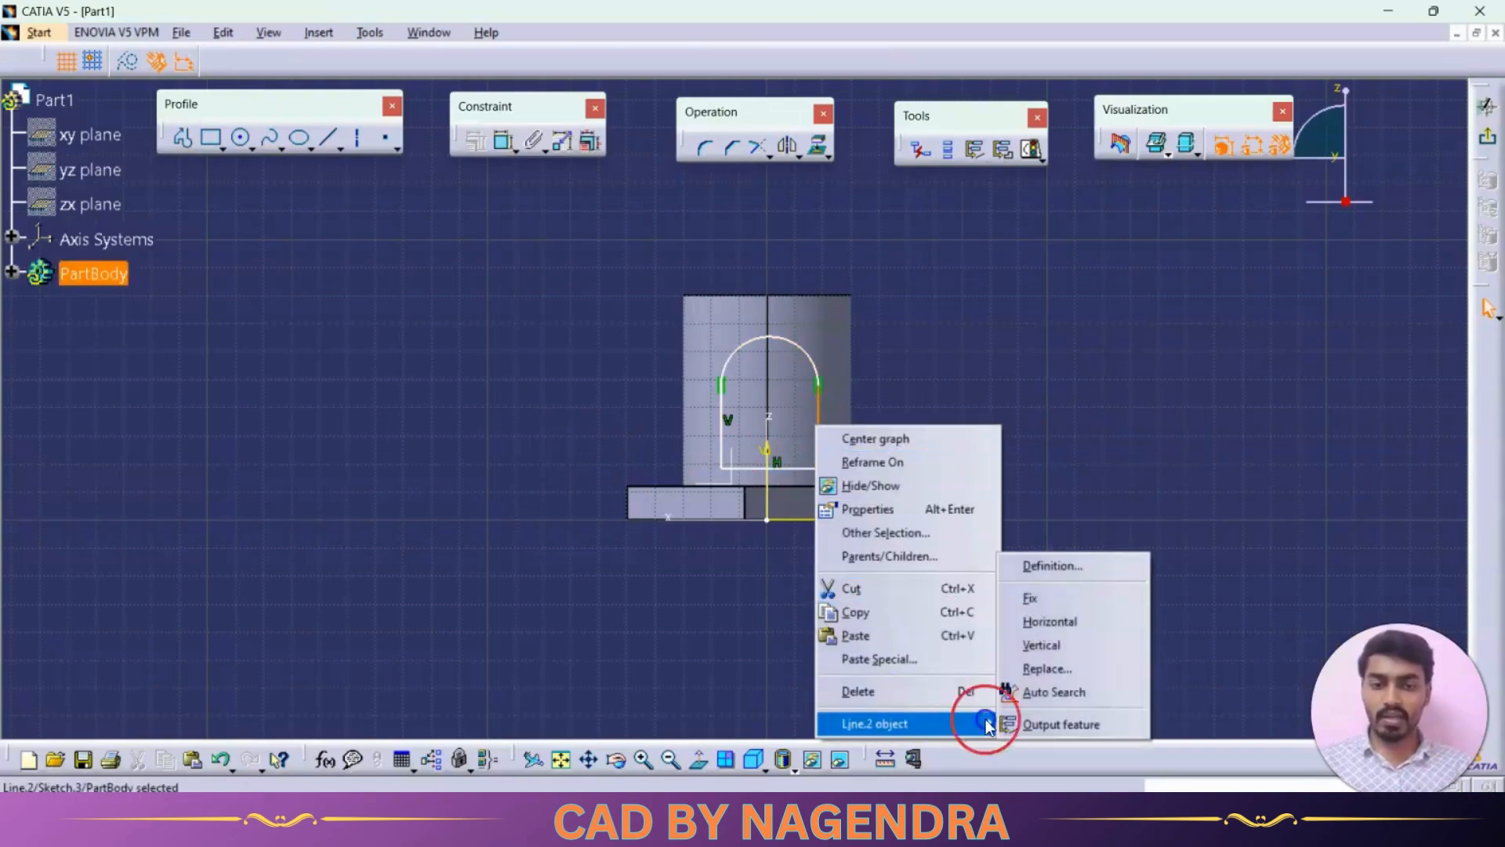
pyautogui.click(1039, 643)
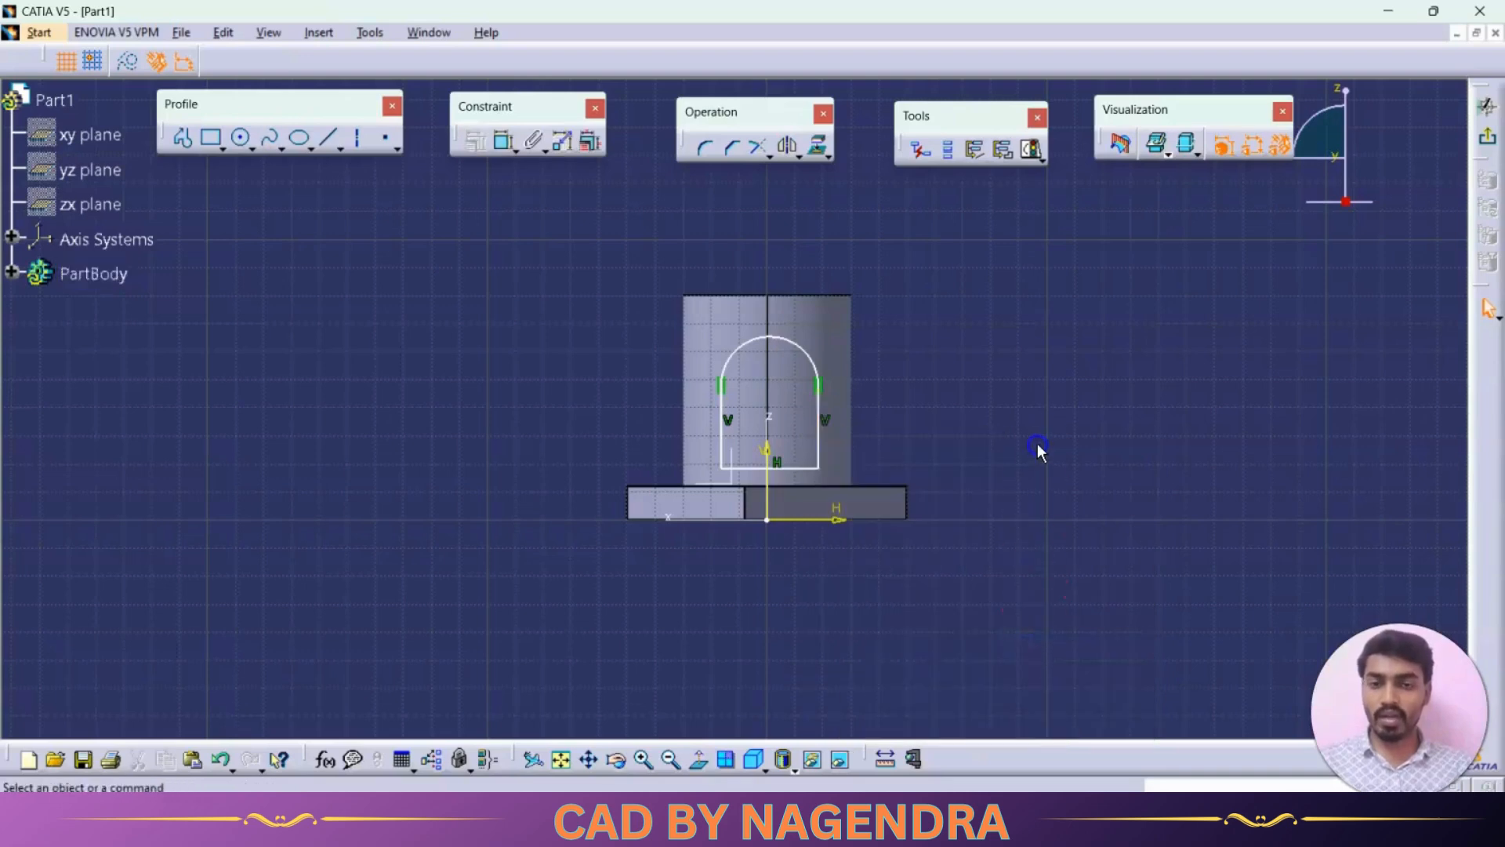
pyautogui.click(502, 142)
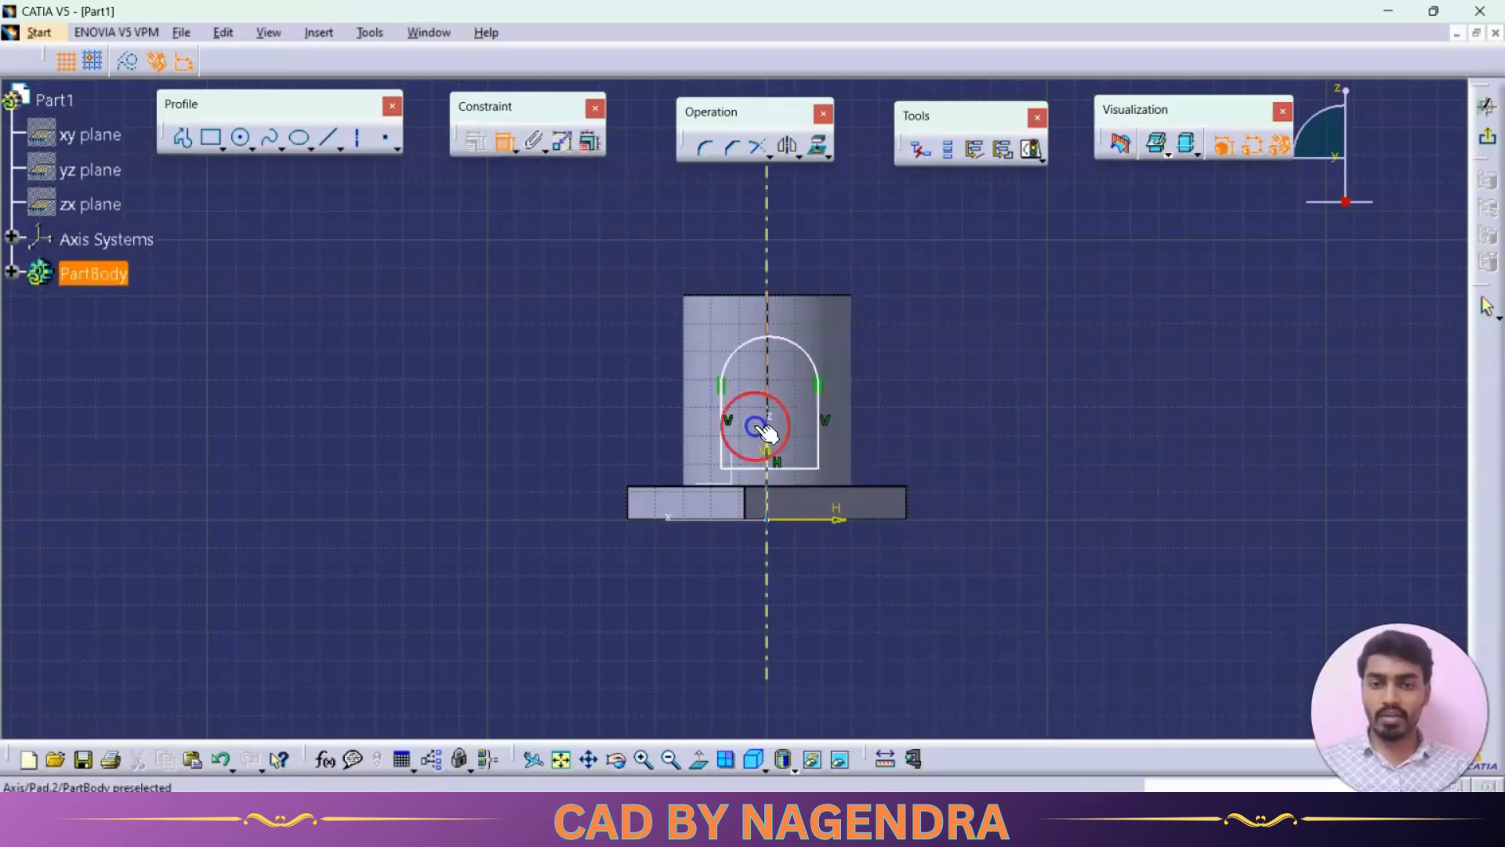
pyautogui.click(771, 468)
pyautogui.click(798, 487)
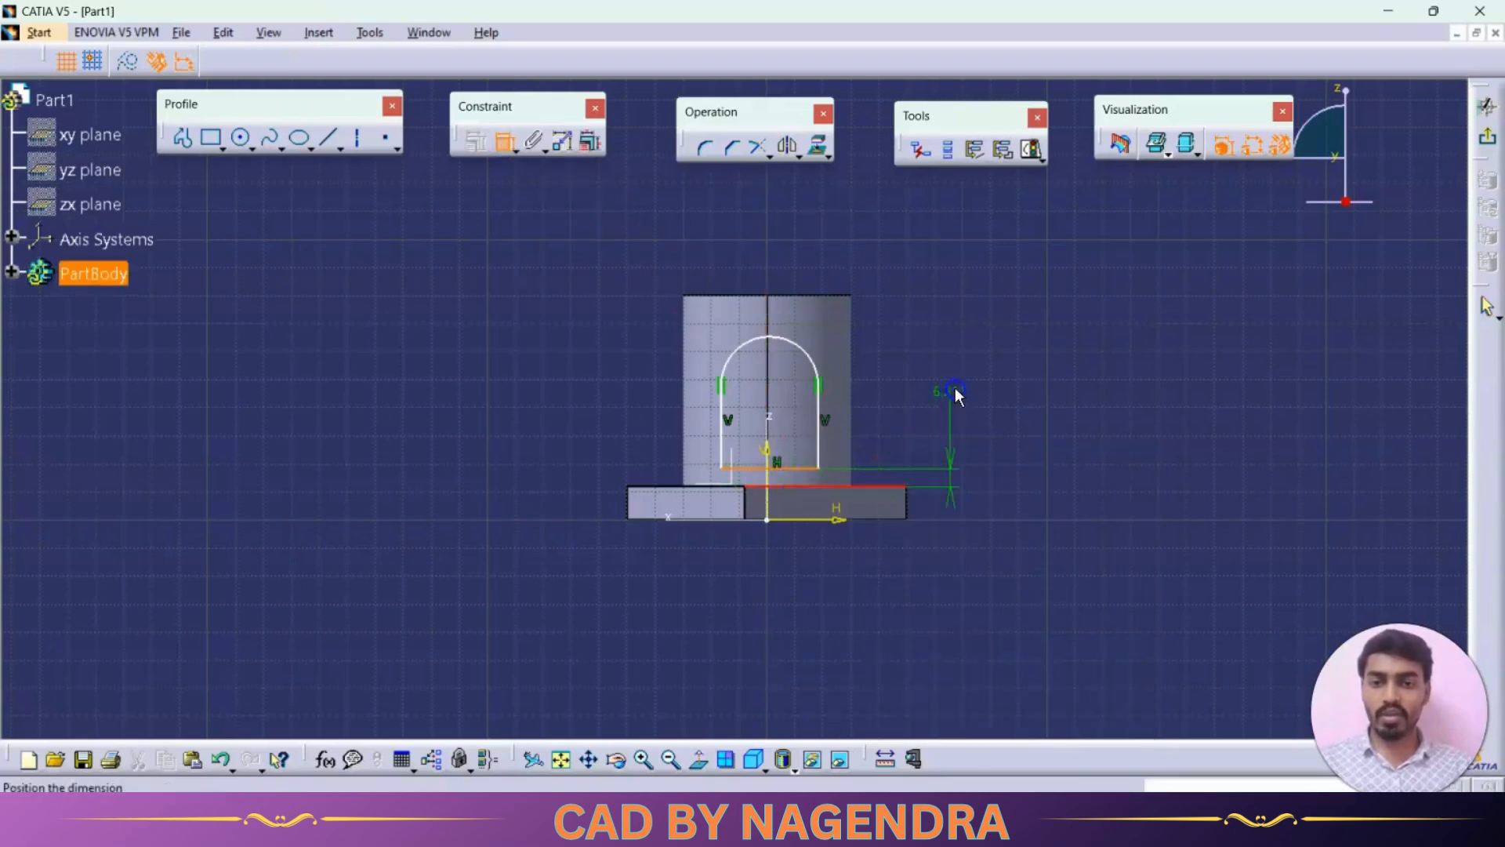
pyautogui.rightClick(959, 395)
pyautogui.click(1061, 531)
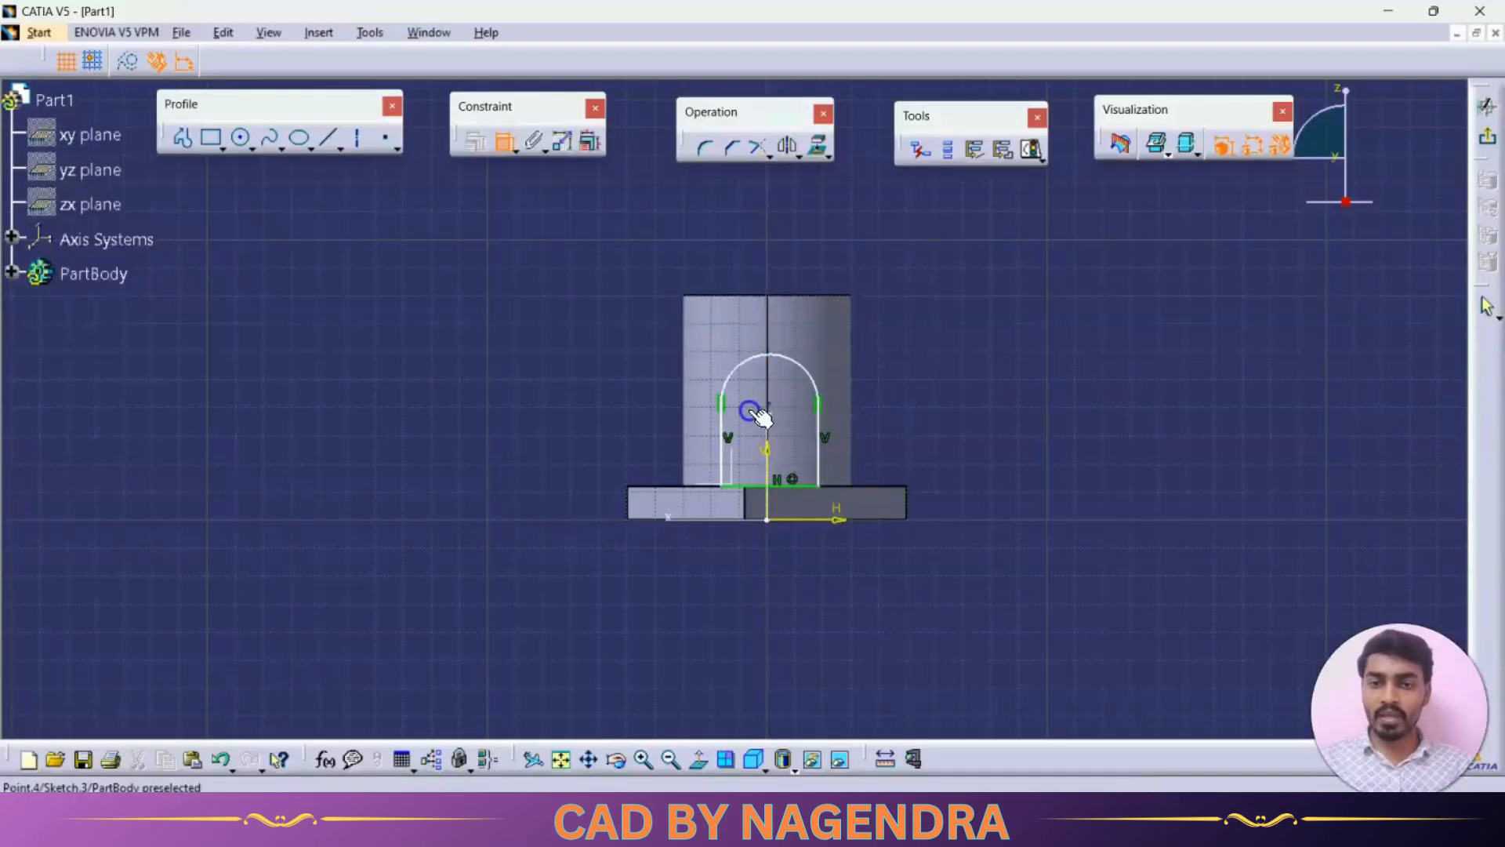
# - Make the arch's two side lines symmetric about the sketch's vertical axis
pyautogui.click(722, 430)
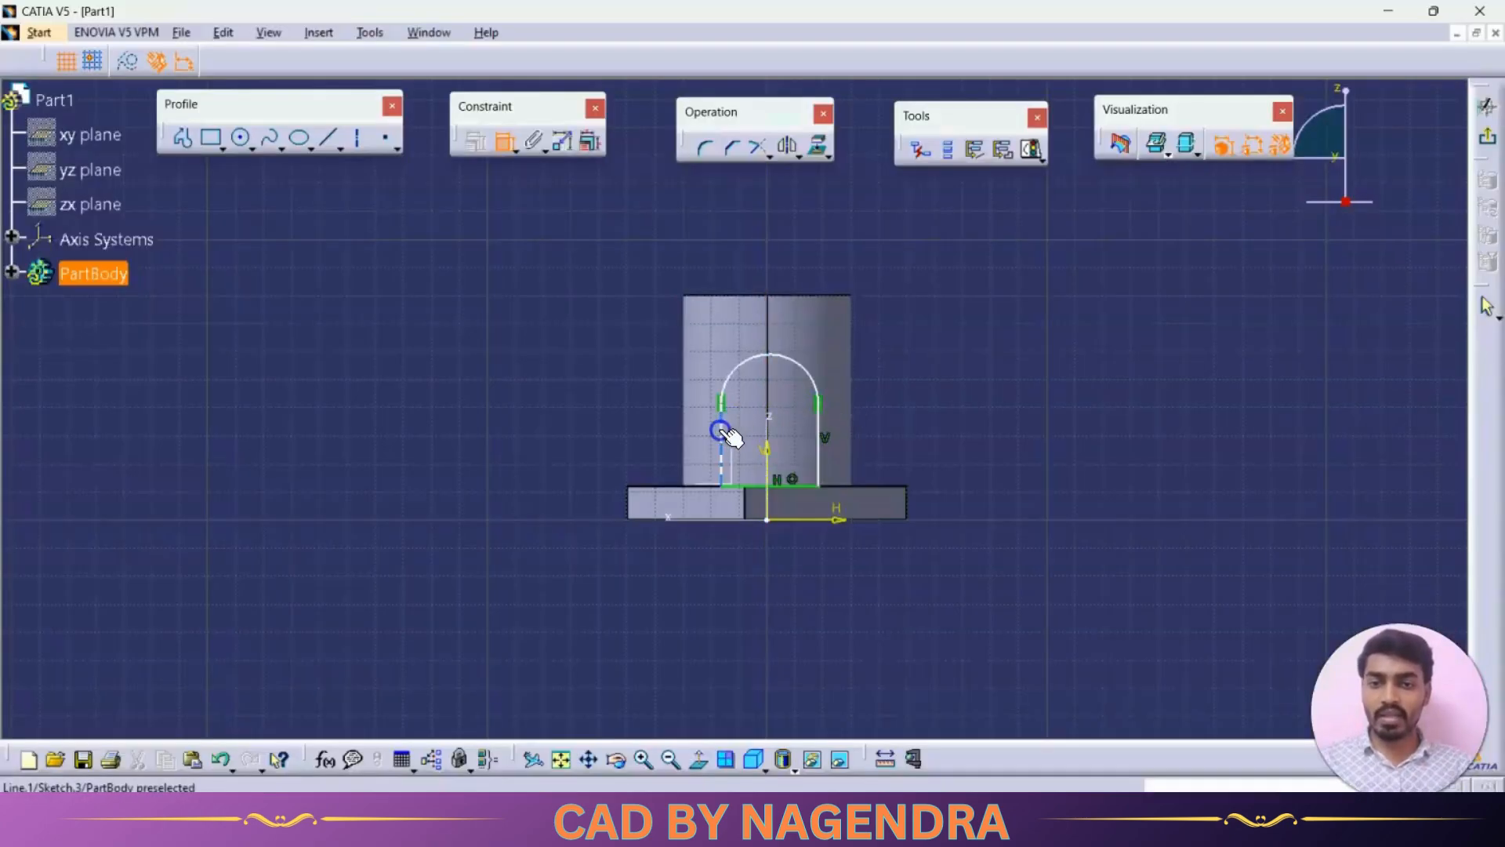
pyautogui.click(819, 439)
pyautogui.rightClick(934, 376)
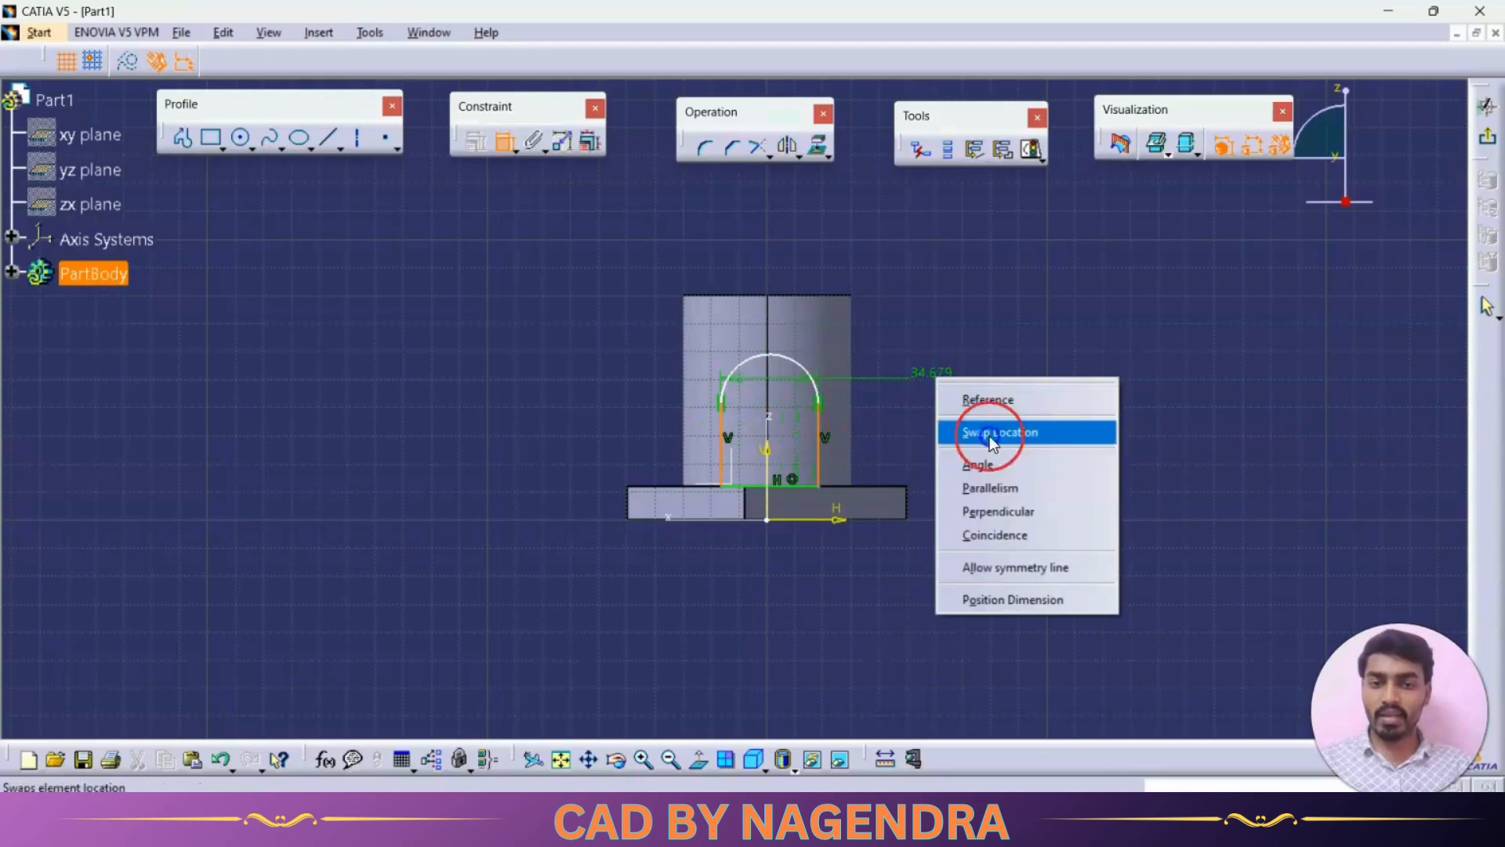
pyautogui.click(1019, 566)
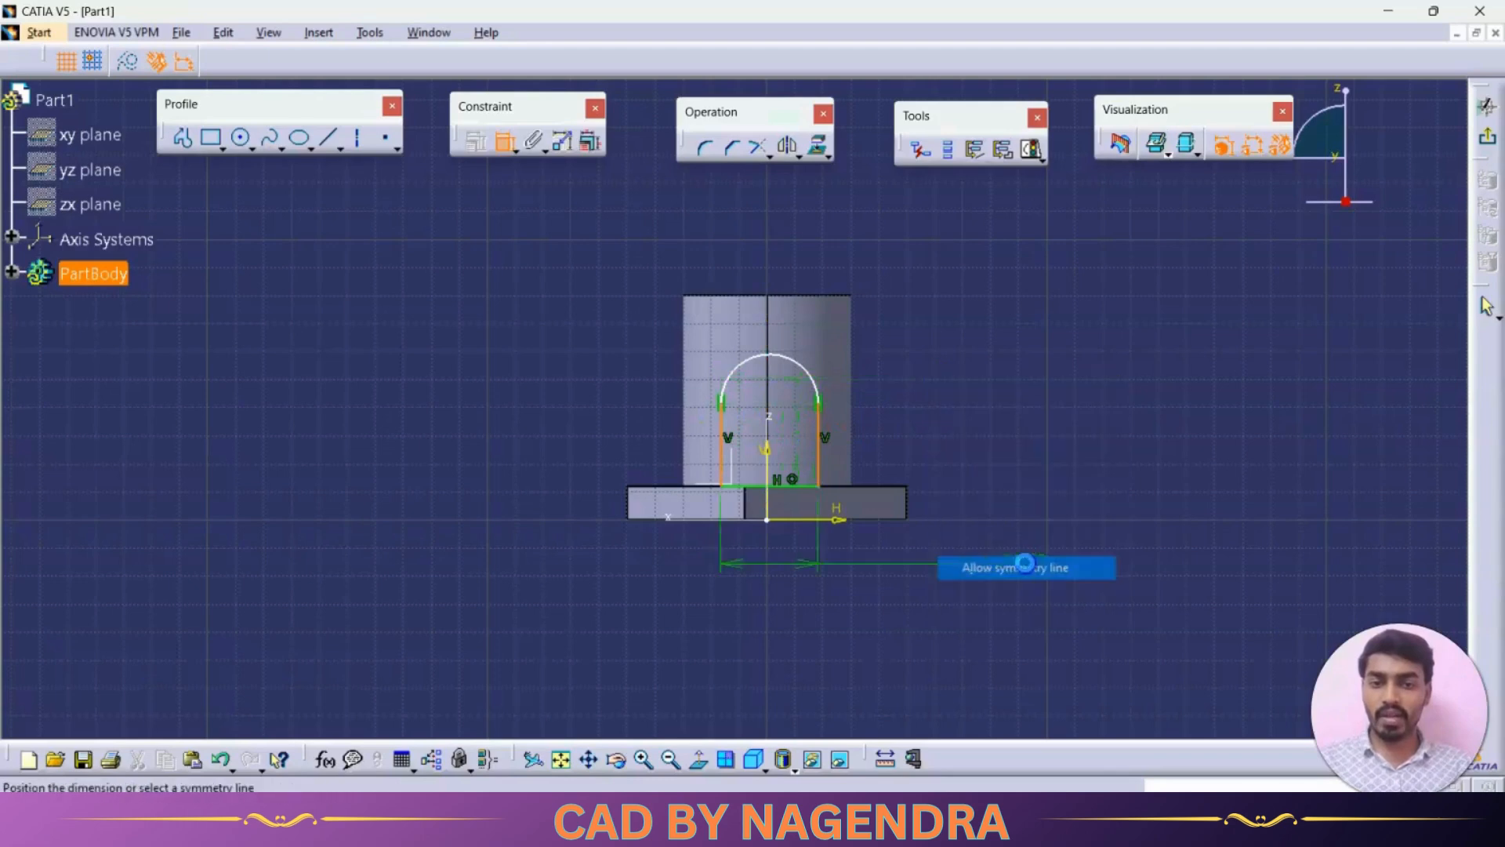
pyautogui.click(767, 445)
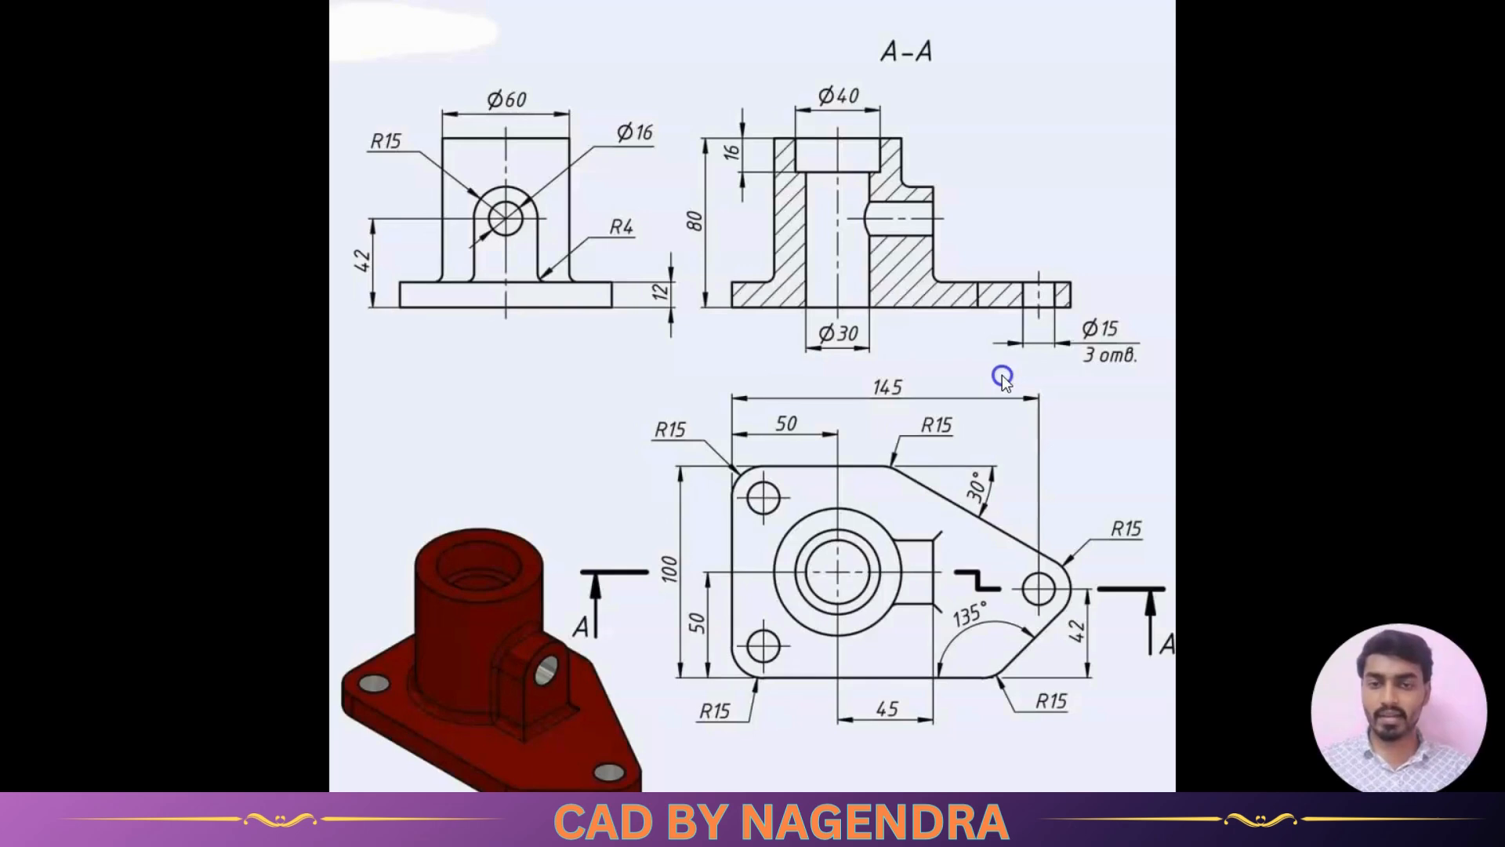
# - Check the reference drawing, then dimension the arch's top arc and set its radius to 15 mm
pyautogui.click(403, 175)
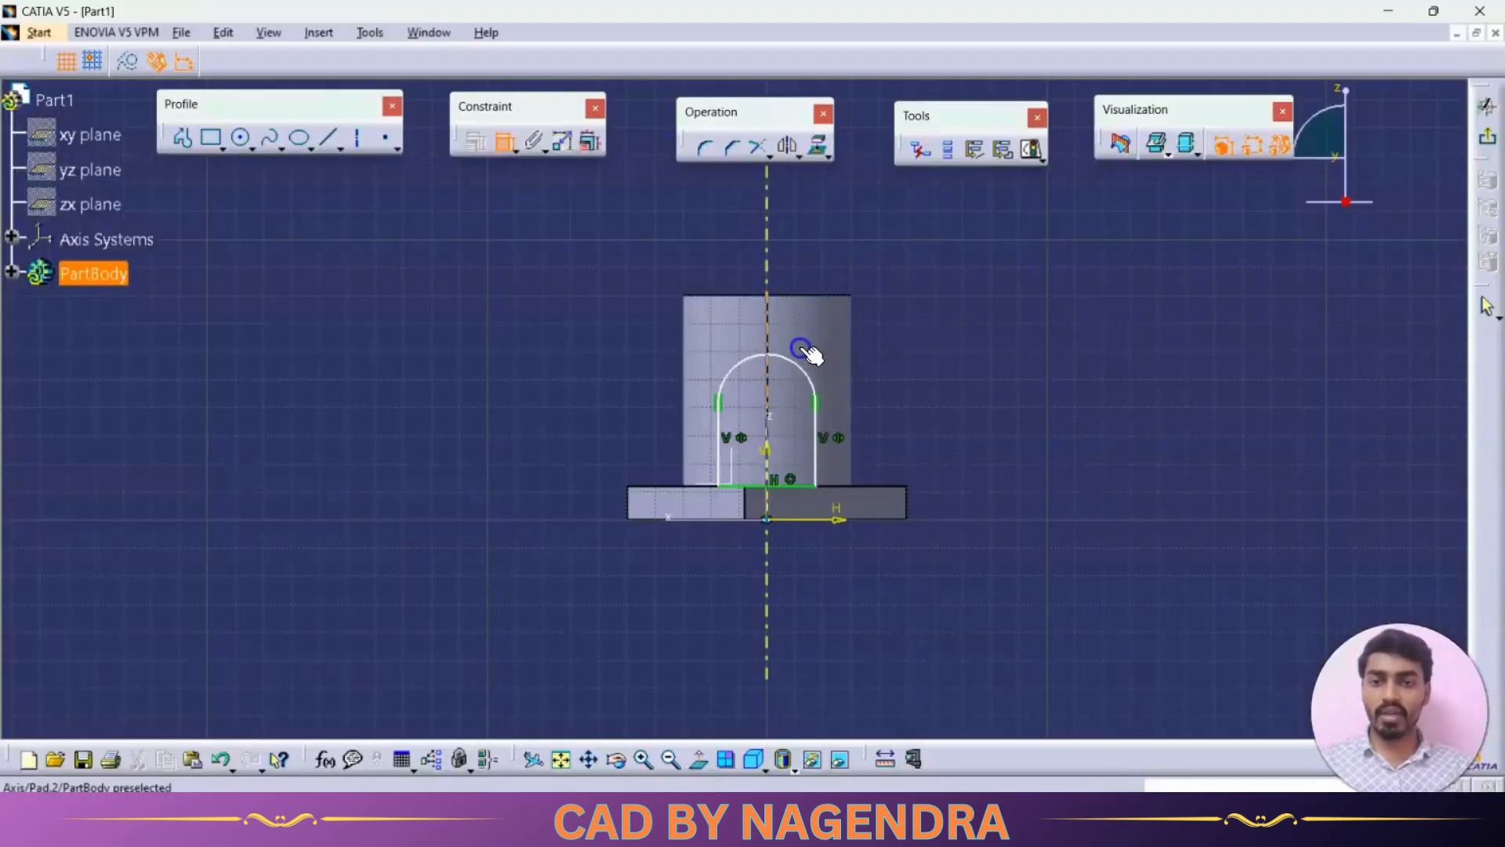
pyautogui.click(801, 367)
pyautogui.doubleClick(901, 308)
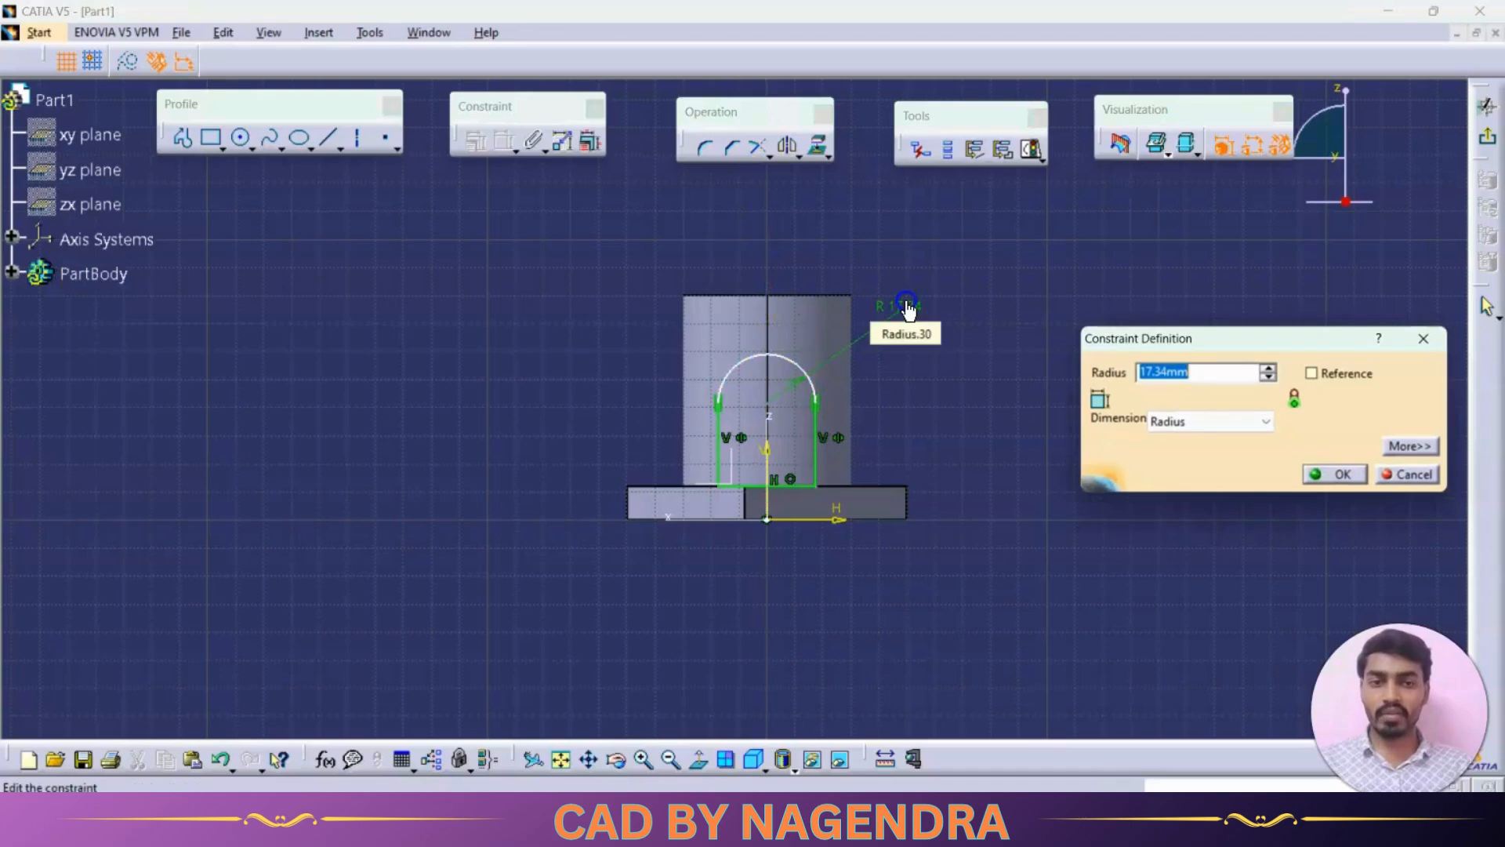
pyautogui.write('15')
pyautogui.press('Return')
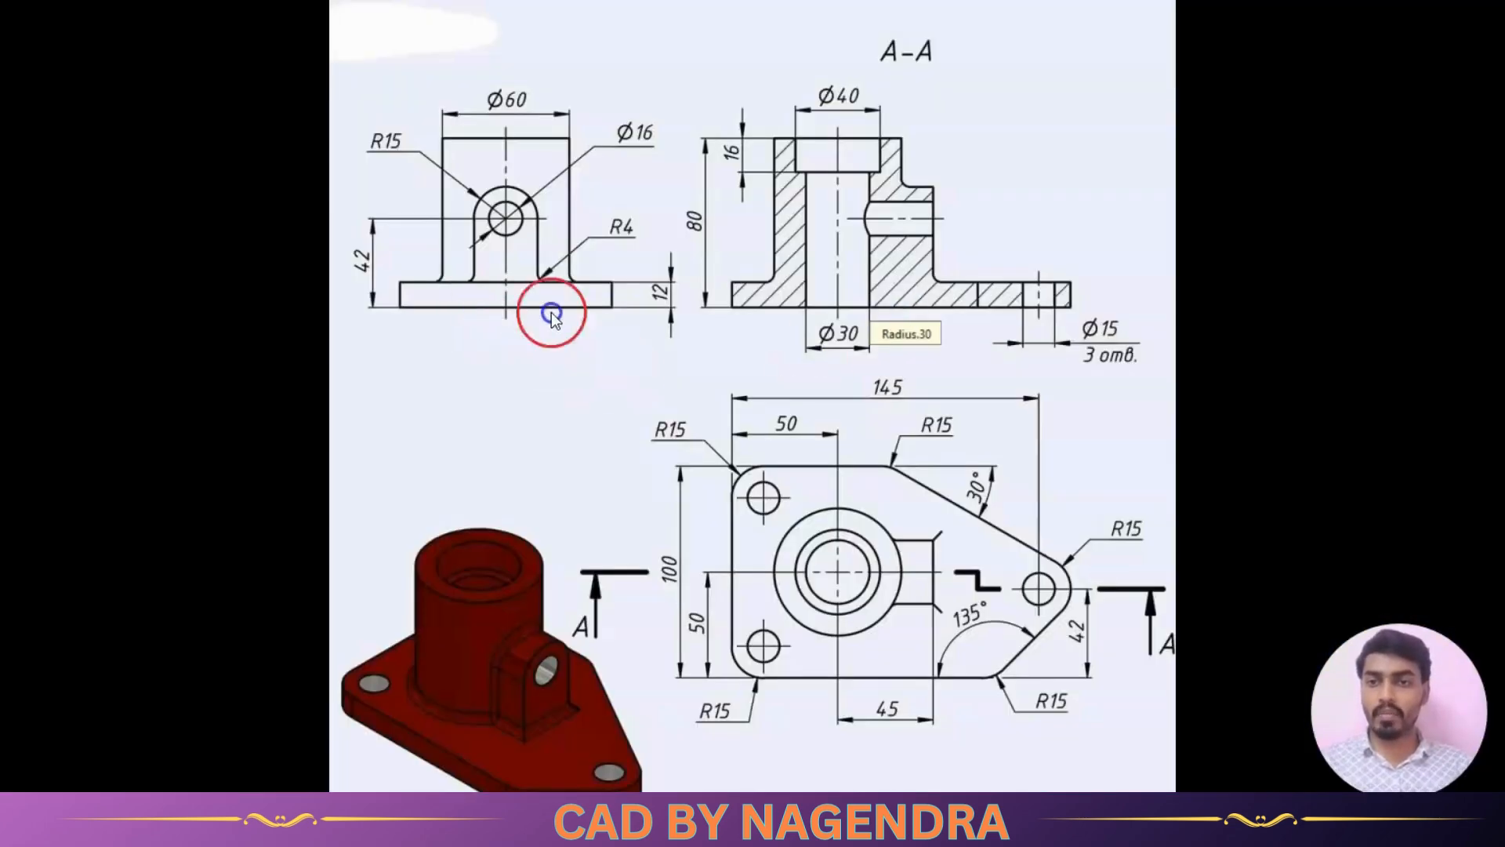
# - Dimension the height from the base plate's bottom edge to the arc centre and set it to 42 mm
pyautogui.hotkey('alt', 'Tab')
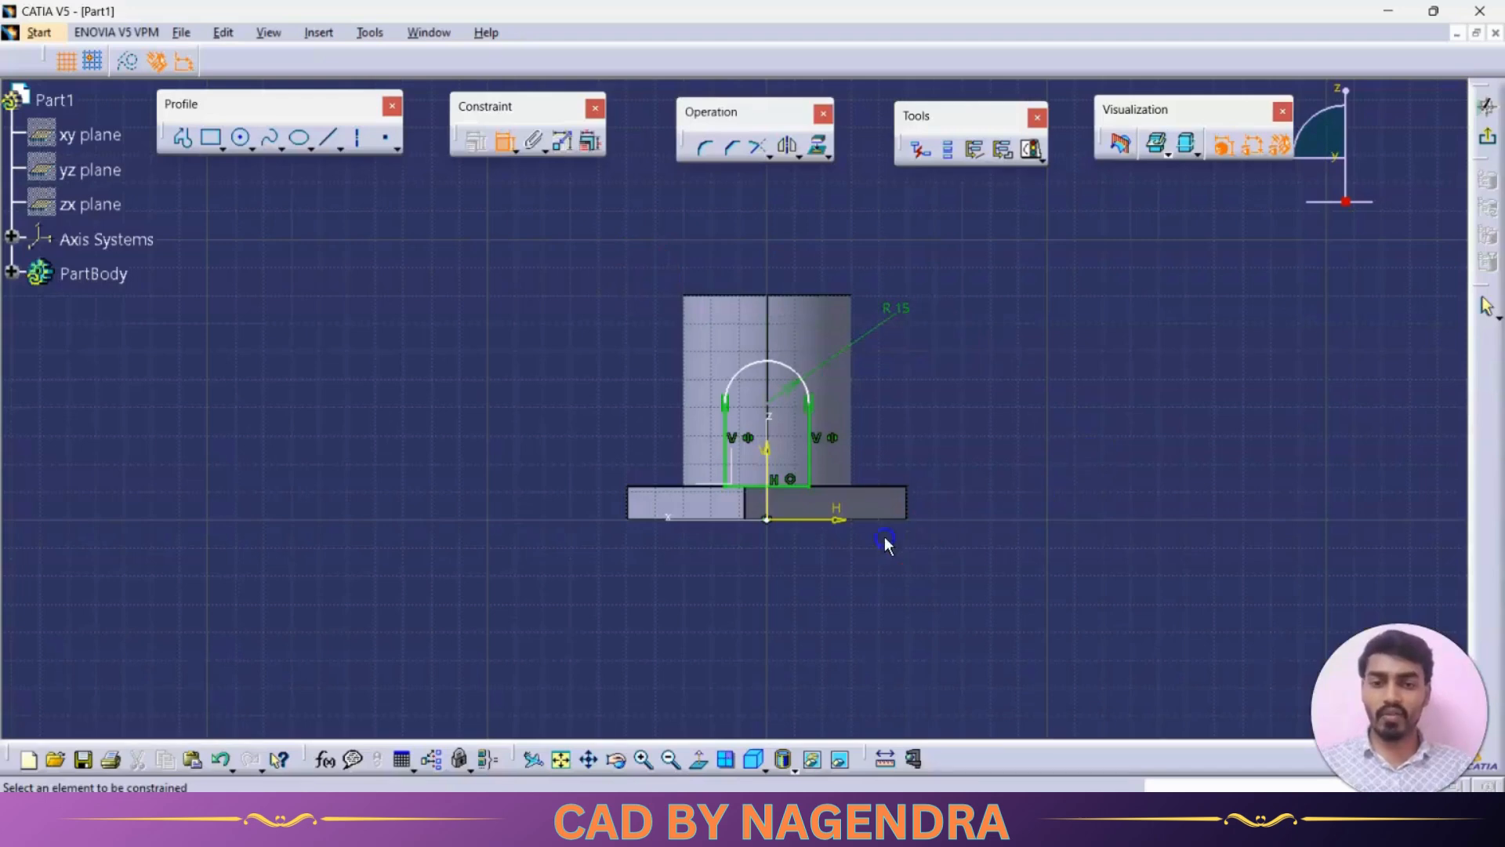
pyautogui.click(738, 520)
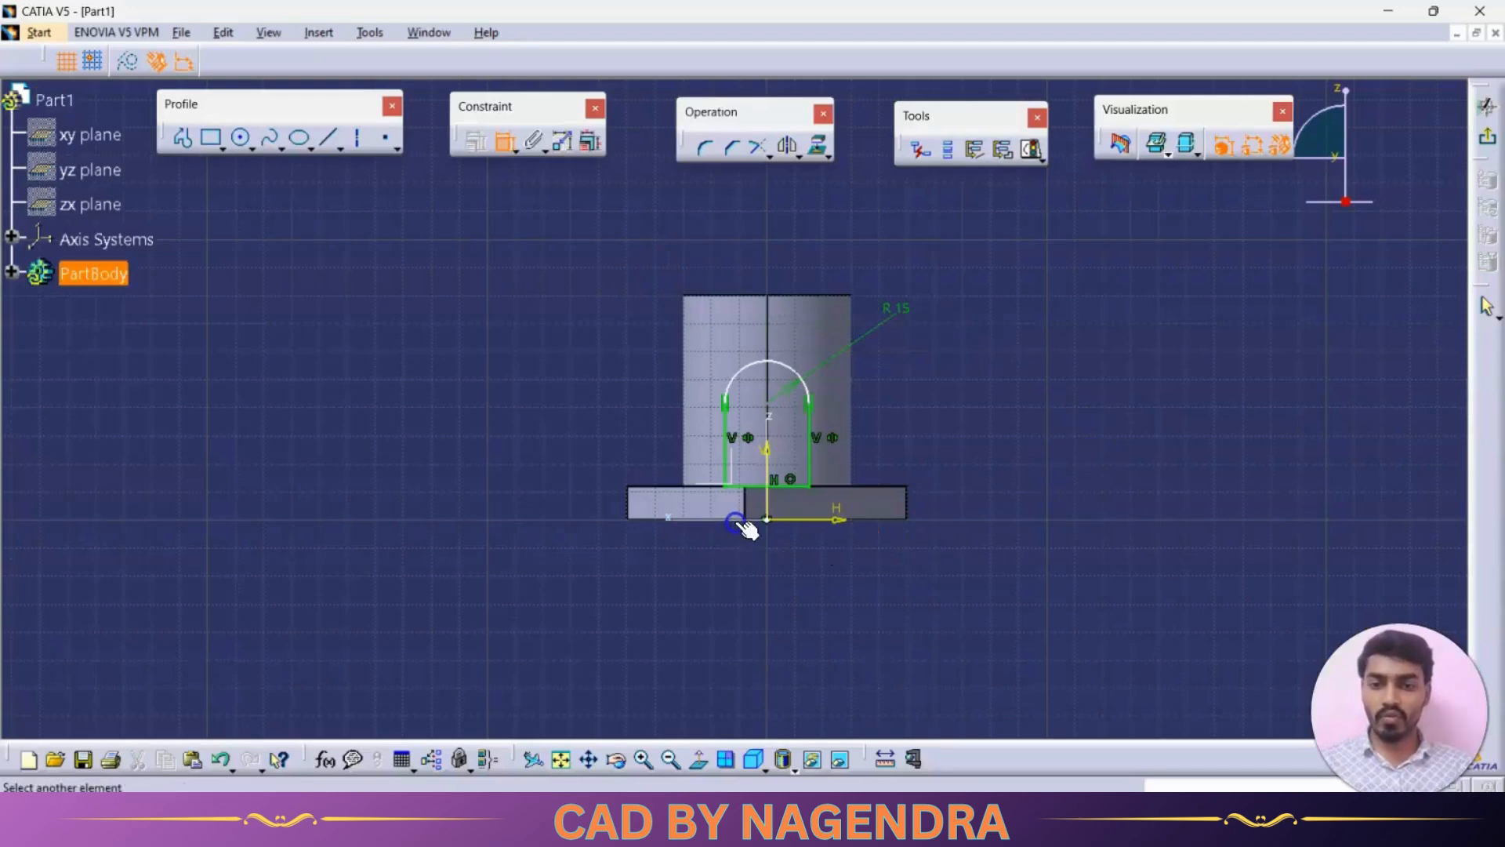
pyautogui.click(768, 405)
pyautogui.click(594, 423)
pyautogui.doubleClick(596, 421)
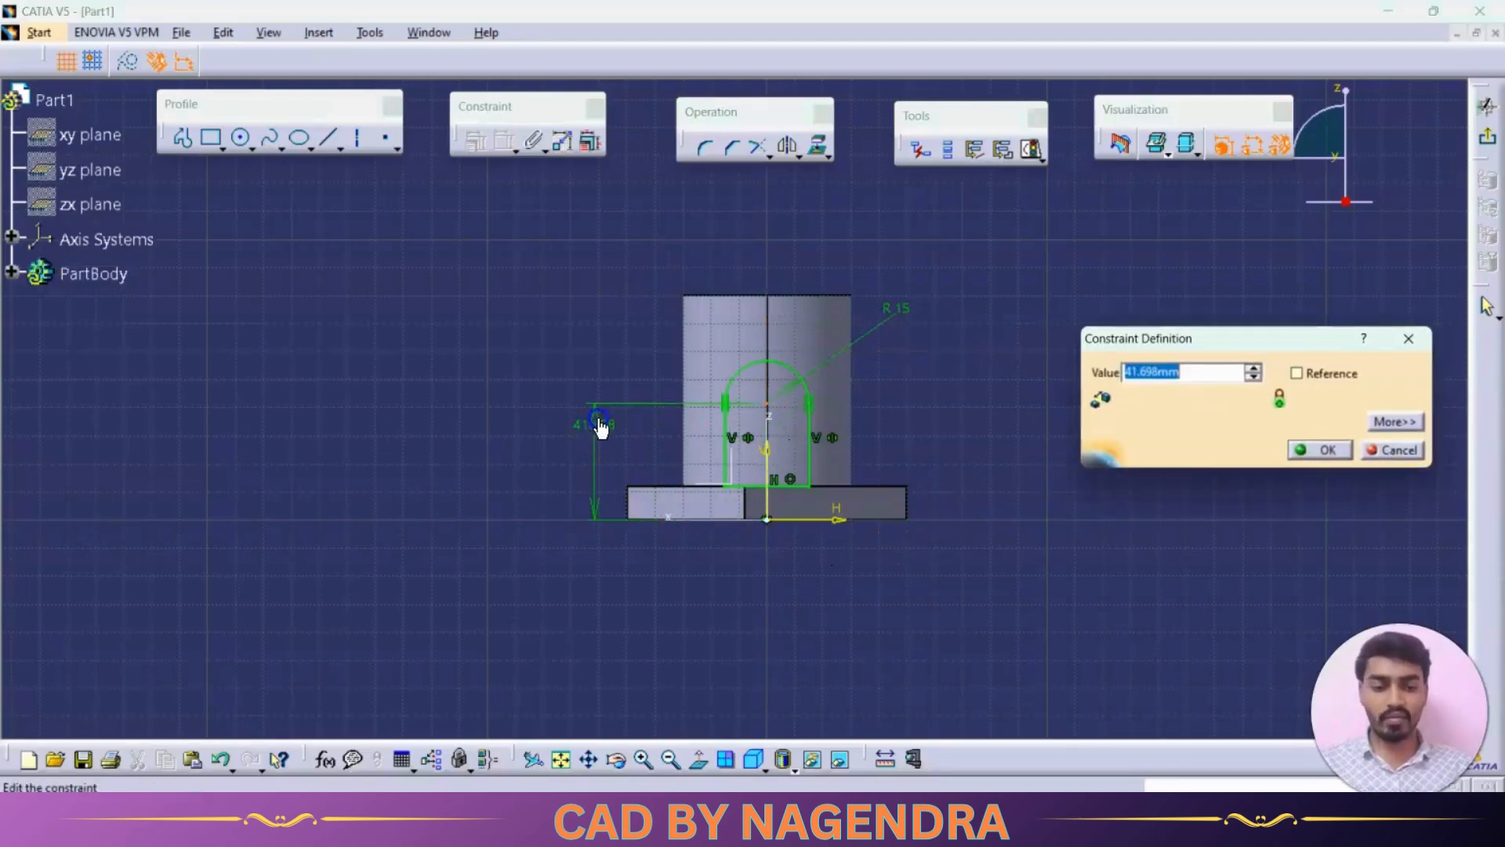
pyautogui.write('42')
pyautogui.press('Return')
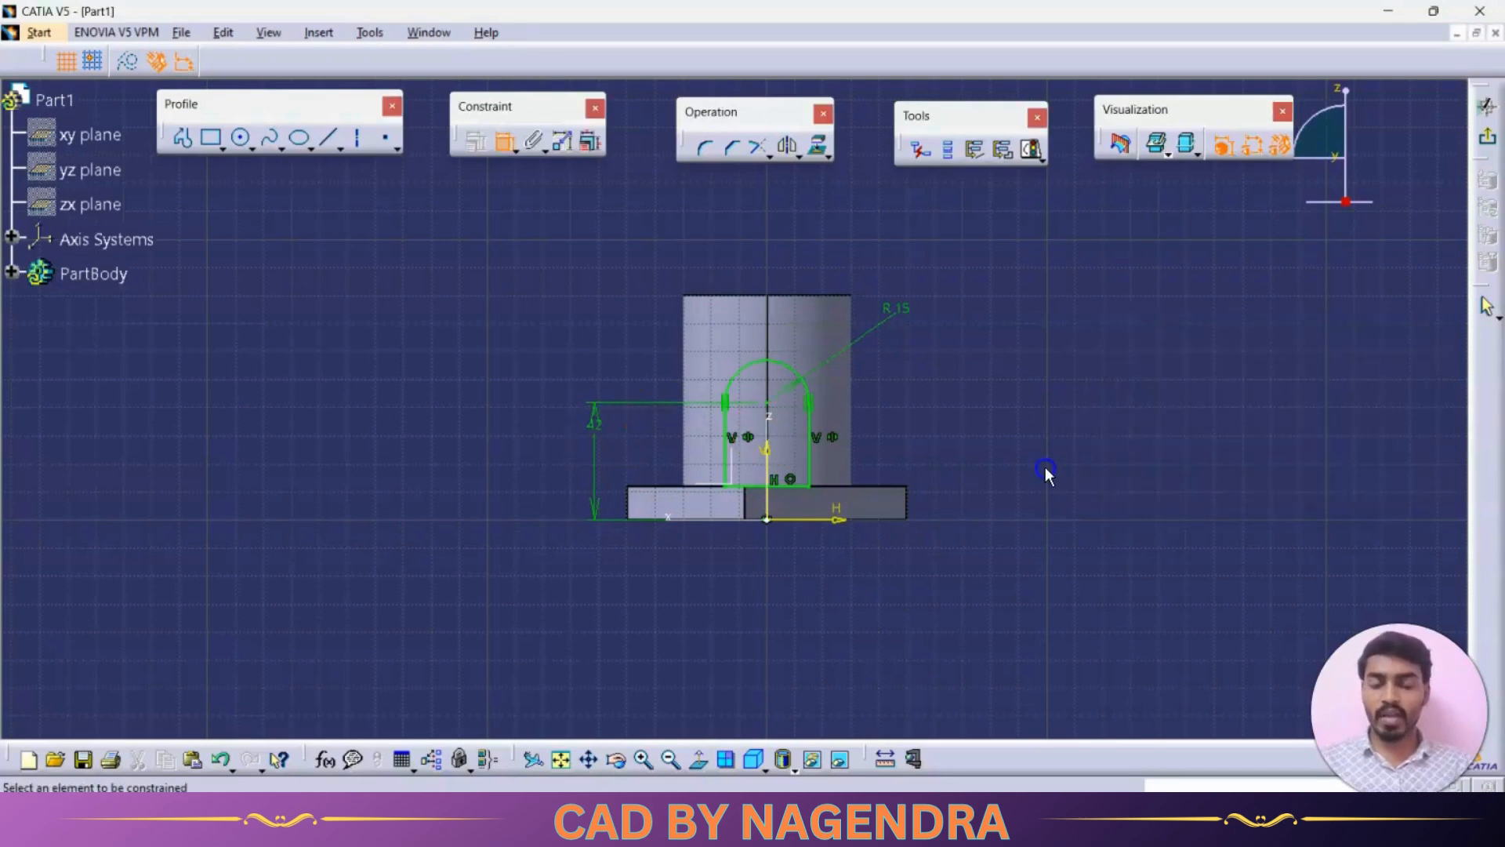
# - Check the solving status of the arch sketch, then exit the sketch
pyautogui.click(1040, 206)
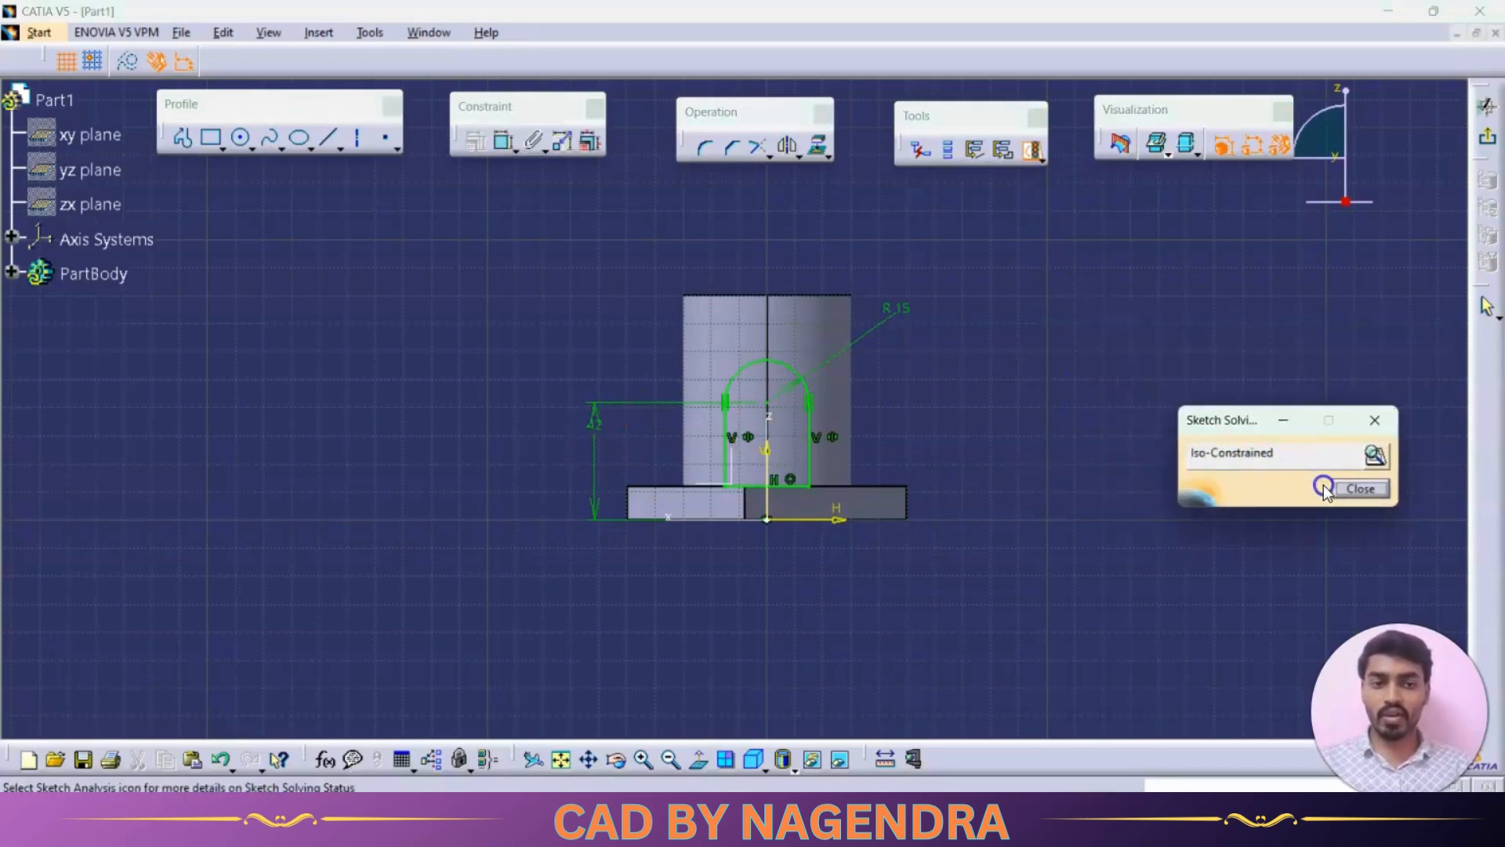
pyautogui.click(1374, 455)
pyautogui.click(967, 153)
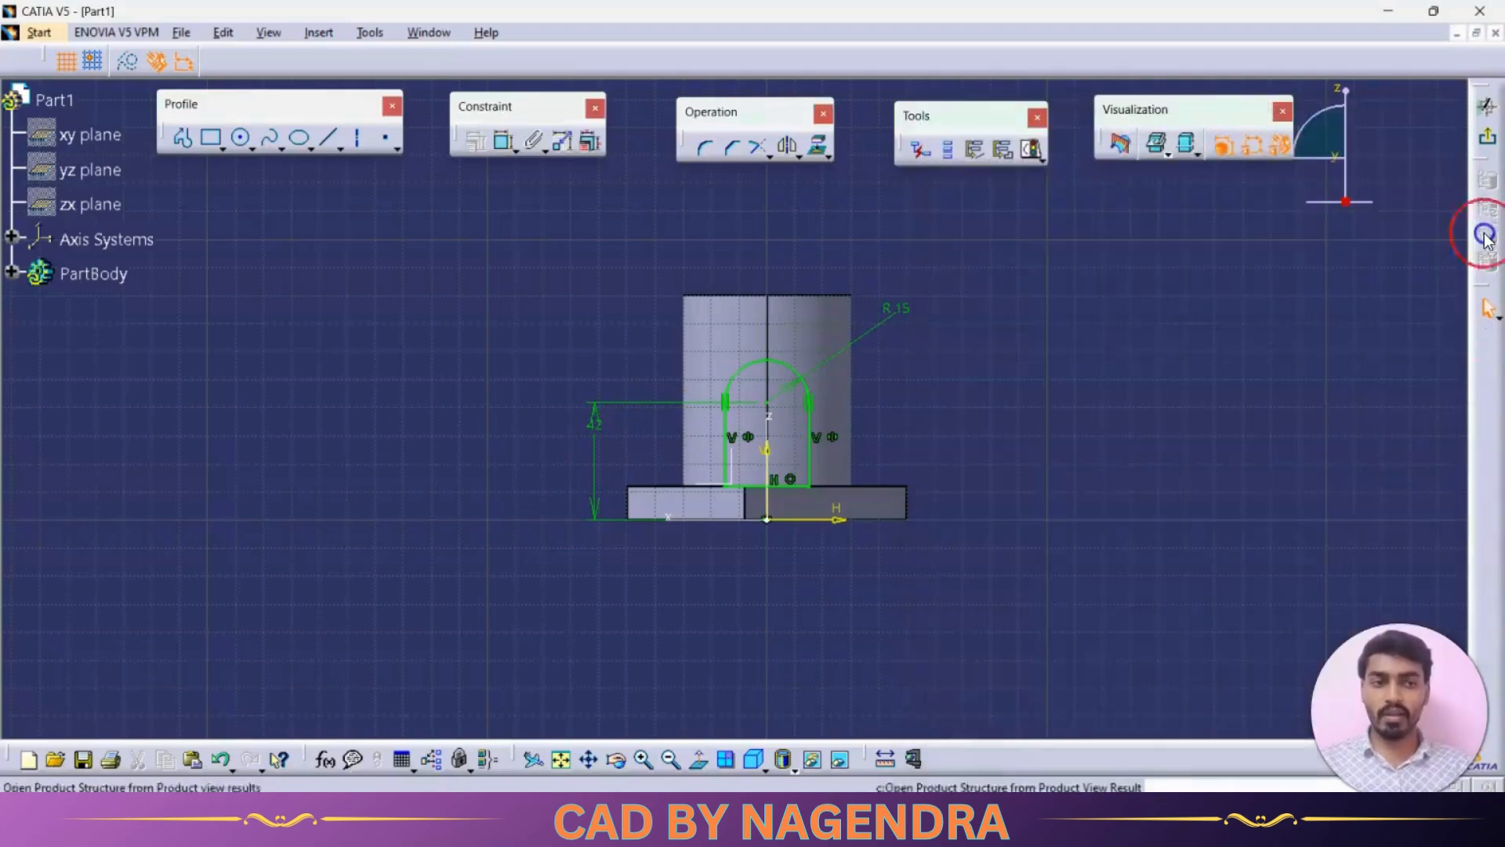
pyautogui.click(1428, 116)
pyautogui.click(1482, 142)
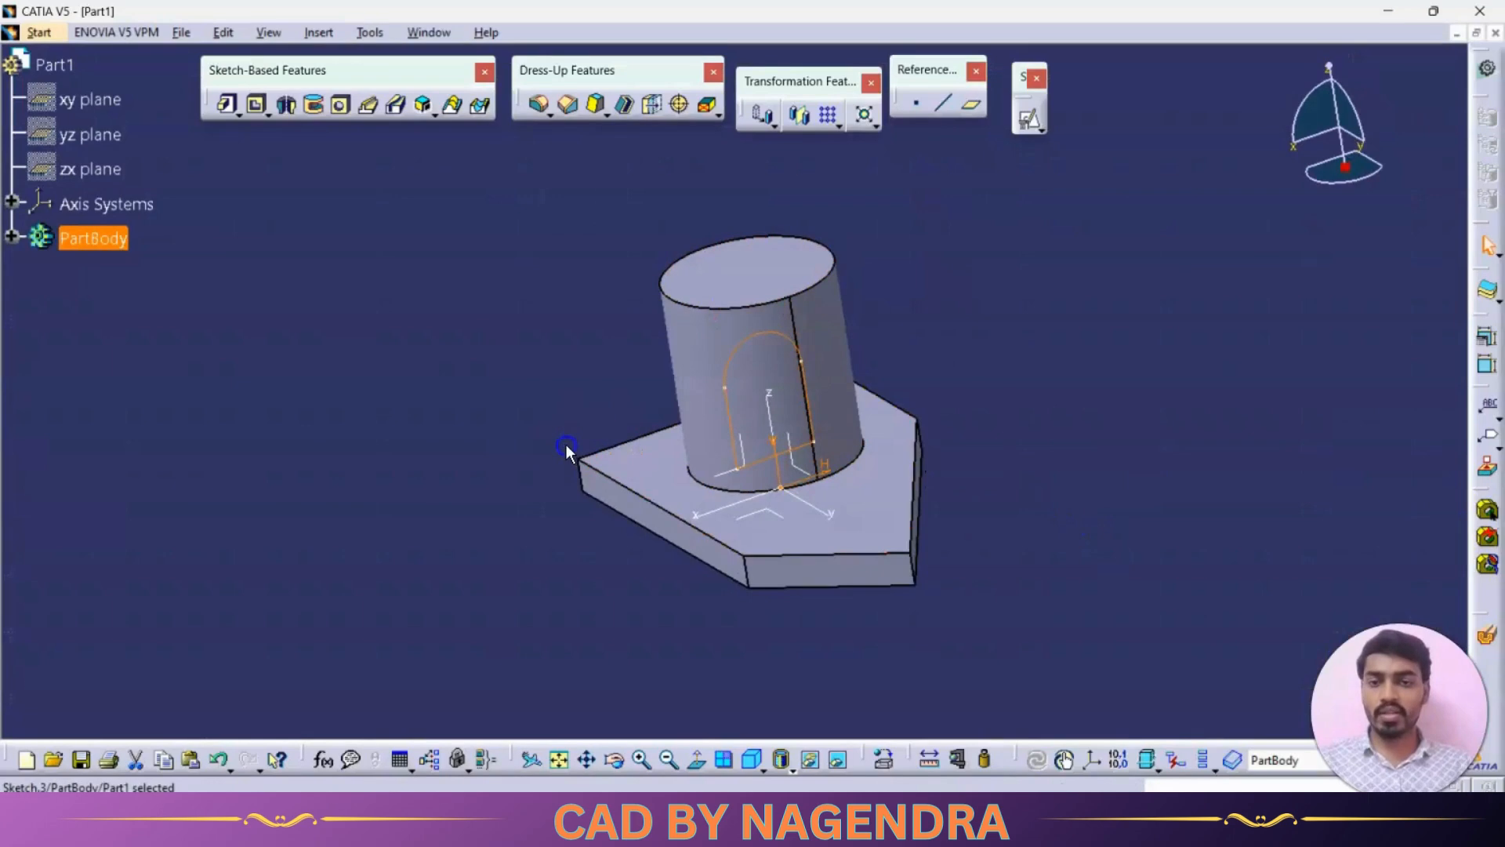
# - Pad the arch profile to a length of 45 mm to form the side boss
pyautogui.click(227, 104)
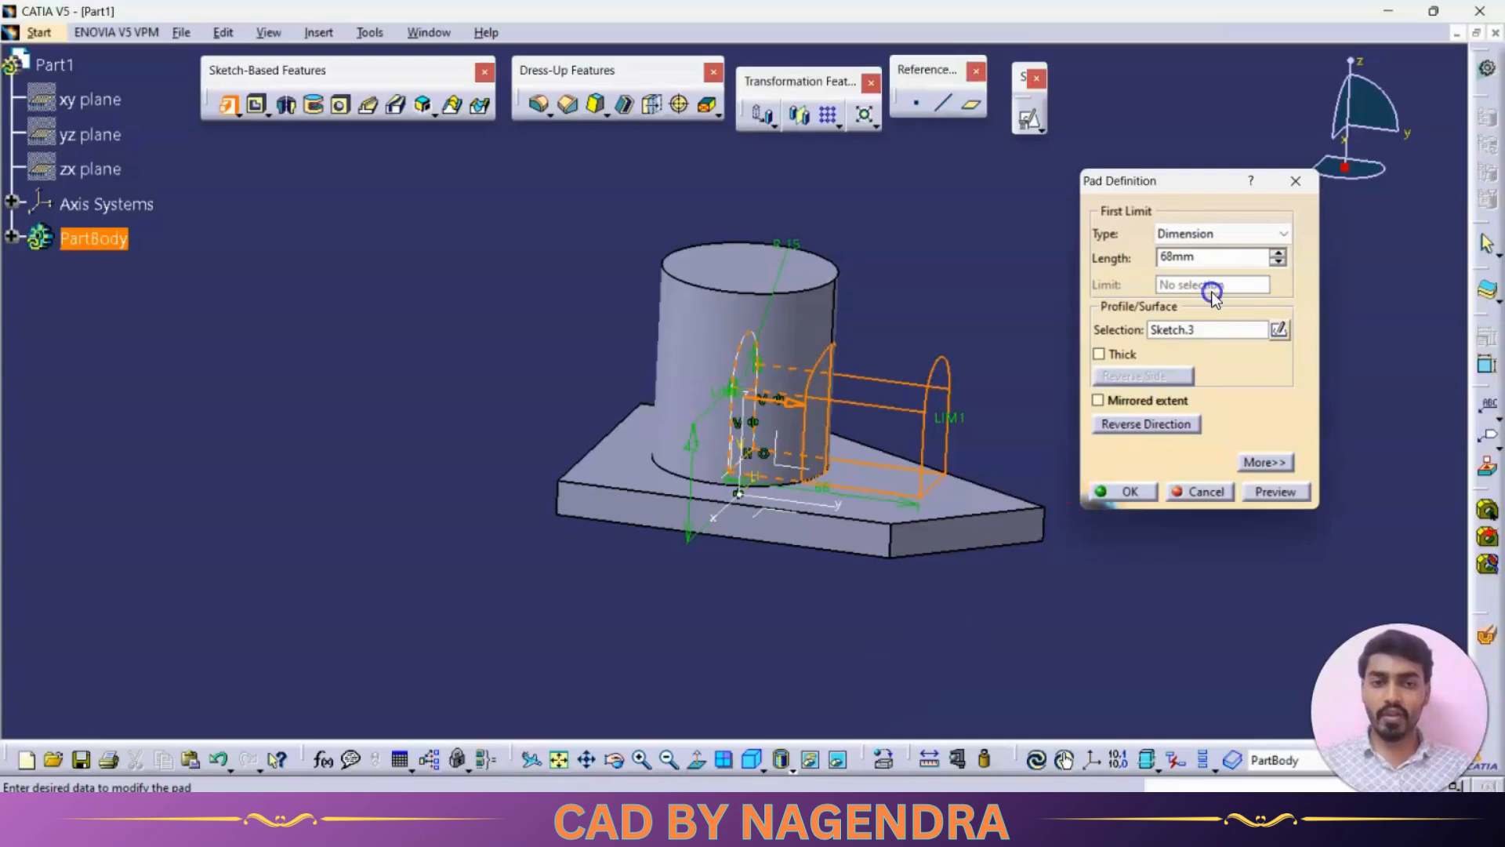
pyautogui.doubleClick(1213, 259)
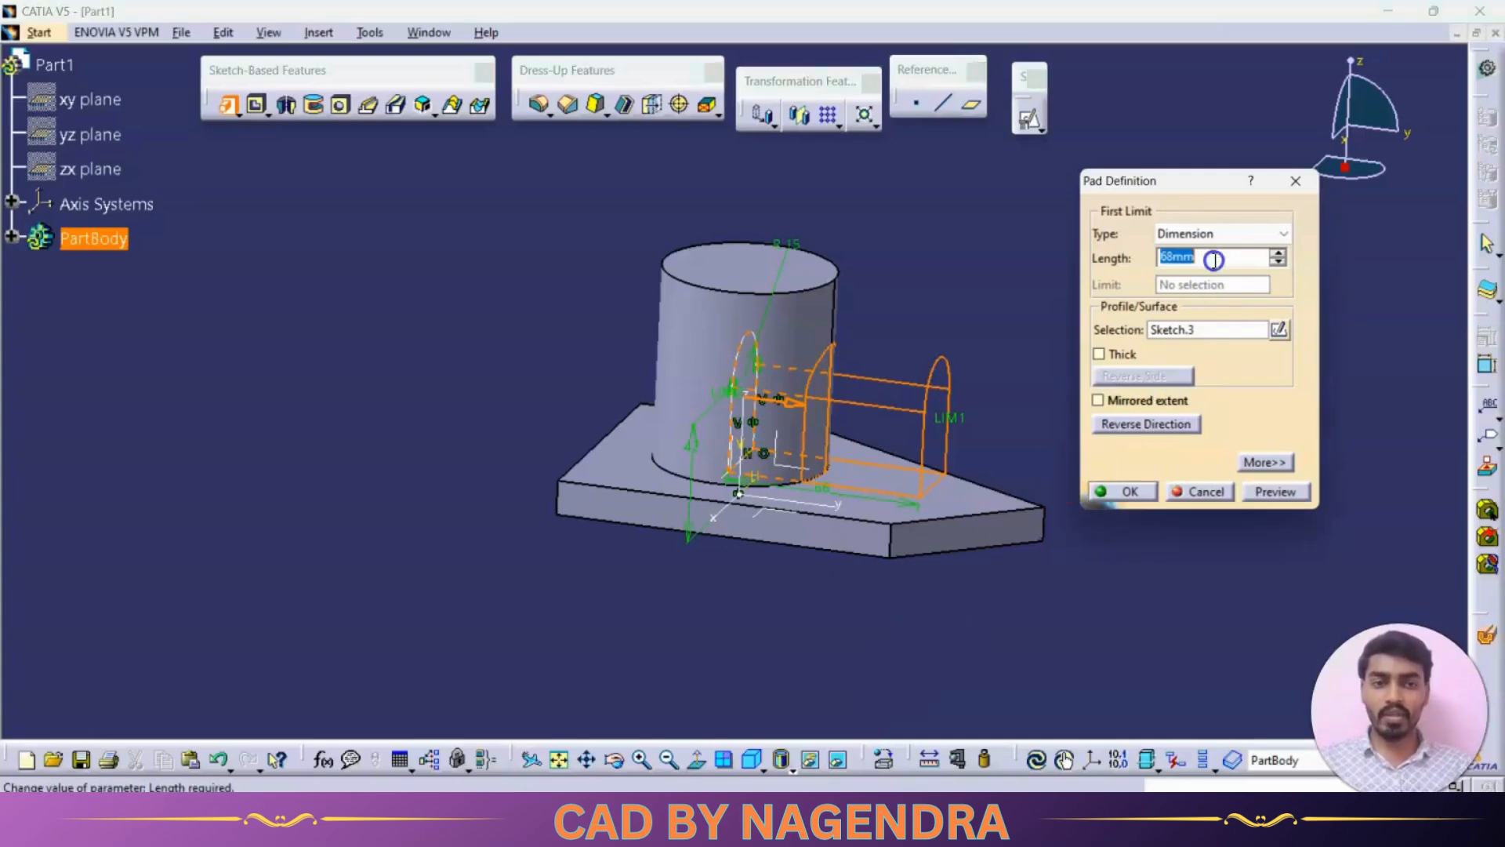
pyautogui.write('45')
pyautogui.press('Return')
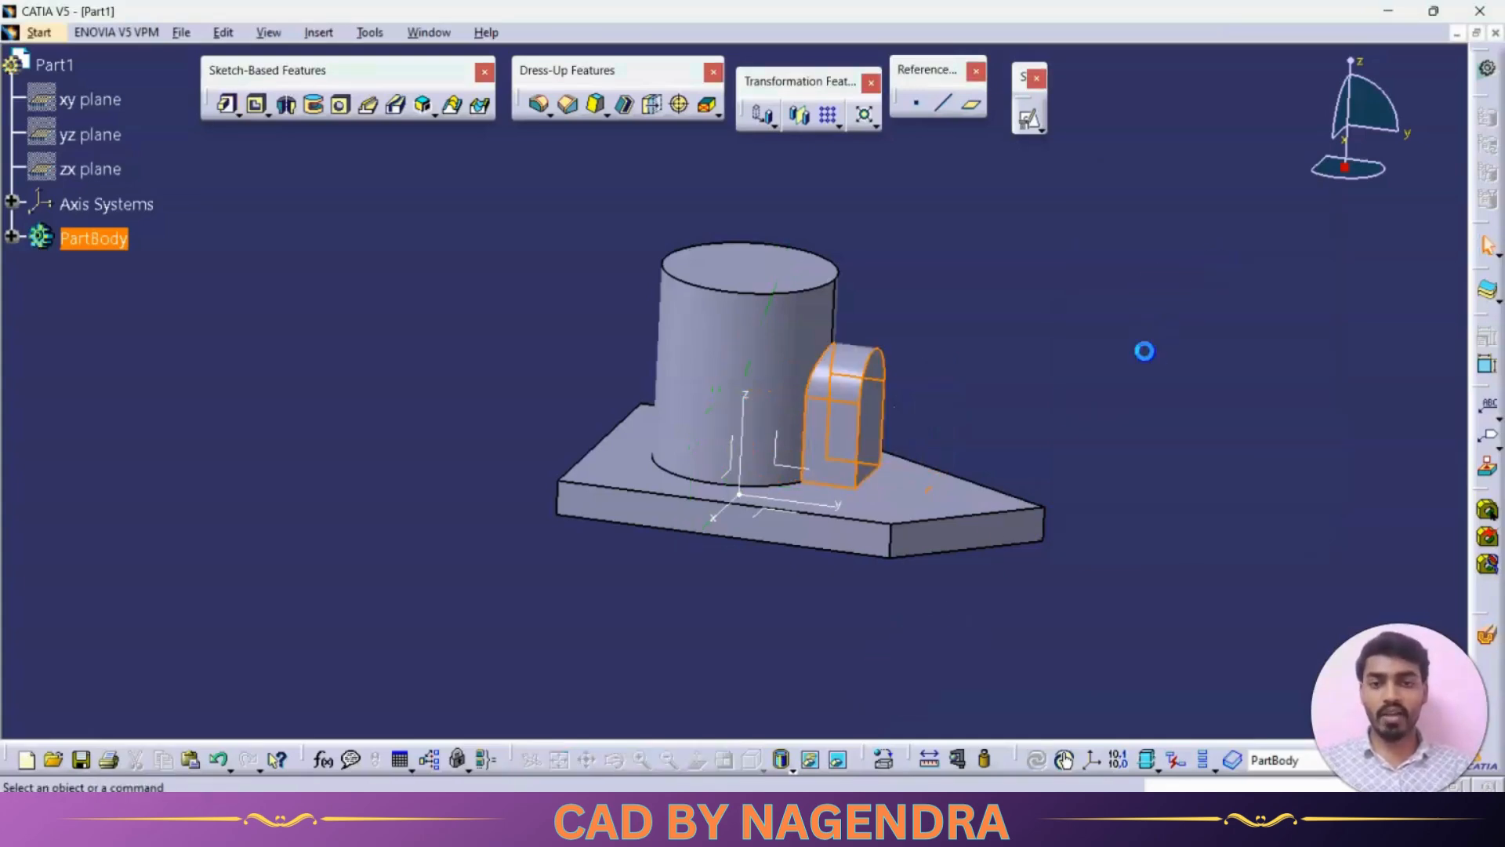
pyautogui.moveTo(1142, 350)
pyautogui.mouseDown(button='middle')
pyautogui.moveTo(1068, 410)
pyautogui.moveTo(728, 433)
pyautogui.moveTo(648, 460)
pyautogui.moveTo(1019, 447)
pyautogui.mouseUp(button='middle')
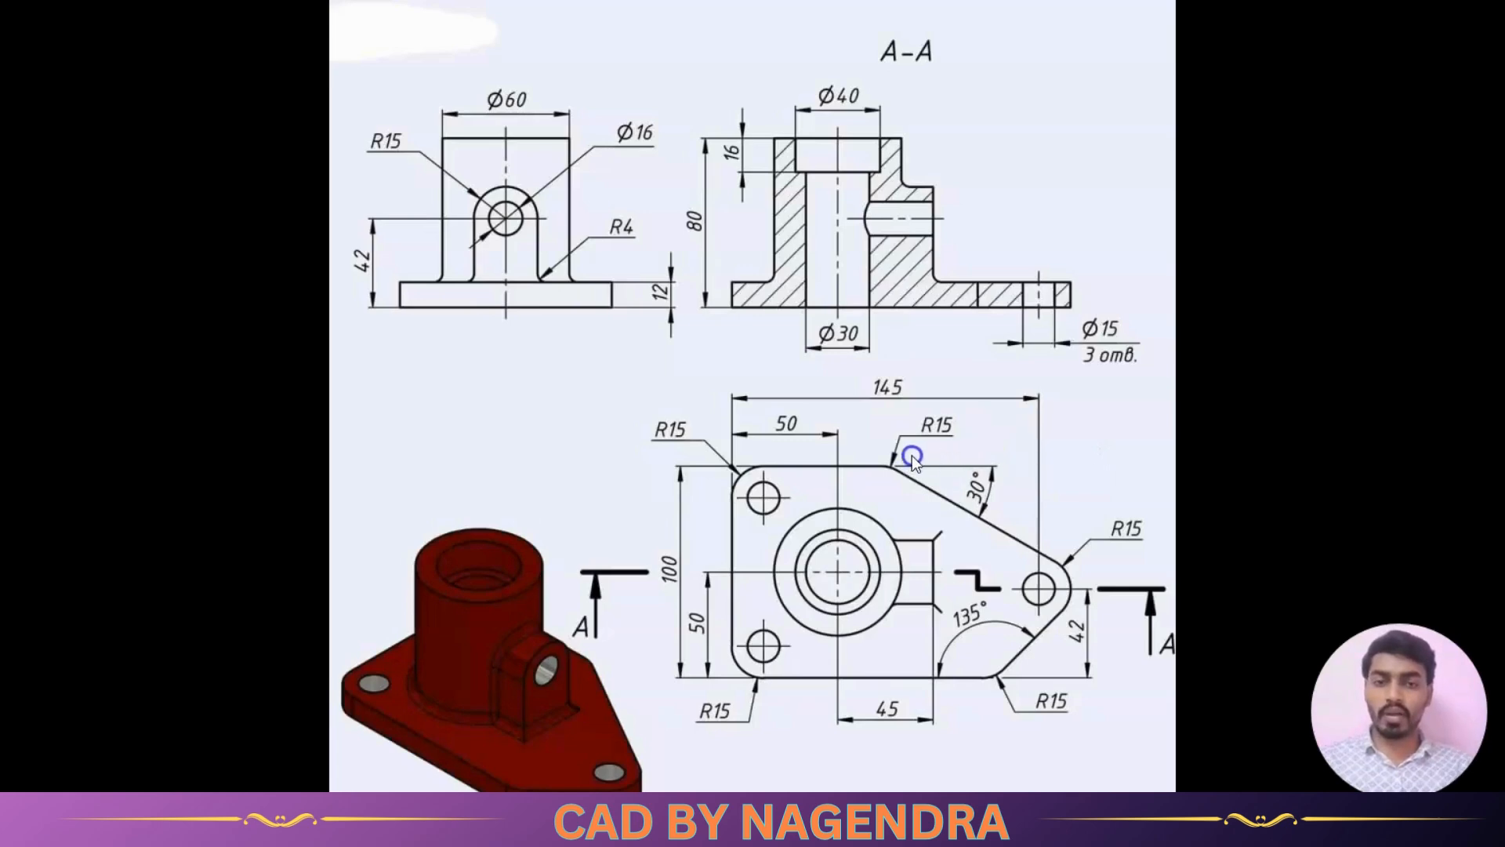
# - Check the corner radii in the reference drawing, then fillet the base plate's five vertical corner edges with a 15 mm radius
pyautogui.click(1052, 706)
pyautogui.click(749, 443)
pyautogui.click(776, 600)
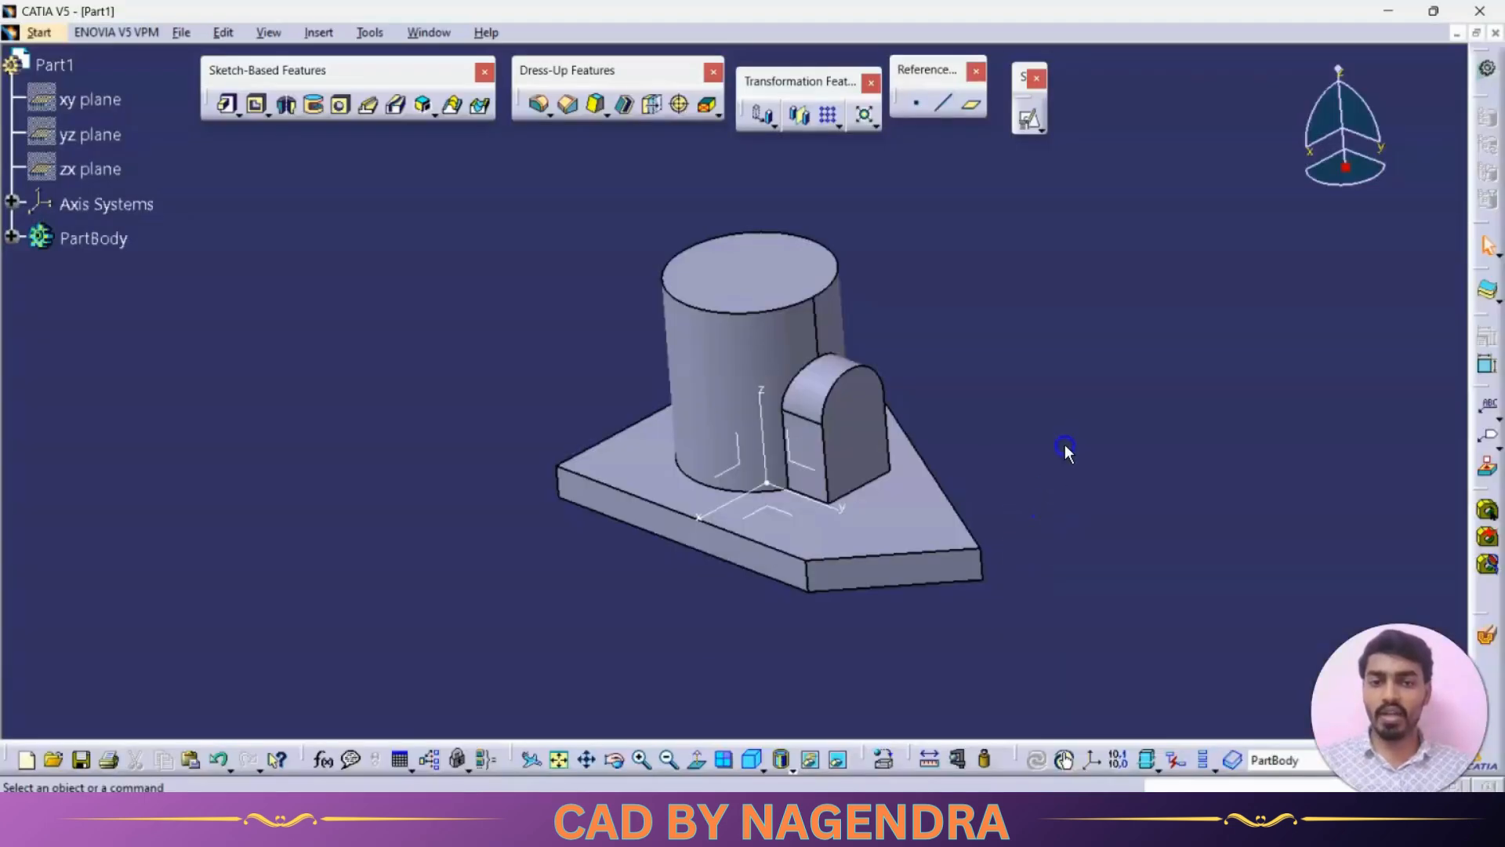
pyautogui.click(872, 190)
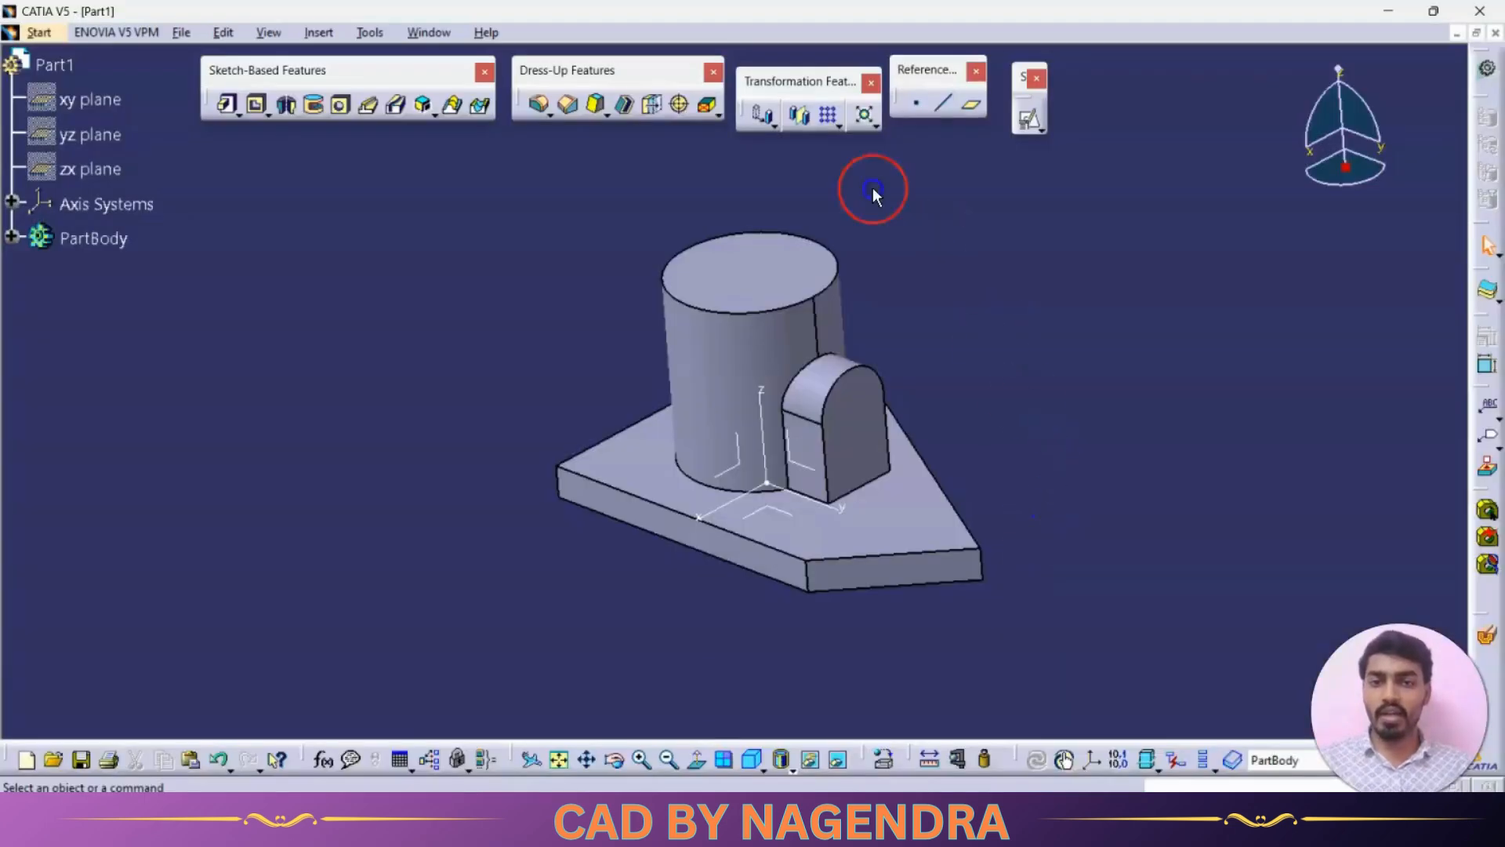
pyautogui.click(538, 105)
pyautogui.click(559, 482)
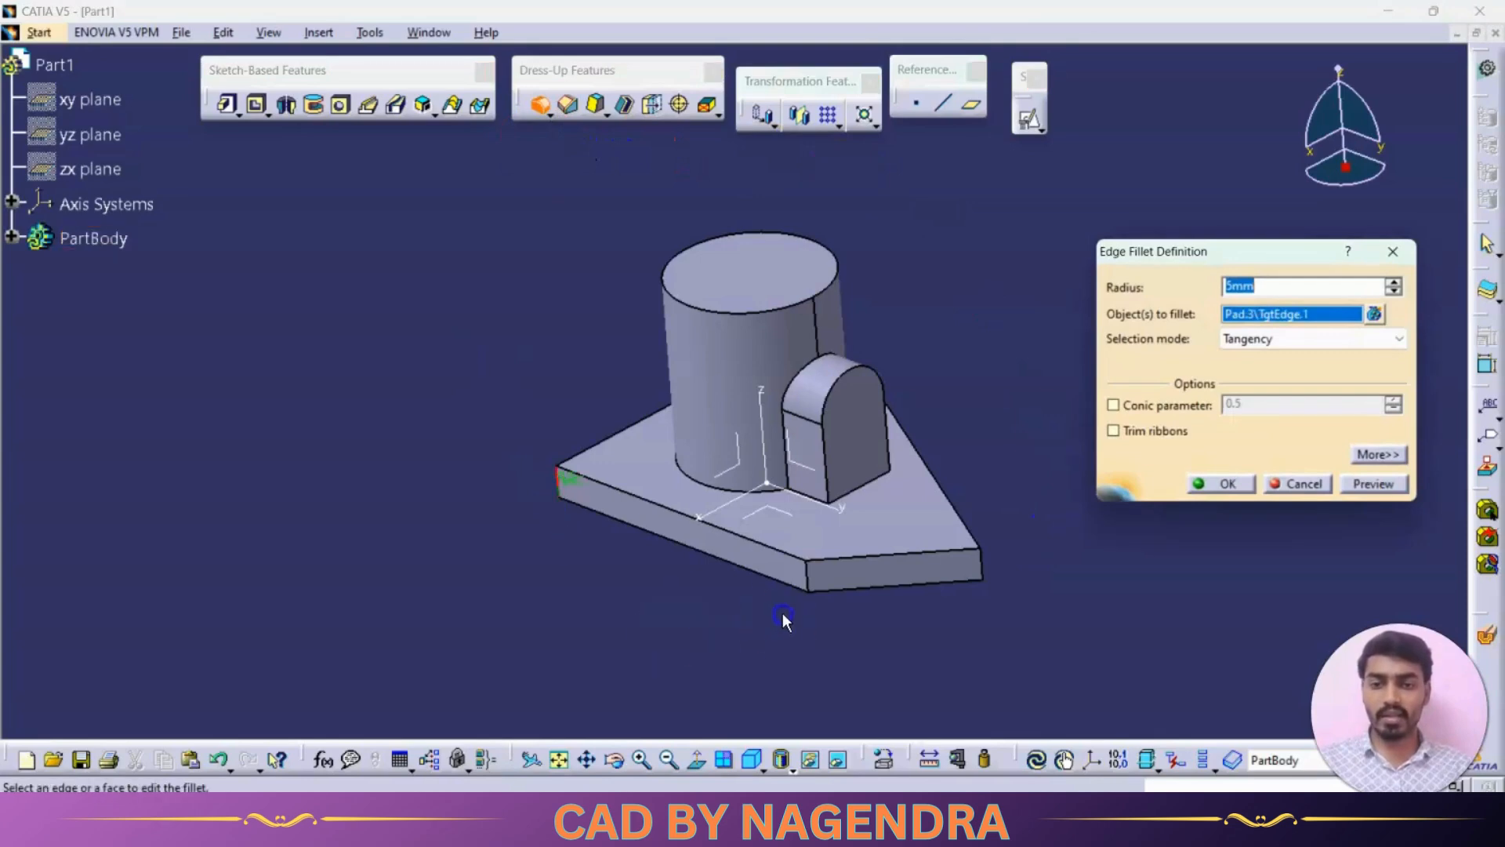
pyautogui.click(809, 579)
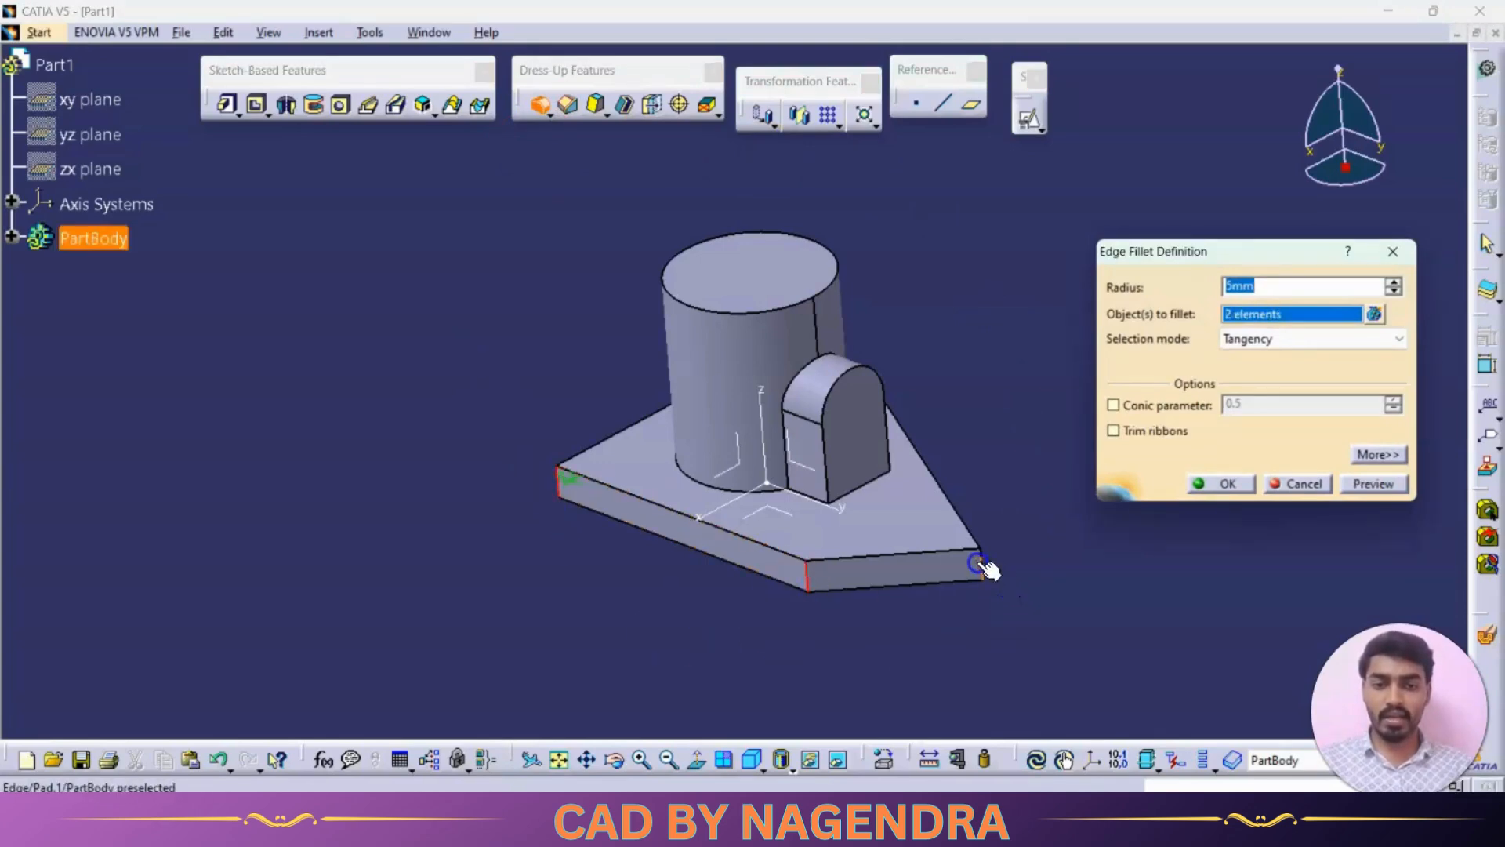
pyautogui.moveTo(968, 329); pyautogui.dragTo(986, 424, button='middle')
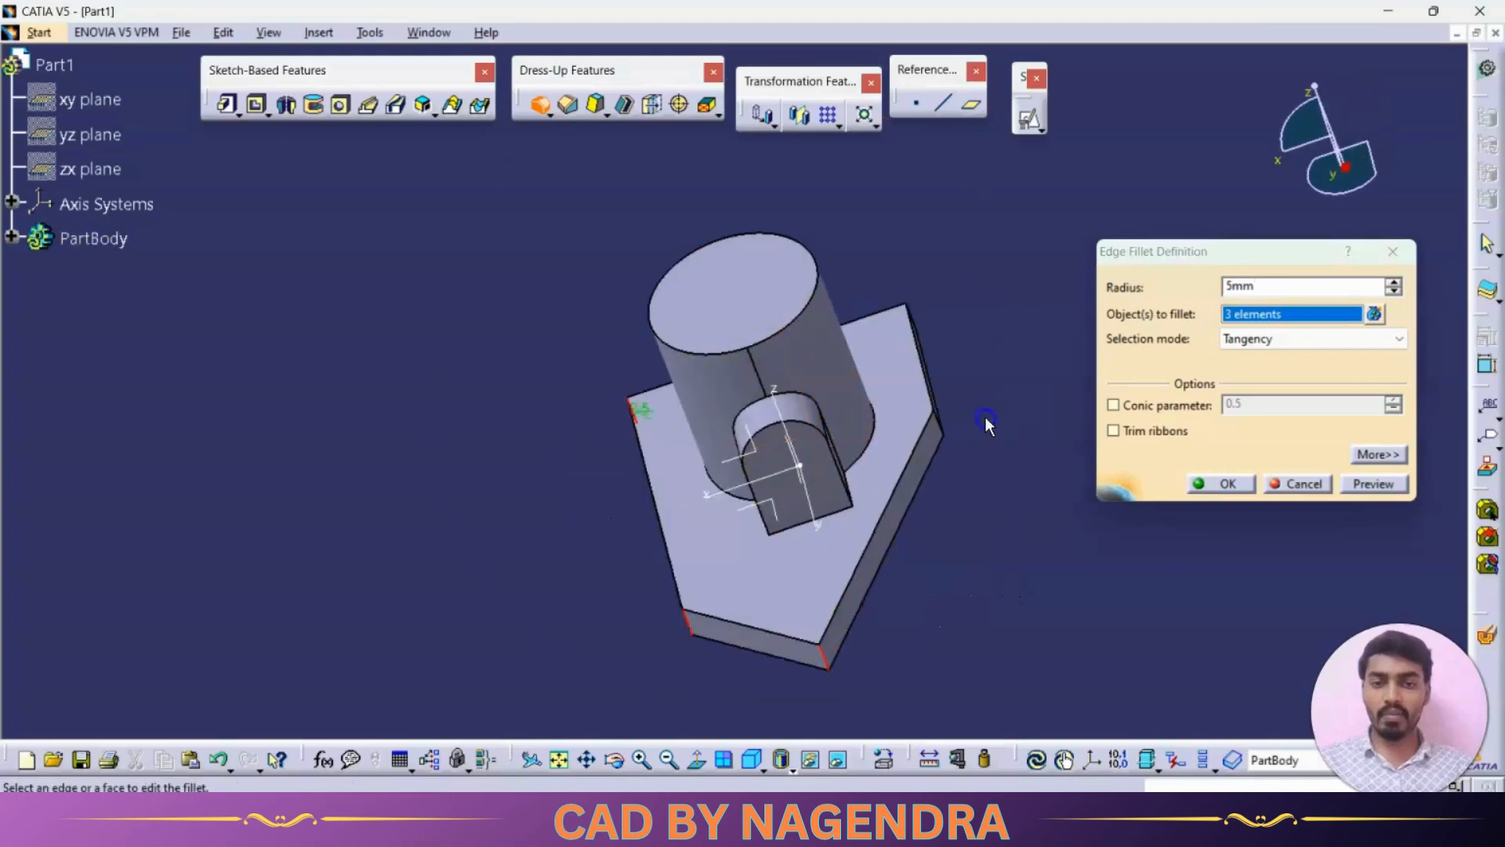
pyautogui.click(939, 421)
pyautogui.moveTo(992, 364); pyautogui.dragTo(914, 392, button='middle')
pyautogui.click(974, 323)
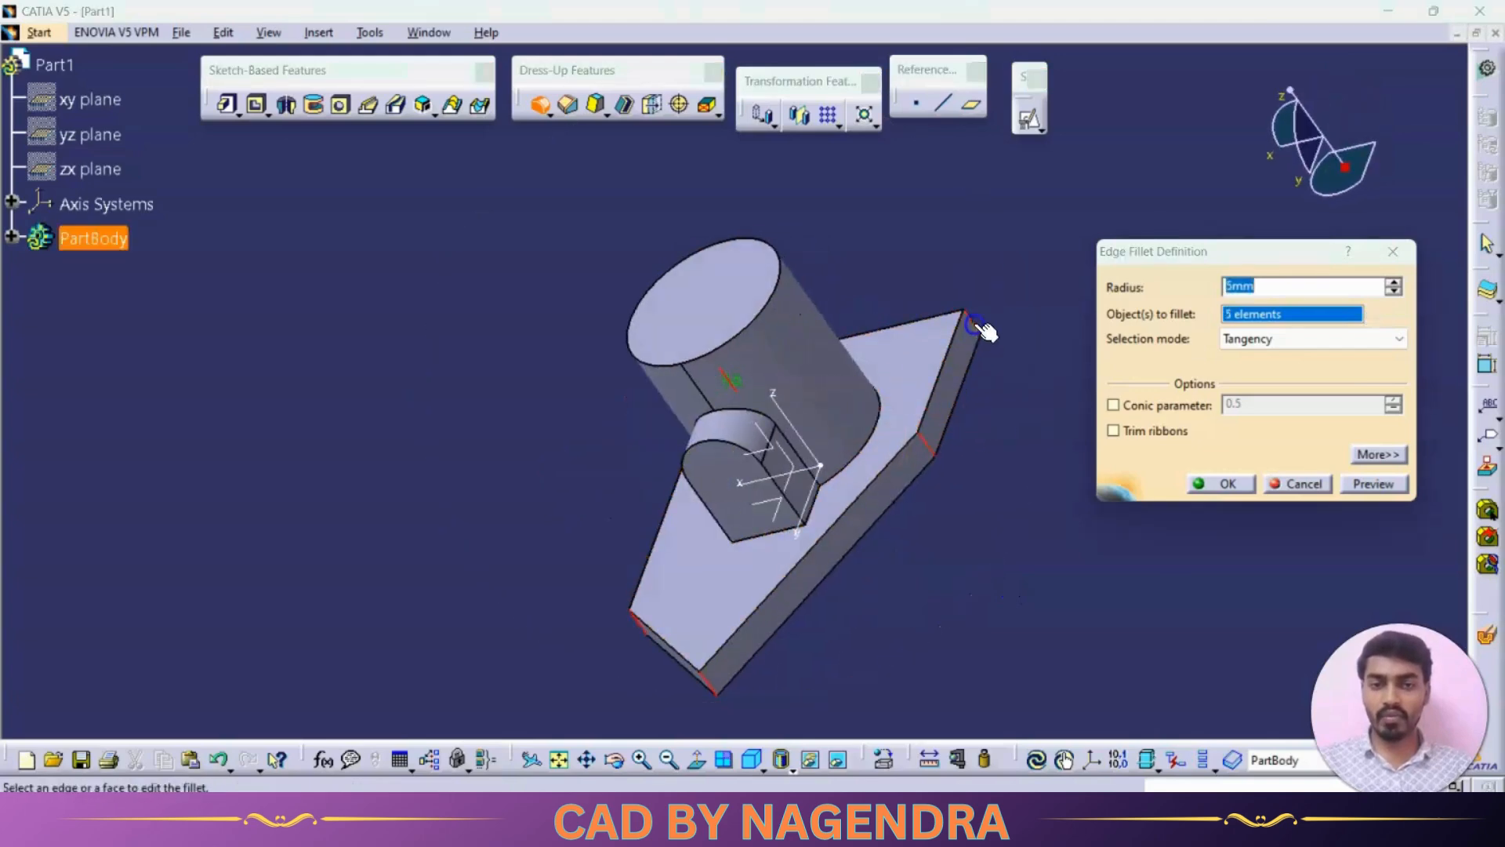
pyautogui.click(1221, 483)
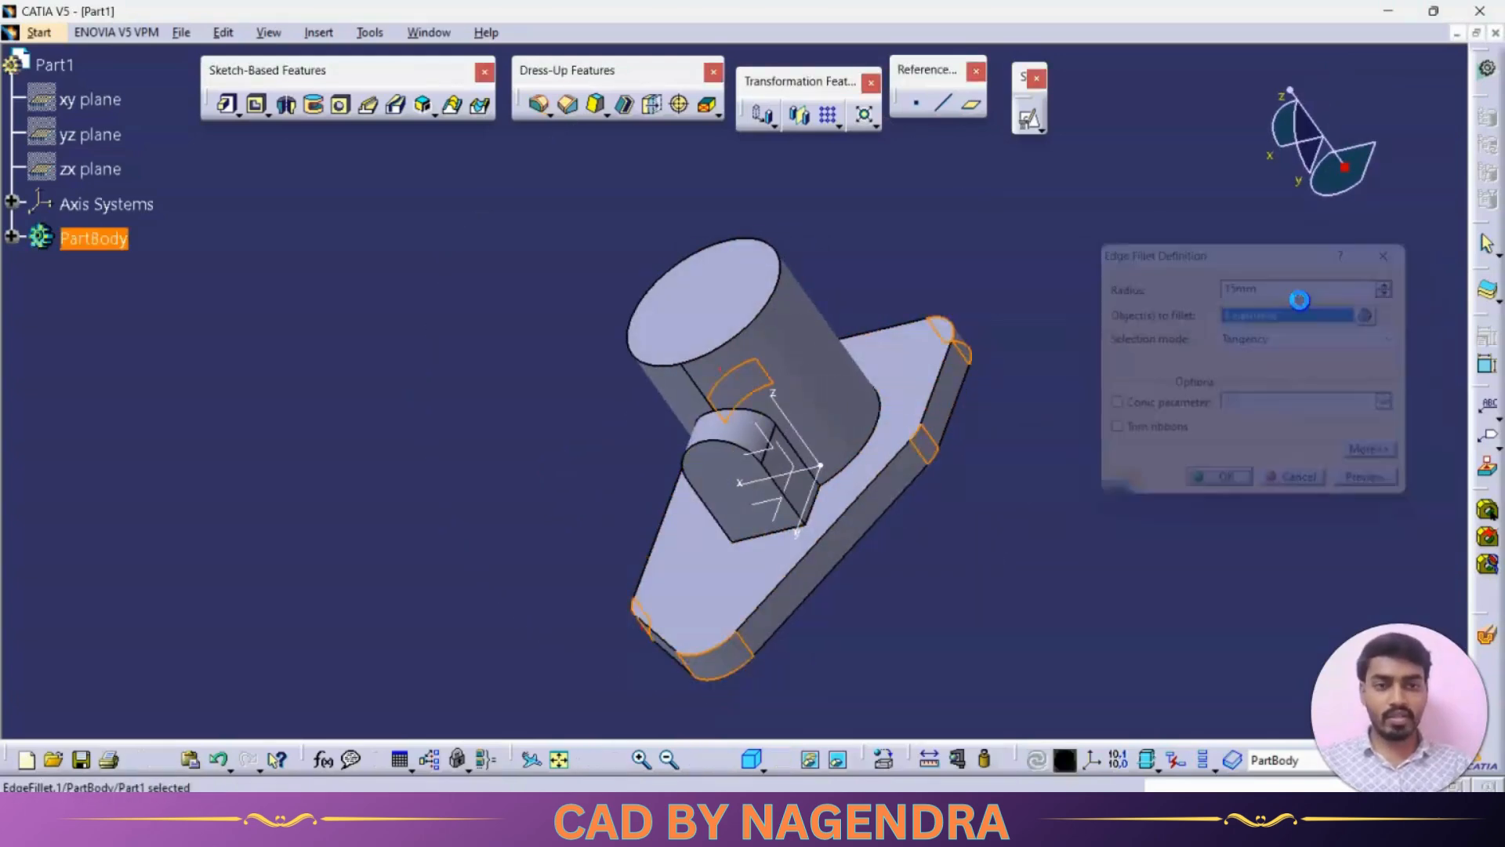
pyautogui.moveTo(761, 745); pyautogui.dragTo(657, 503, button='middle')
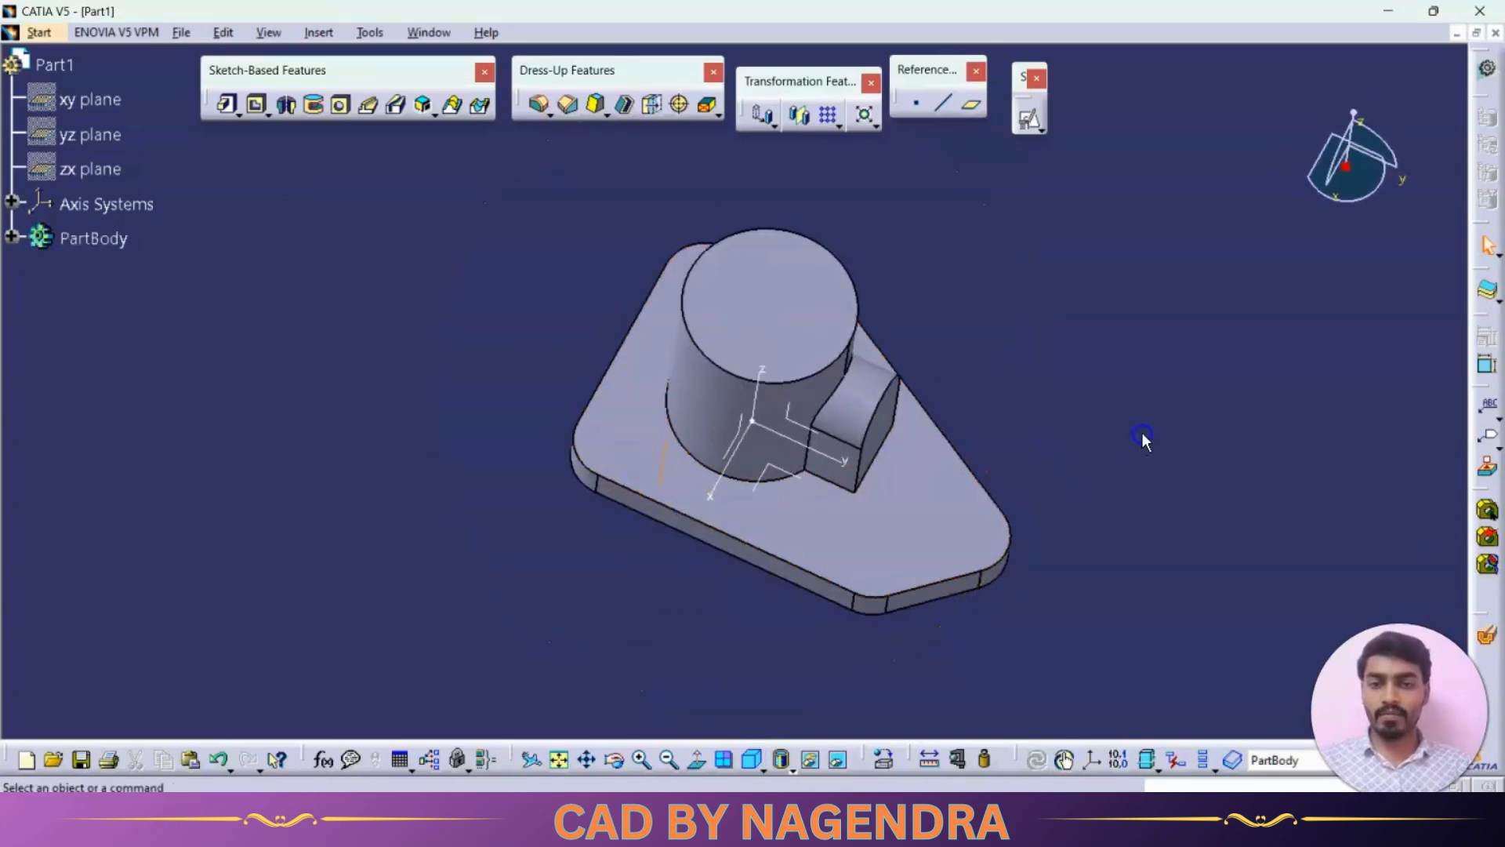
# - Fillet the arched boss's two side edges along the base plate with the R4 radius given in the reference drawing
pyautogui.hotkey('alt', 'Tab')
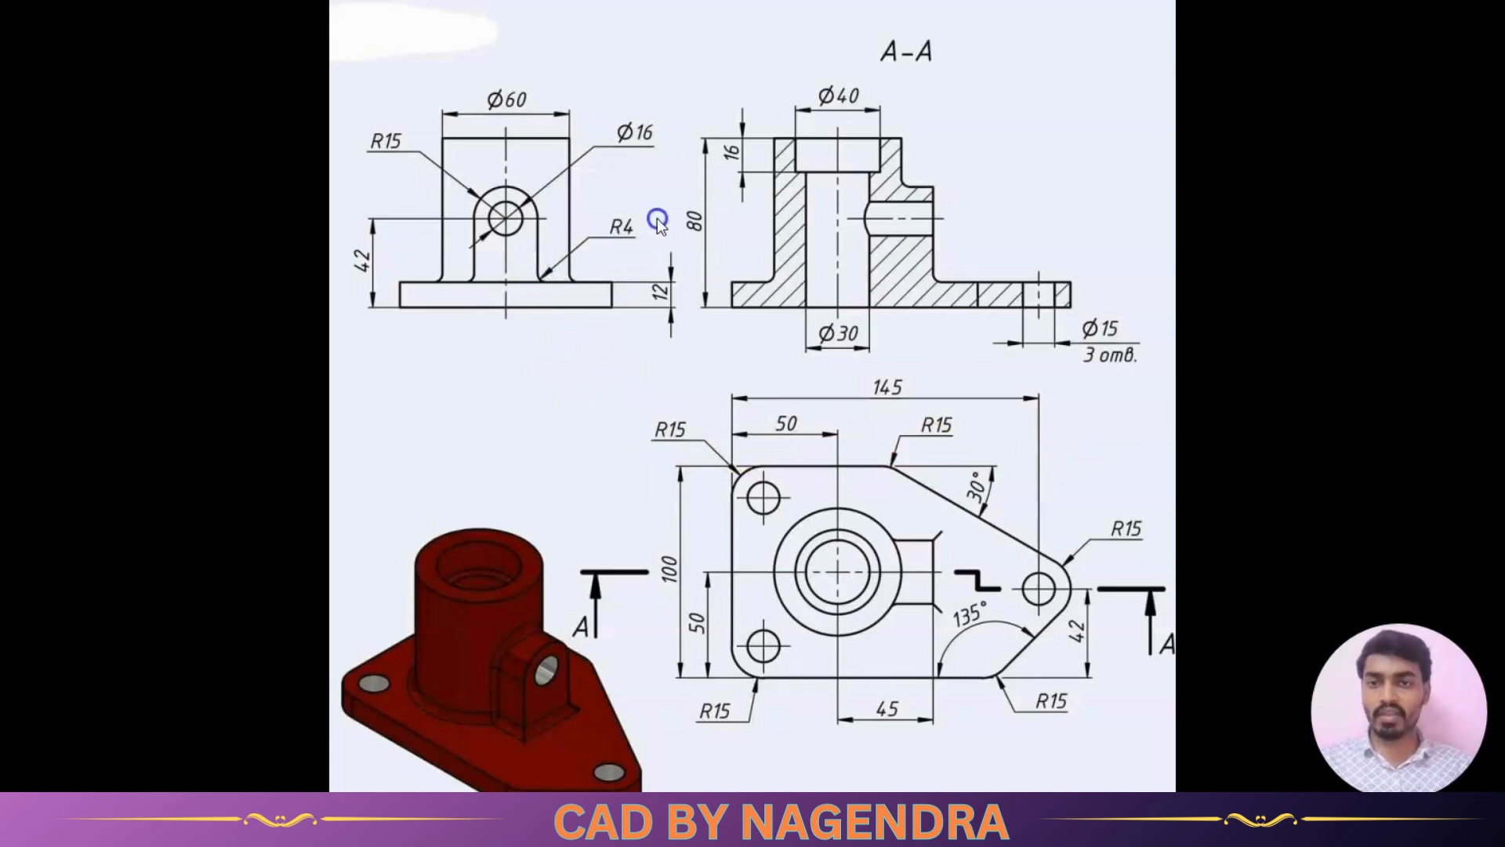
pyautogui.hotkey('alt', 'Tab')
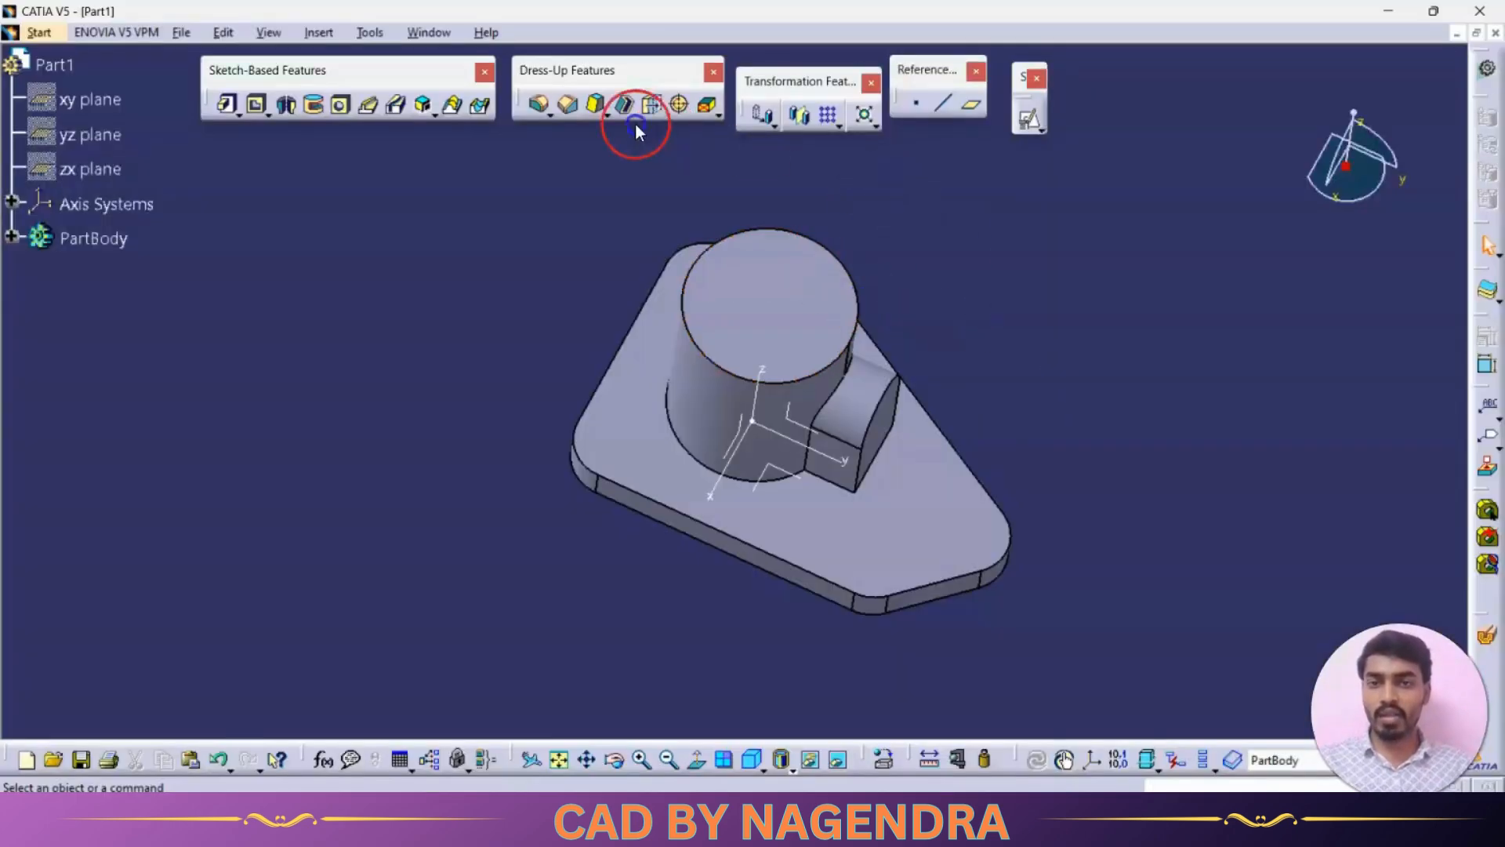
pyautogui.click(540, 107)
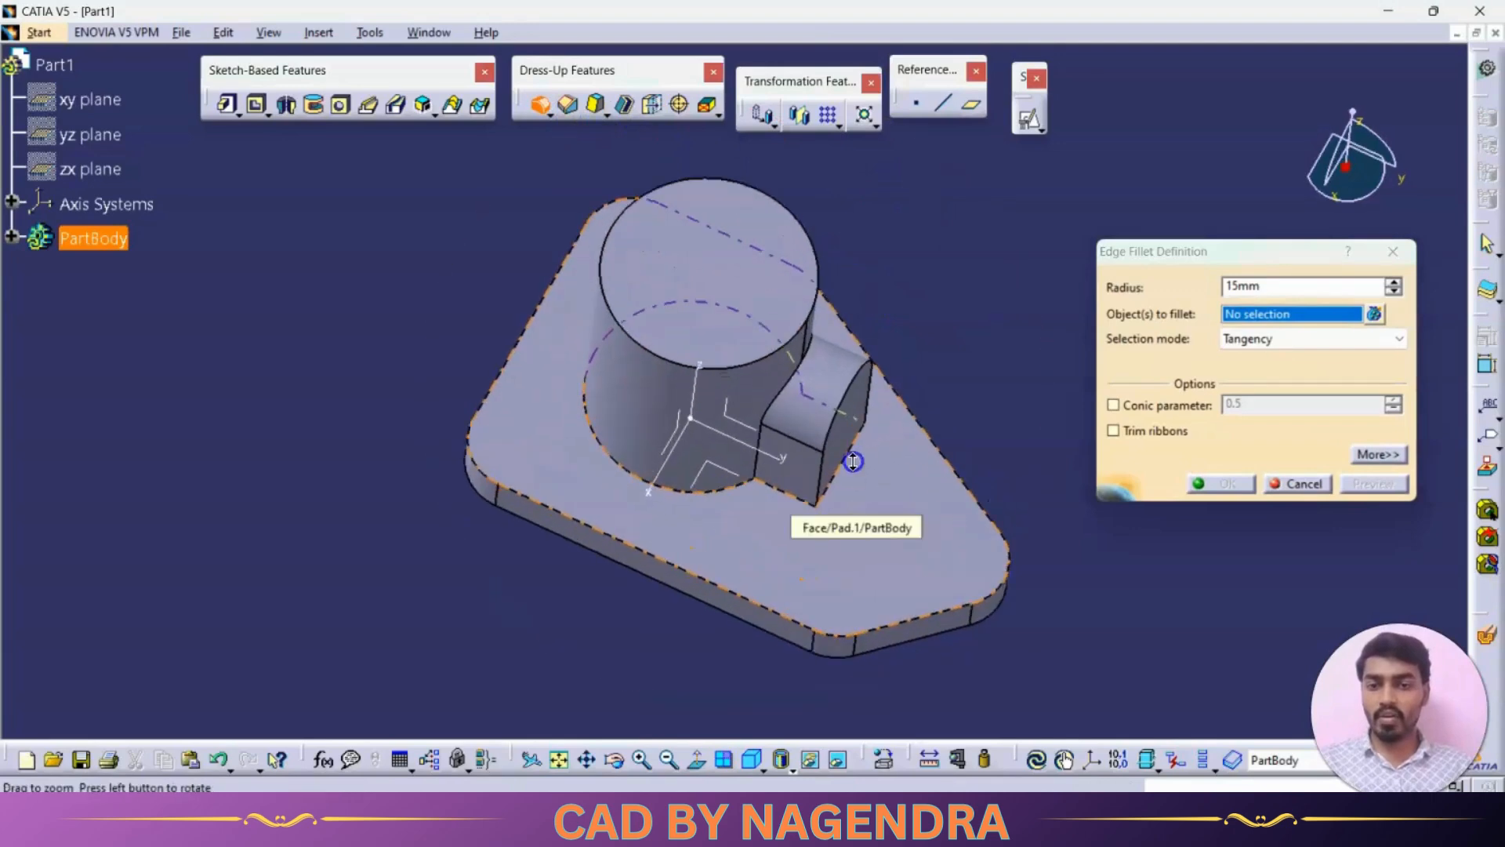
pyautogui.scroll(3, 831, 517)
pyautogui.click(816, 580)
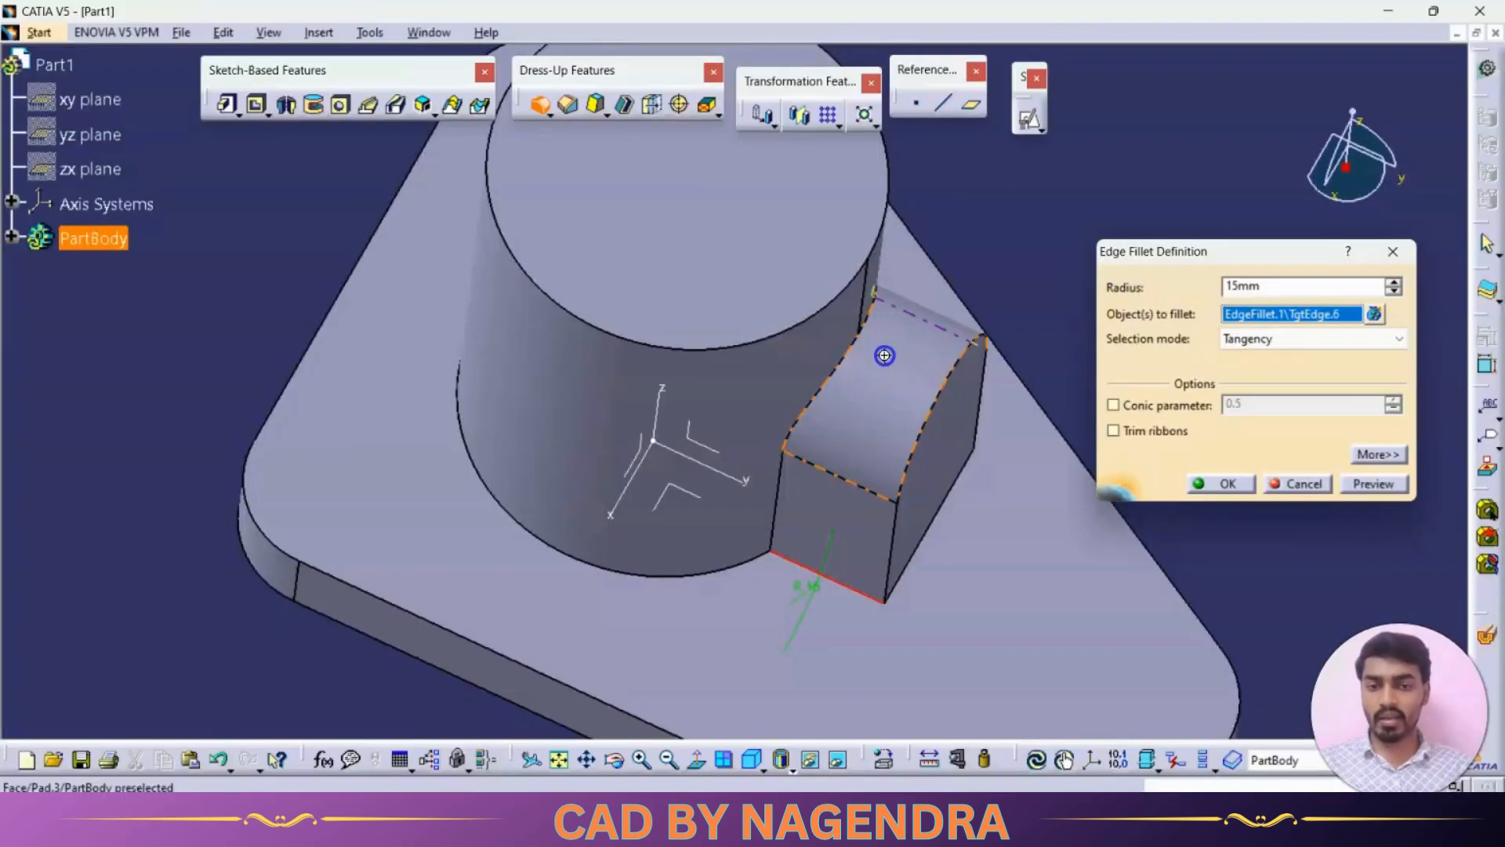
pyautogui.moveTo(881, 349); pyautogui.dragTo(508, 580, button='middle')
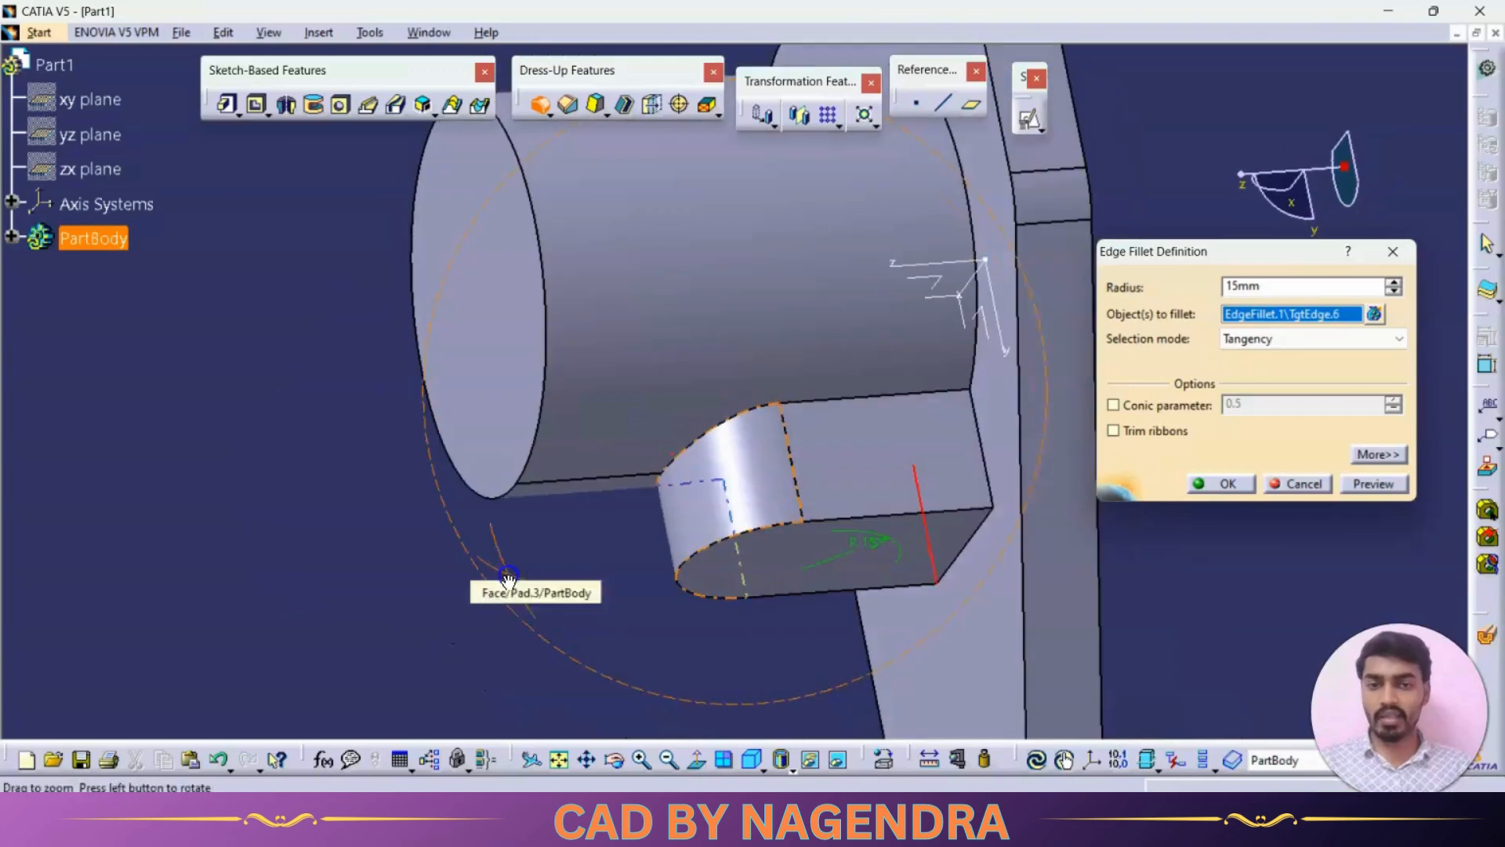
pyautogui.click(983, 455)
pyautogui.doubleClick(1284, 284)
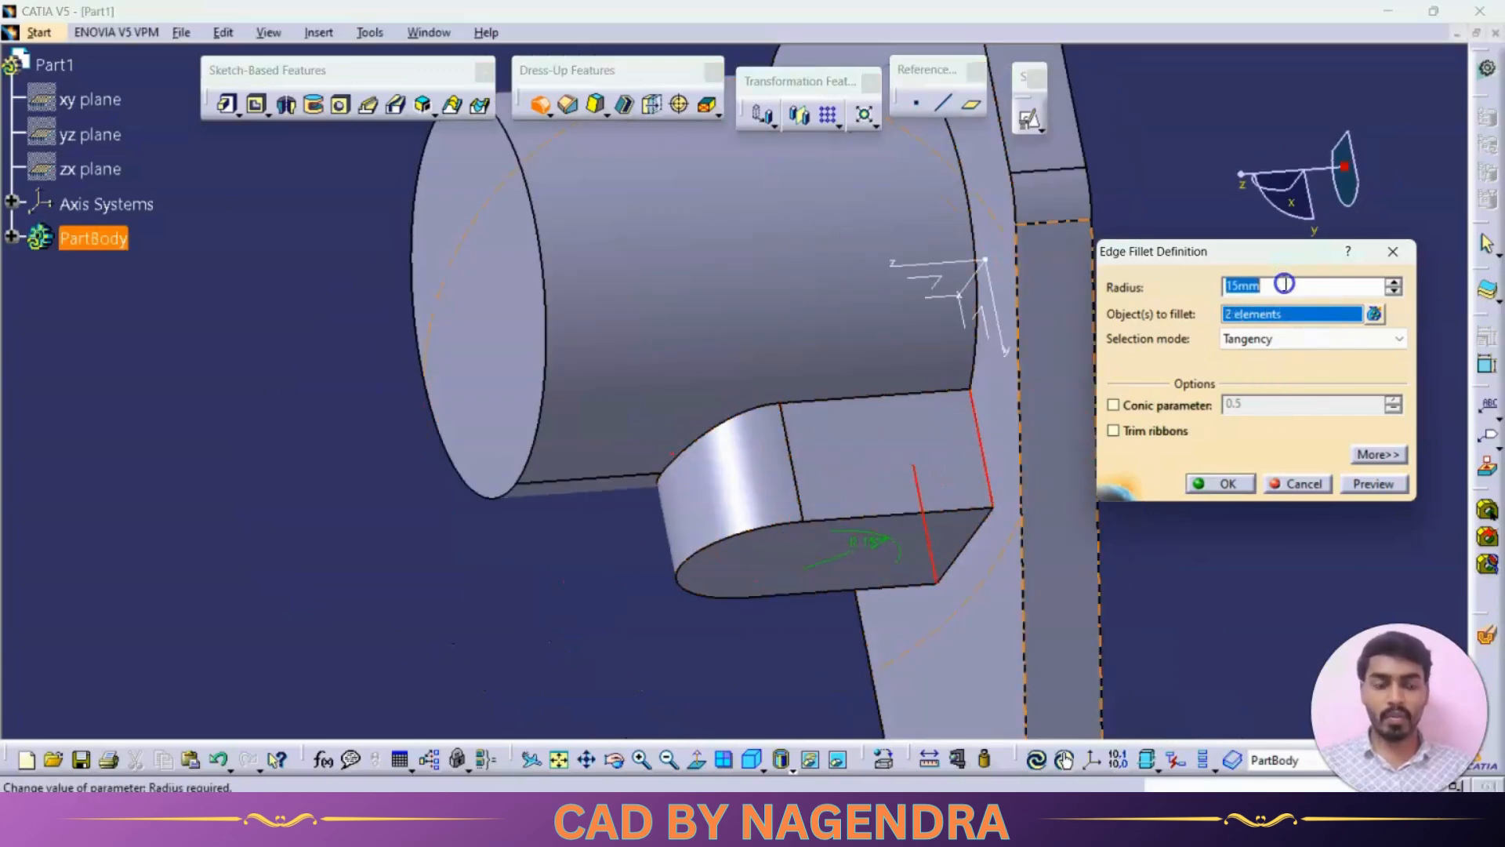
pyautogui.press('Return')
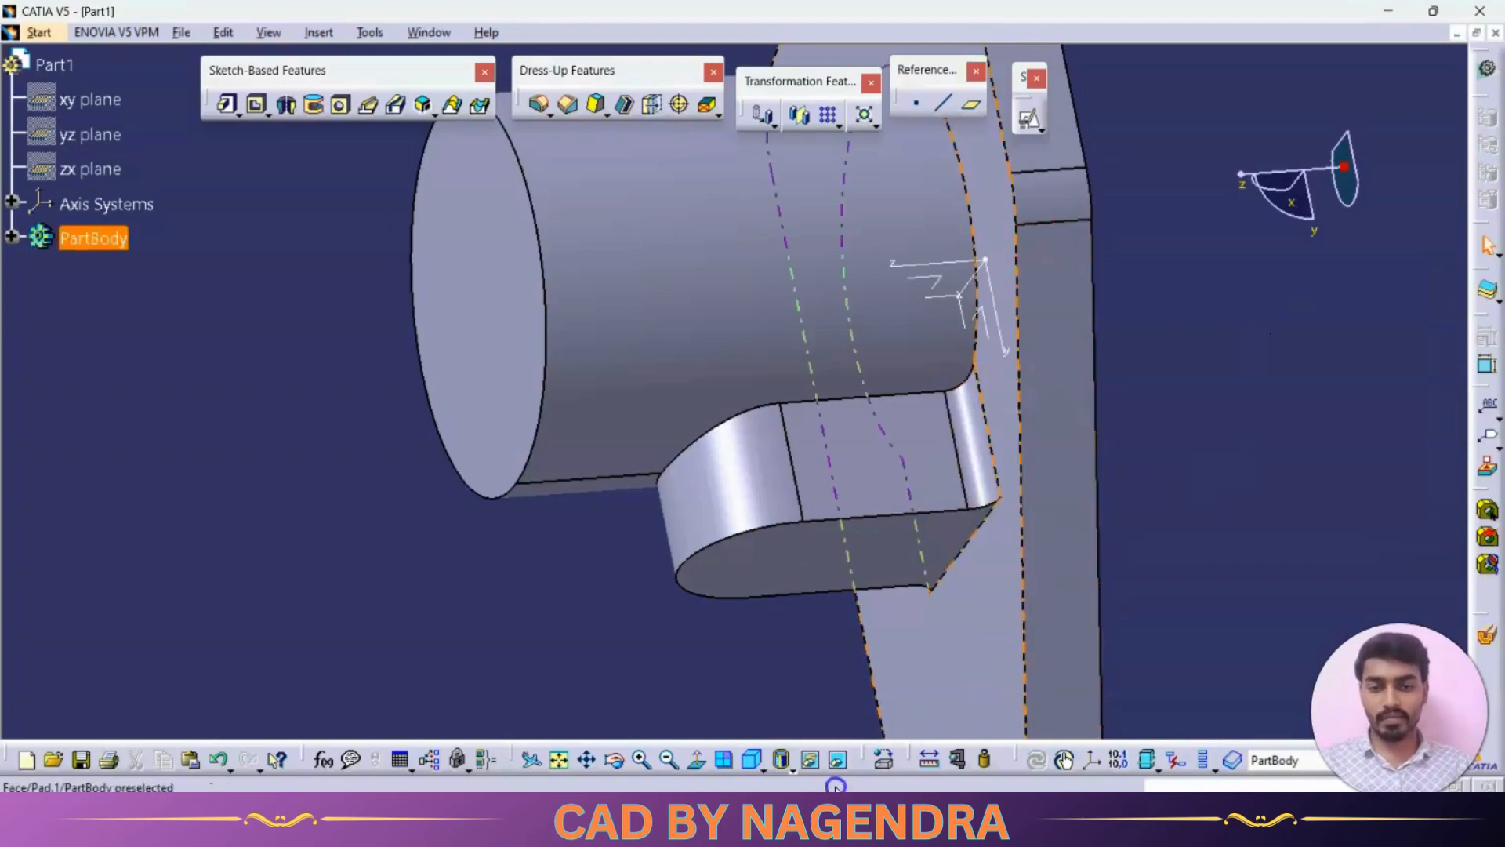
# - Place a hole concentric on the cylinder's top face, with a 30 mm diameter and Up To Next extension
pyautogui.click(751, 767)
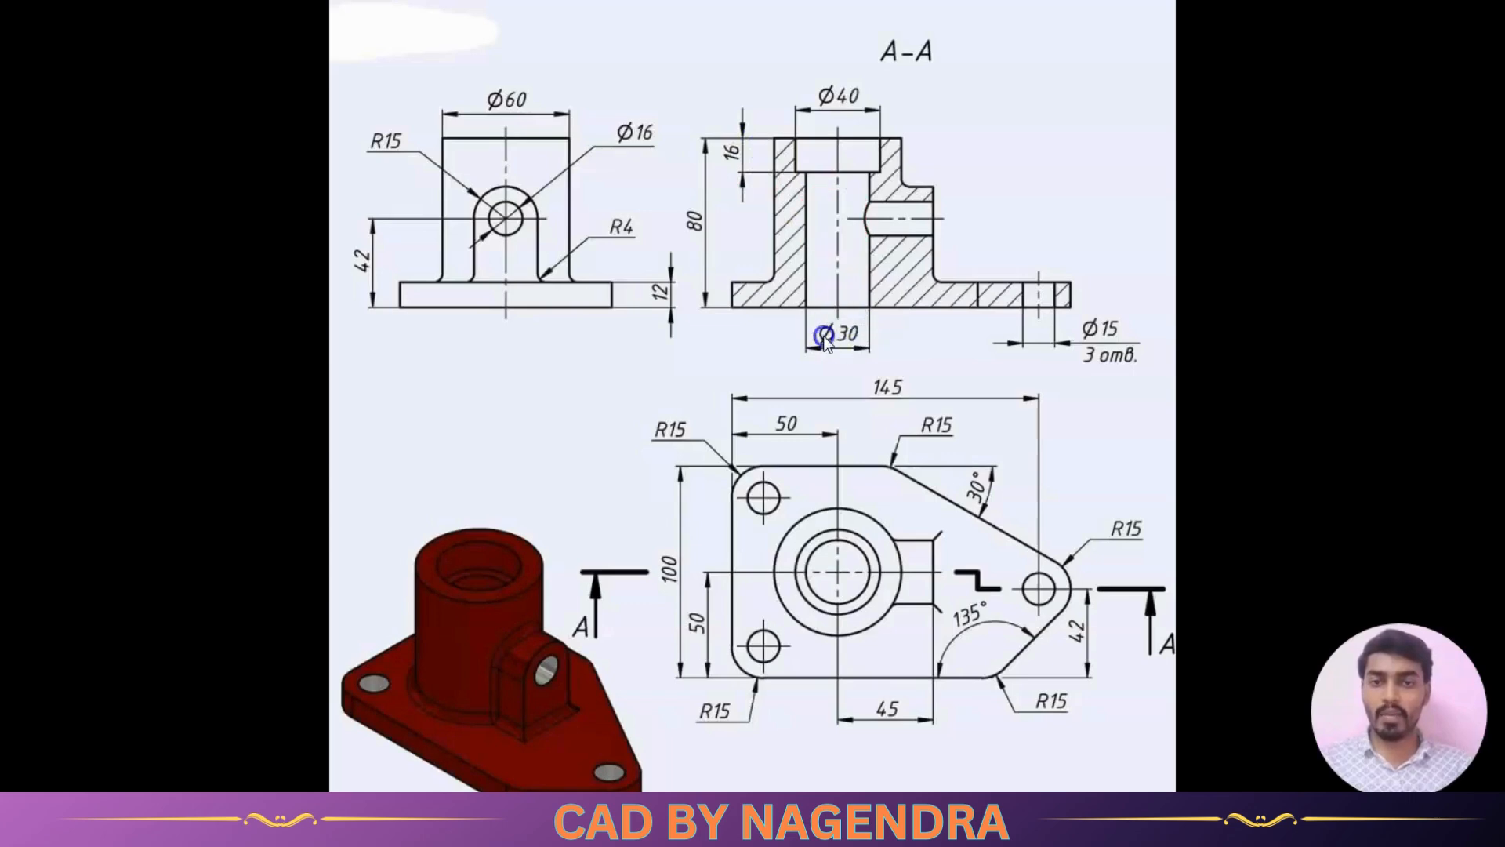
pyautogui.click(841, 247)
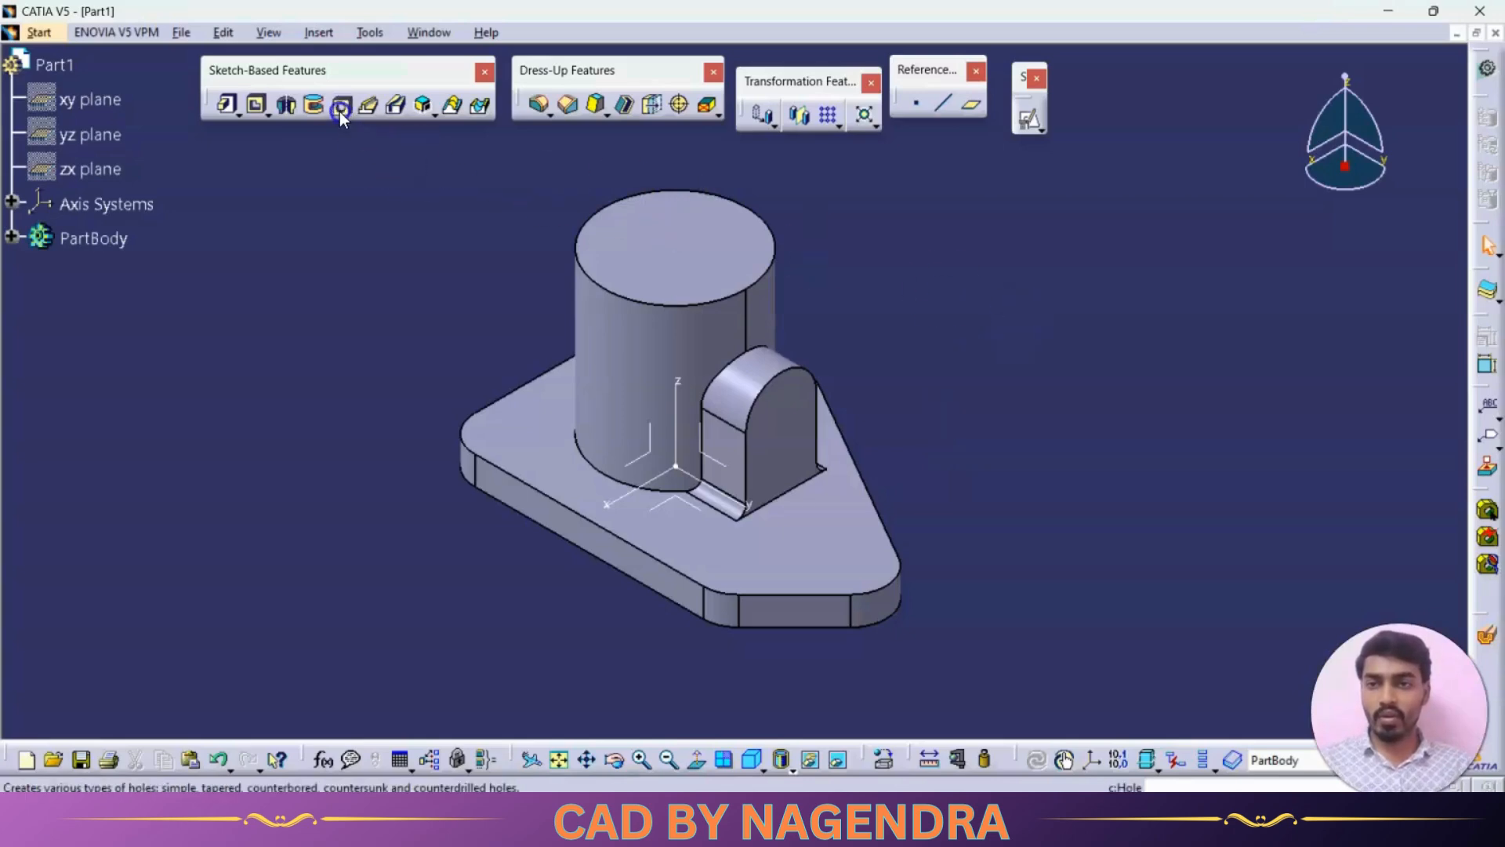
pyautogui.click(341, 110)
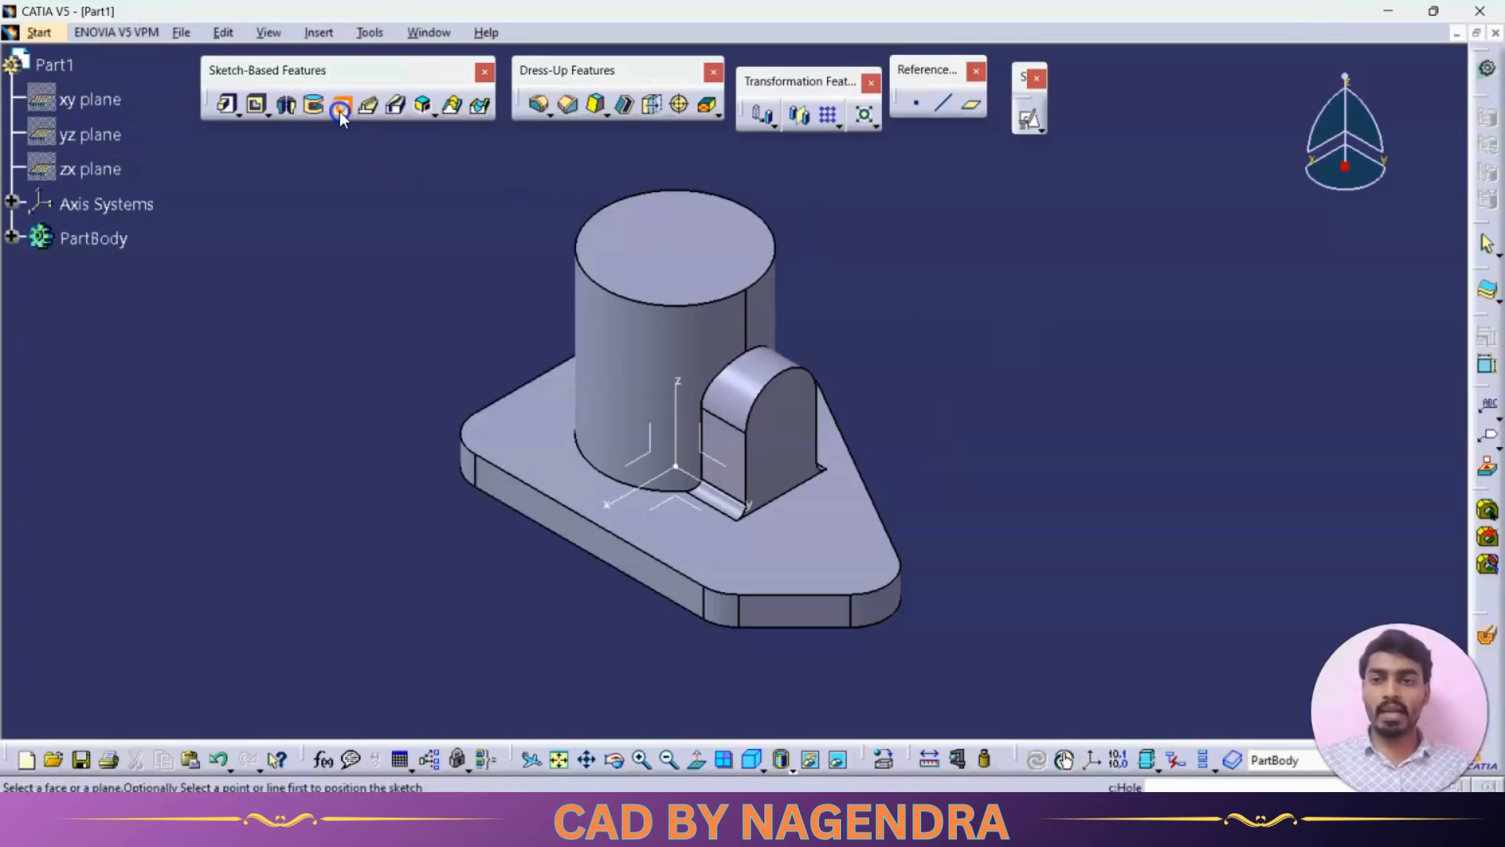
pyautogui.click(672, 235)
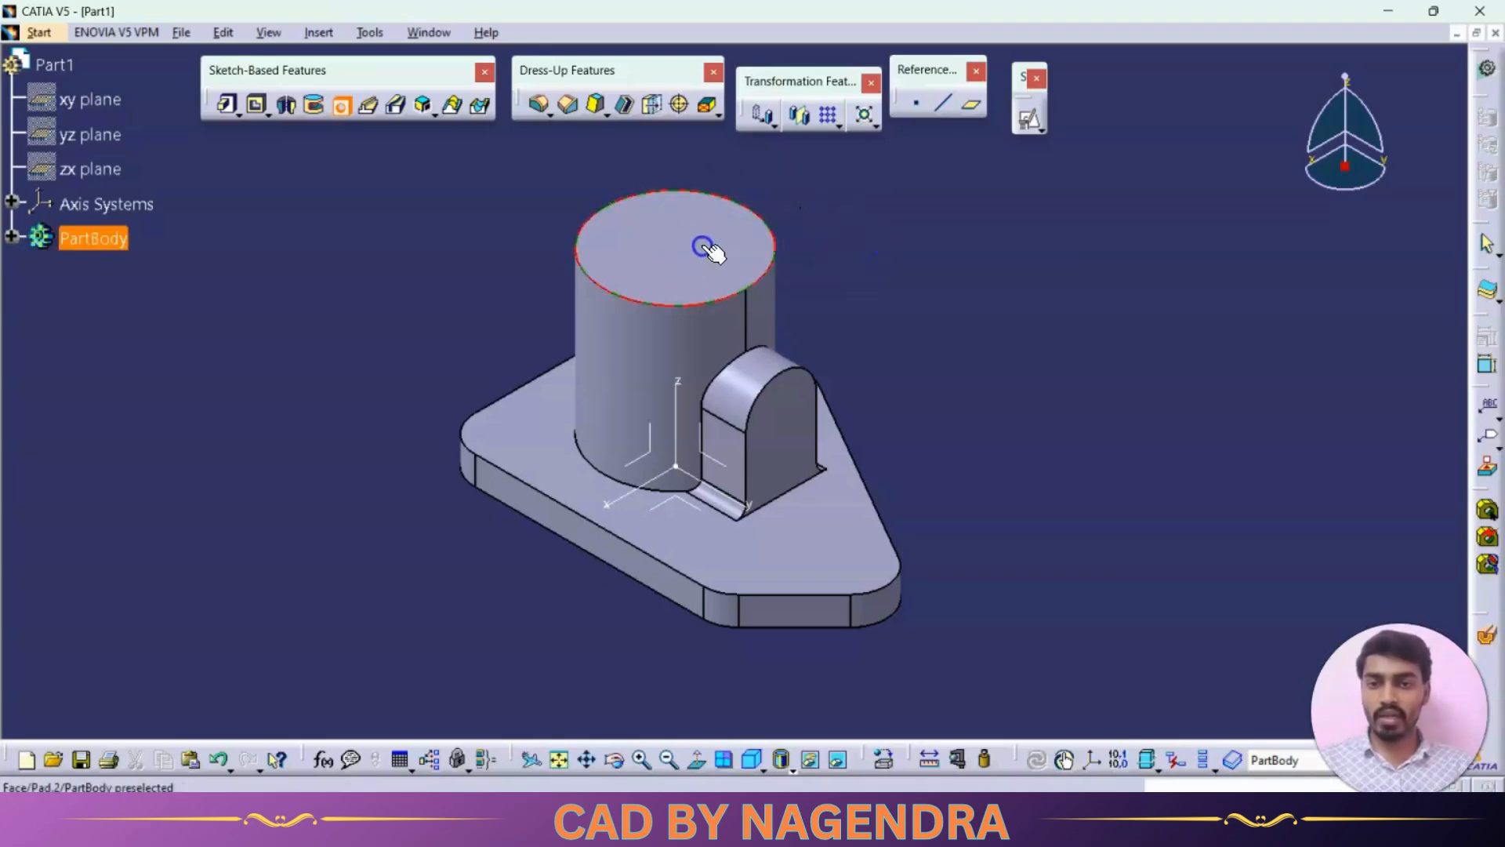
pyautogui.click(680, 245)
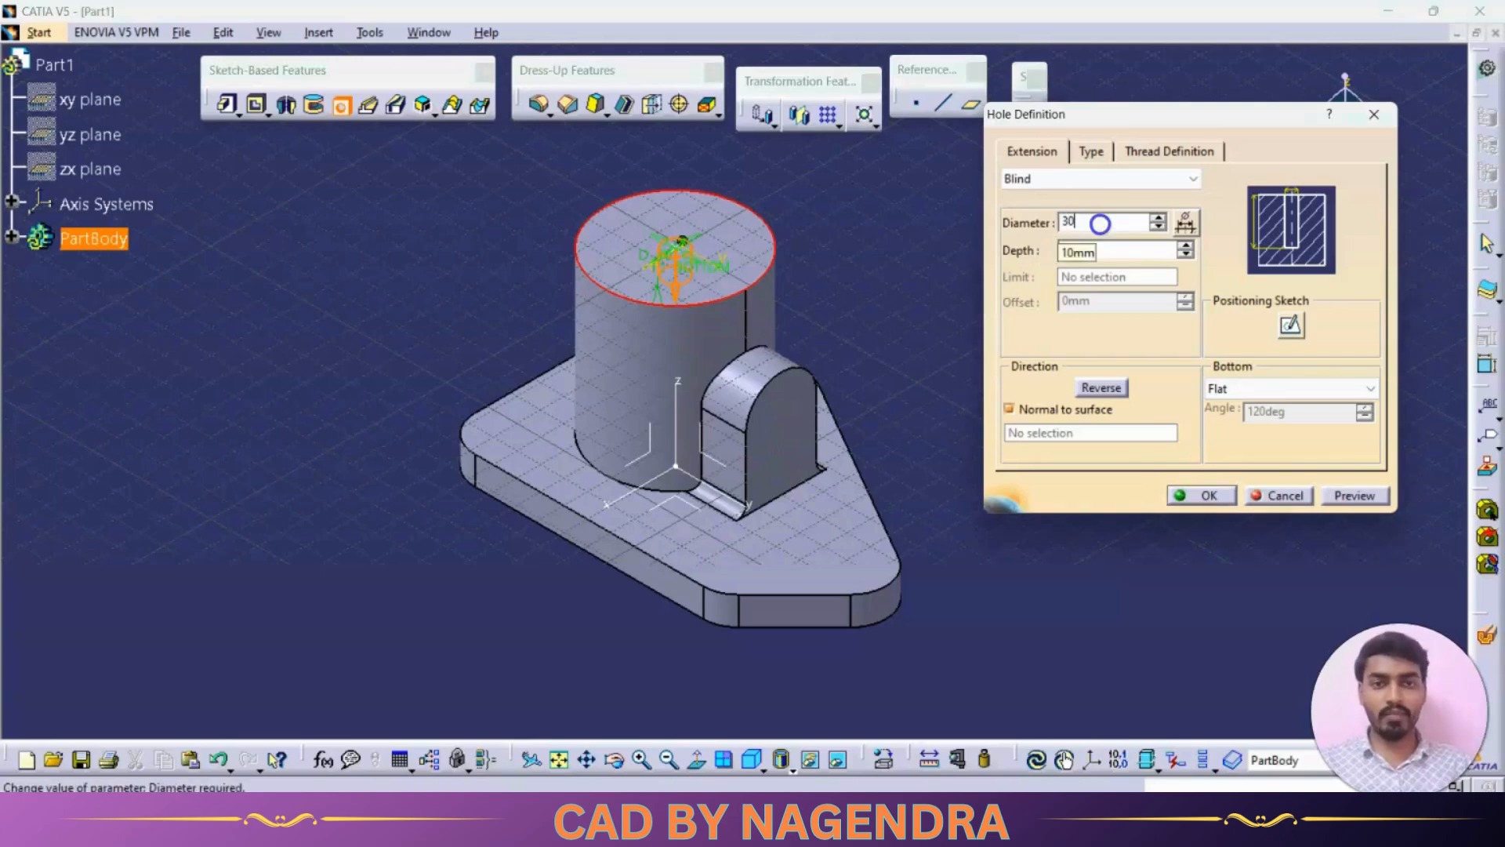
pyautogui.click(1079, 180)
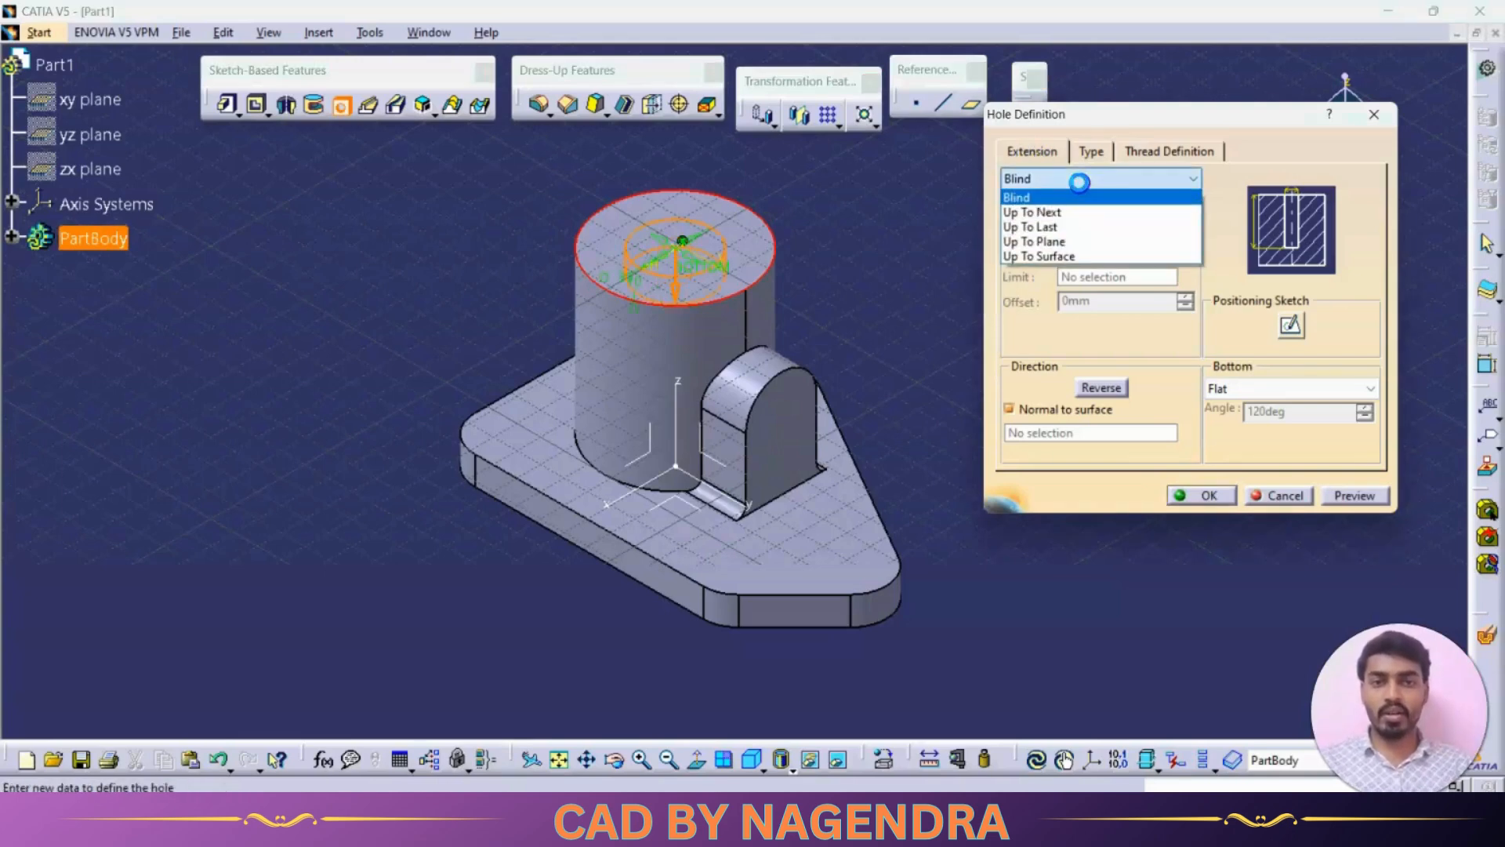
pyautogui.click(1073, 211)
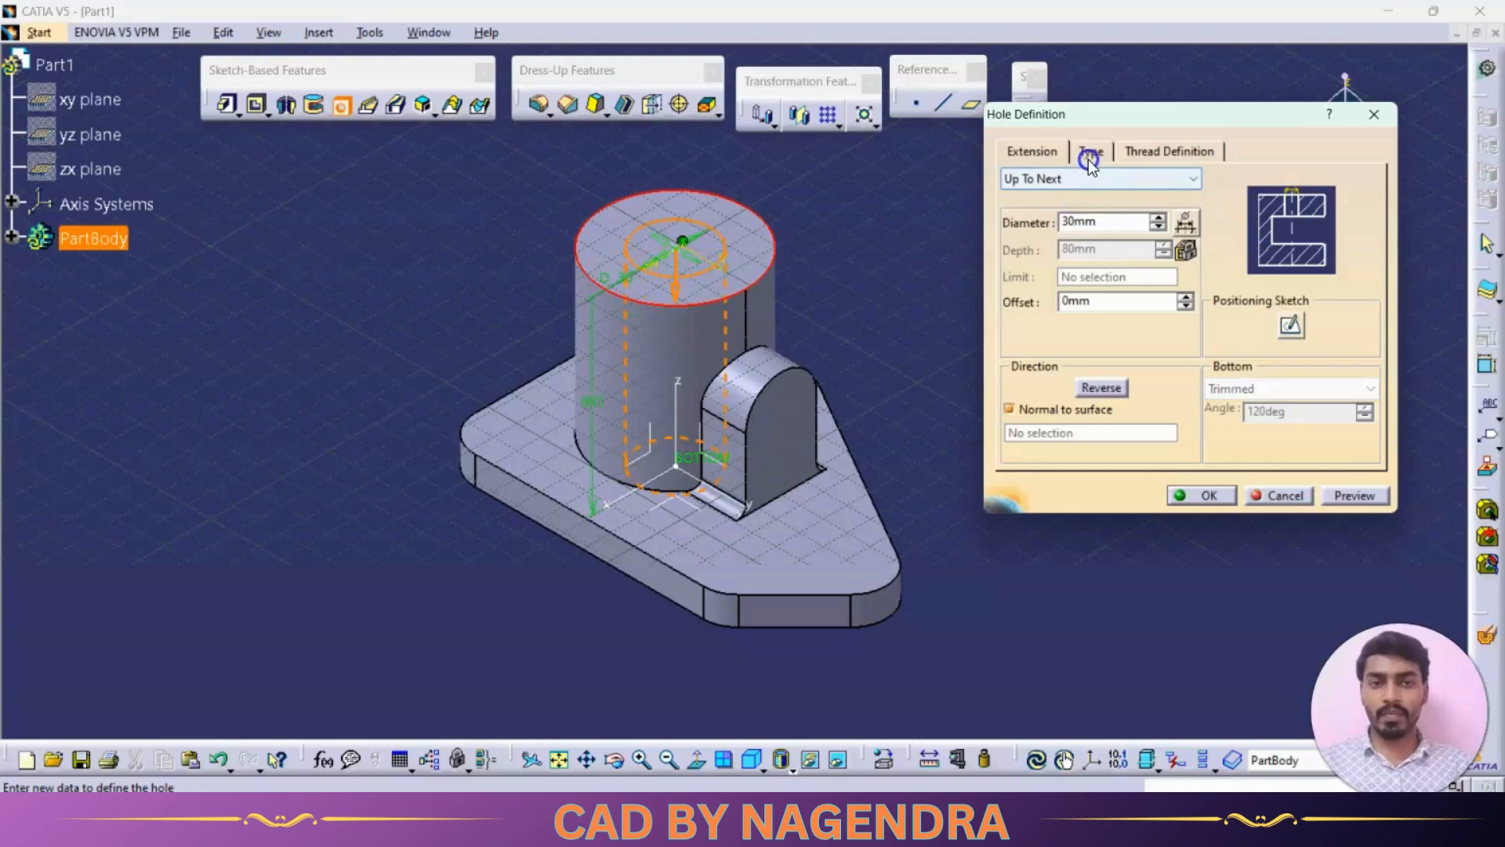
# - Make the cylinder's hole Counterbored with a 40 mm diameter and 16 mm depth, and create it
pyautogui.click(1088, 157)
pyautogui.click(1092, 180)
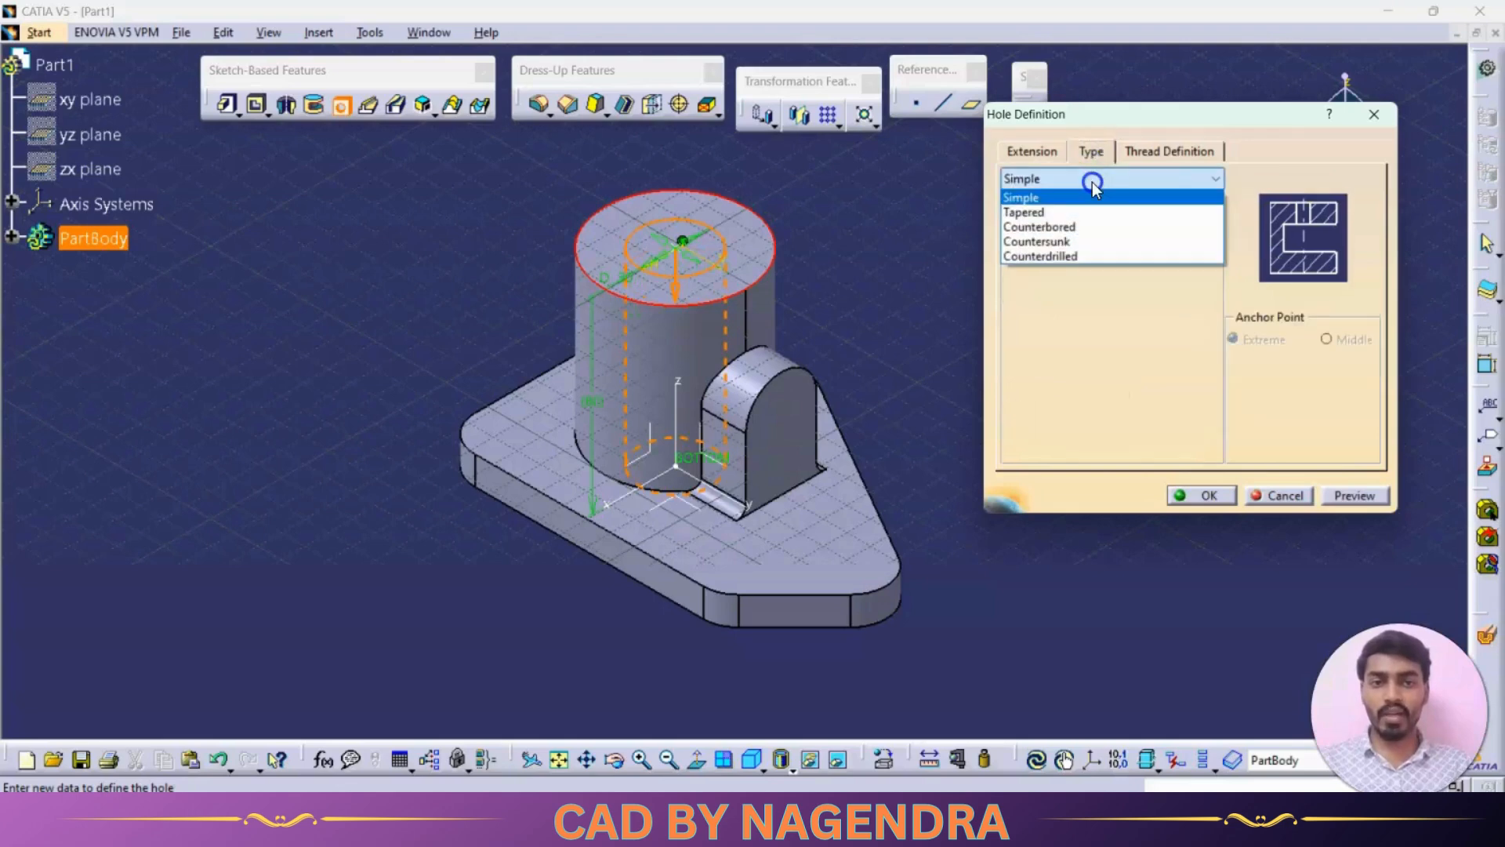
pyautogui.click(1086, 226)
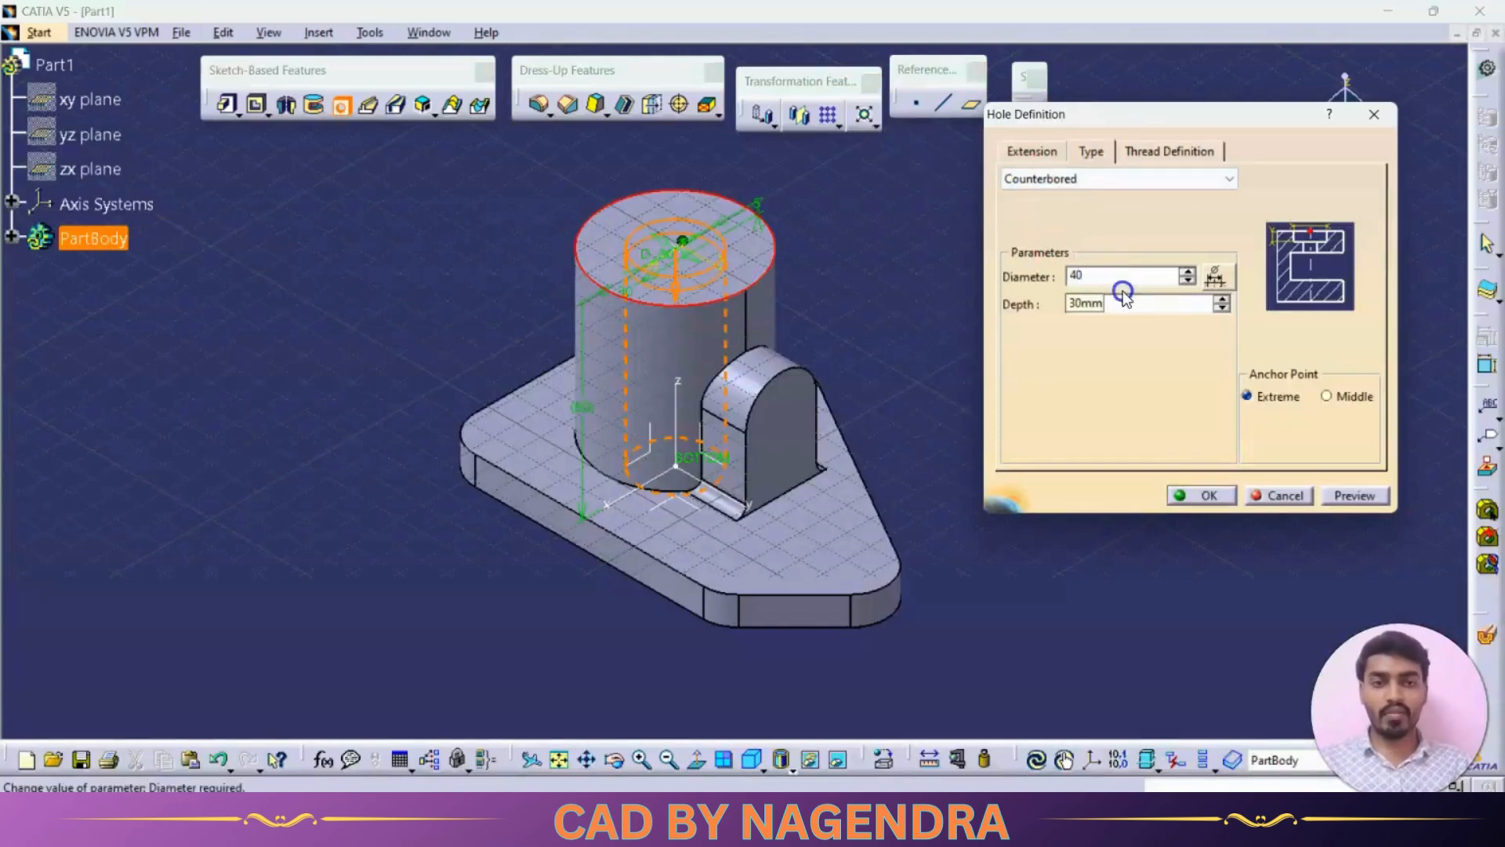
pyautogui.doubleClick(1124, 296)
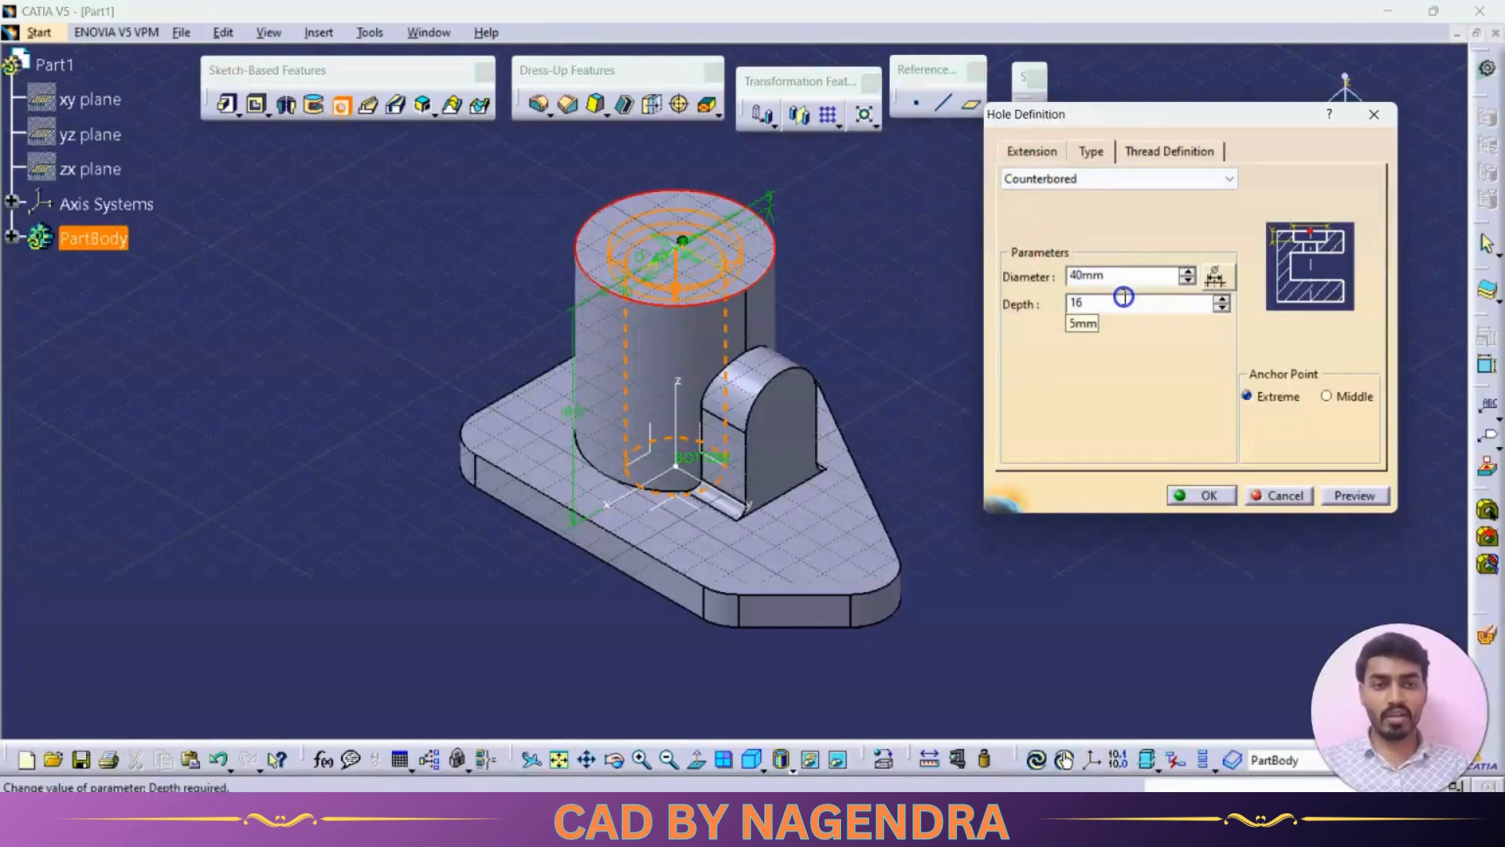
pyautogui.click(1354, 496)
pyautogui.click(1200, 496)
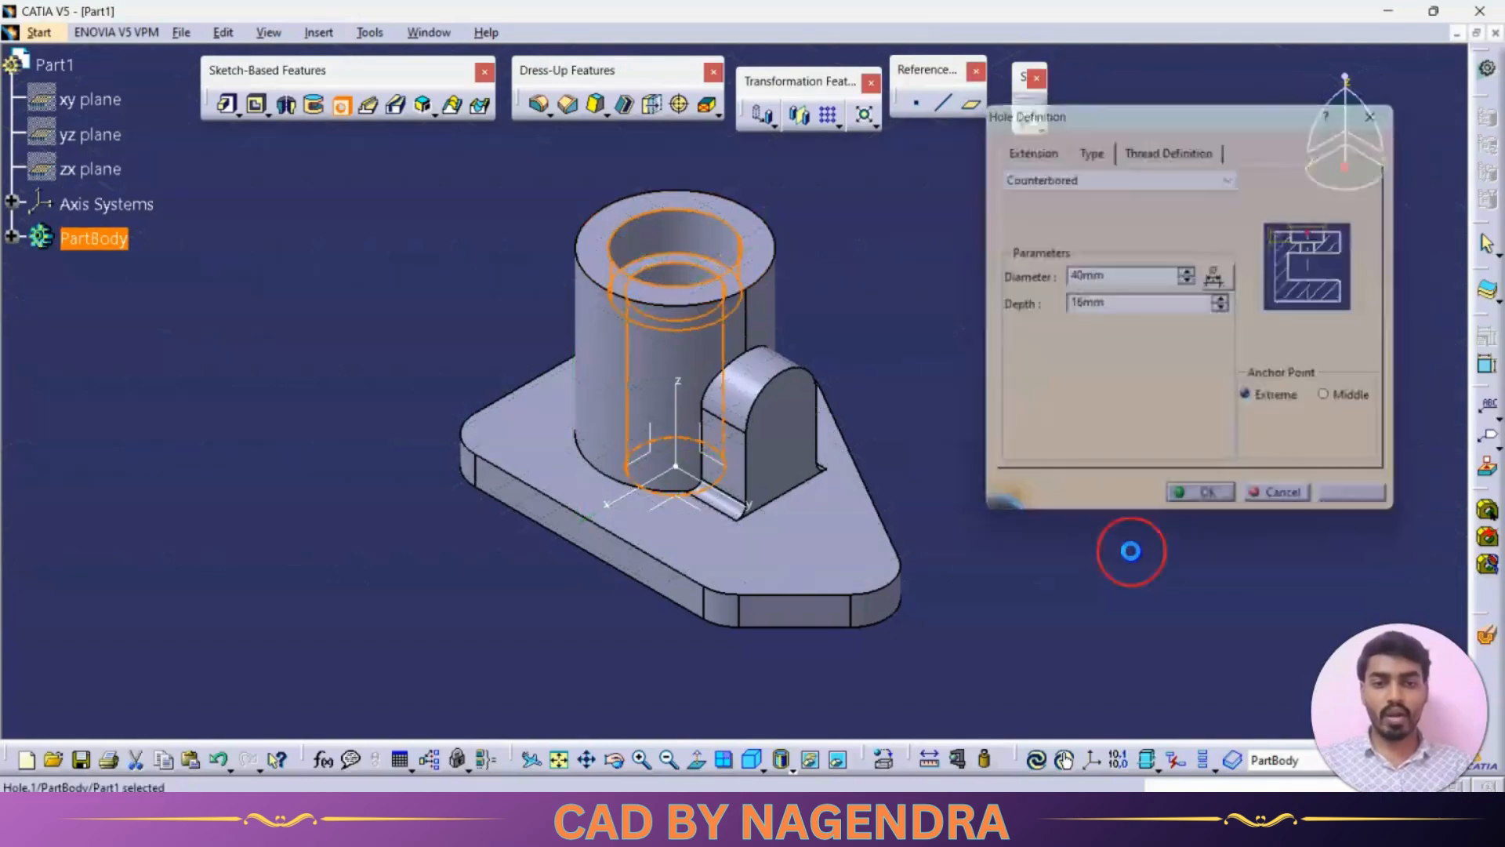
pyautogui.moveTo(811, 222)
pyautogui.mouseDown(button='middle')
pyautogui.moveTo(803, 528)
pyautogui.moveTo(854, 361)
pyautogui.moveTo(991, 232)
pyautogui.moveTo(850, 246)
pyautogui.mouseUp(button='middle')
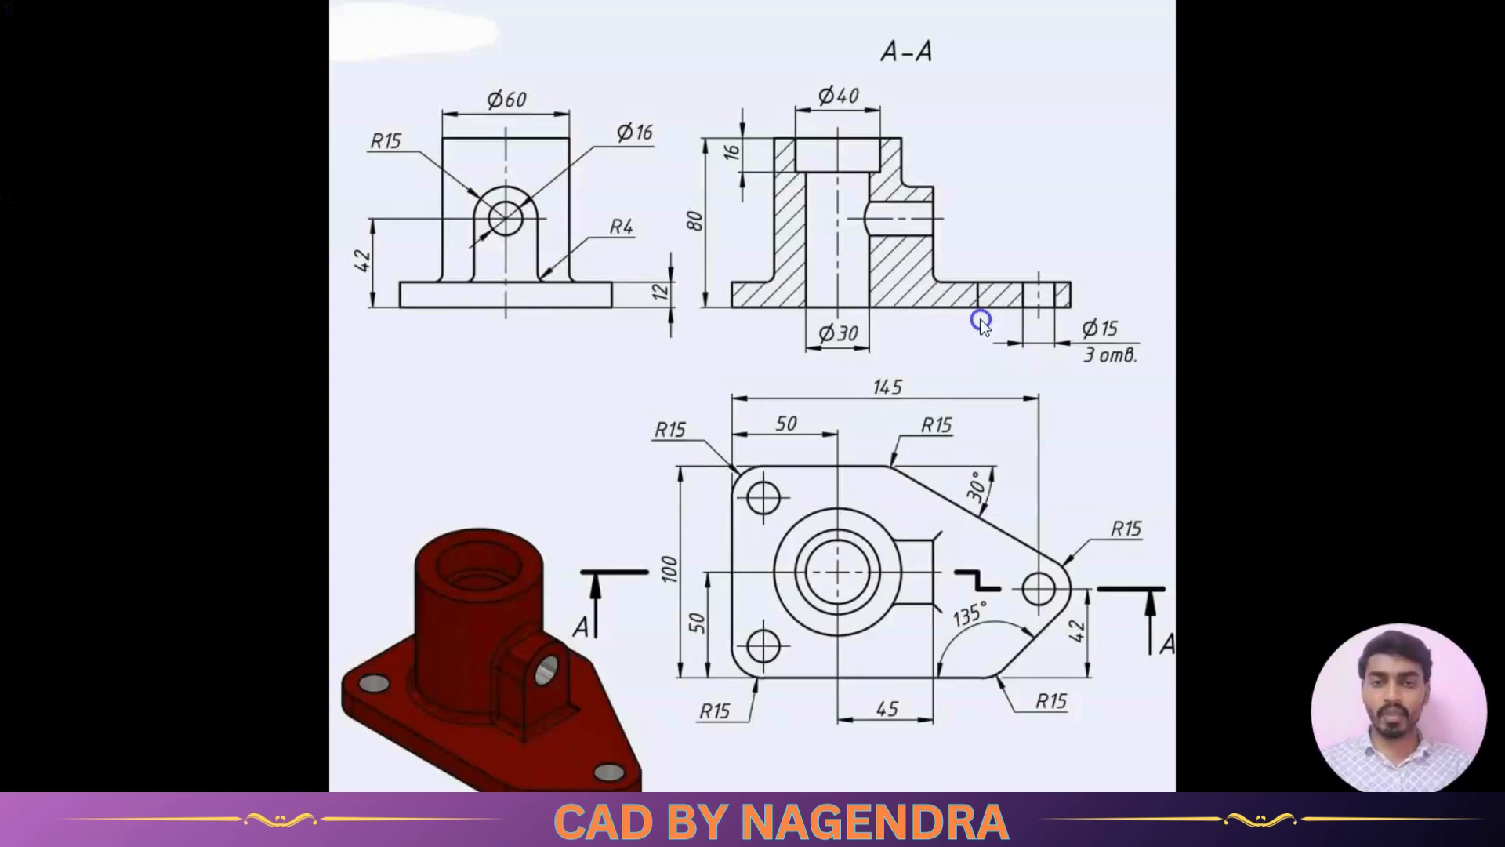
pyautogui.click(826, 233)
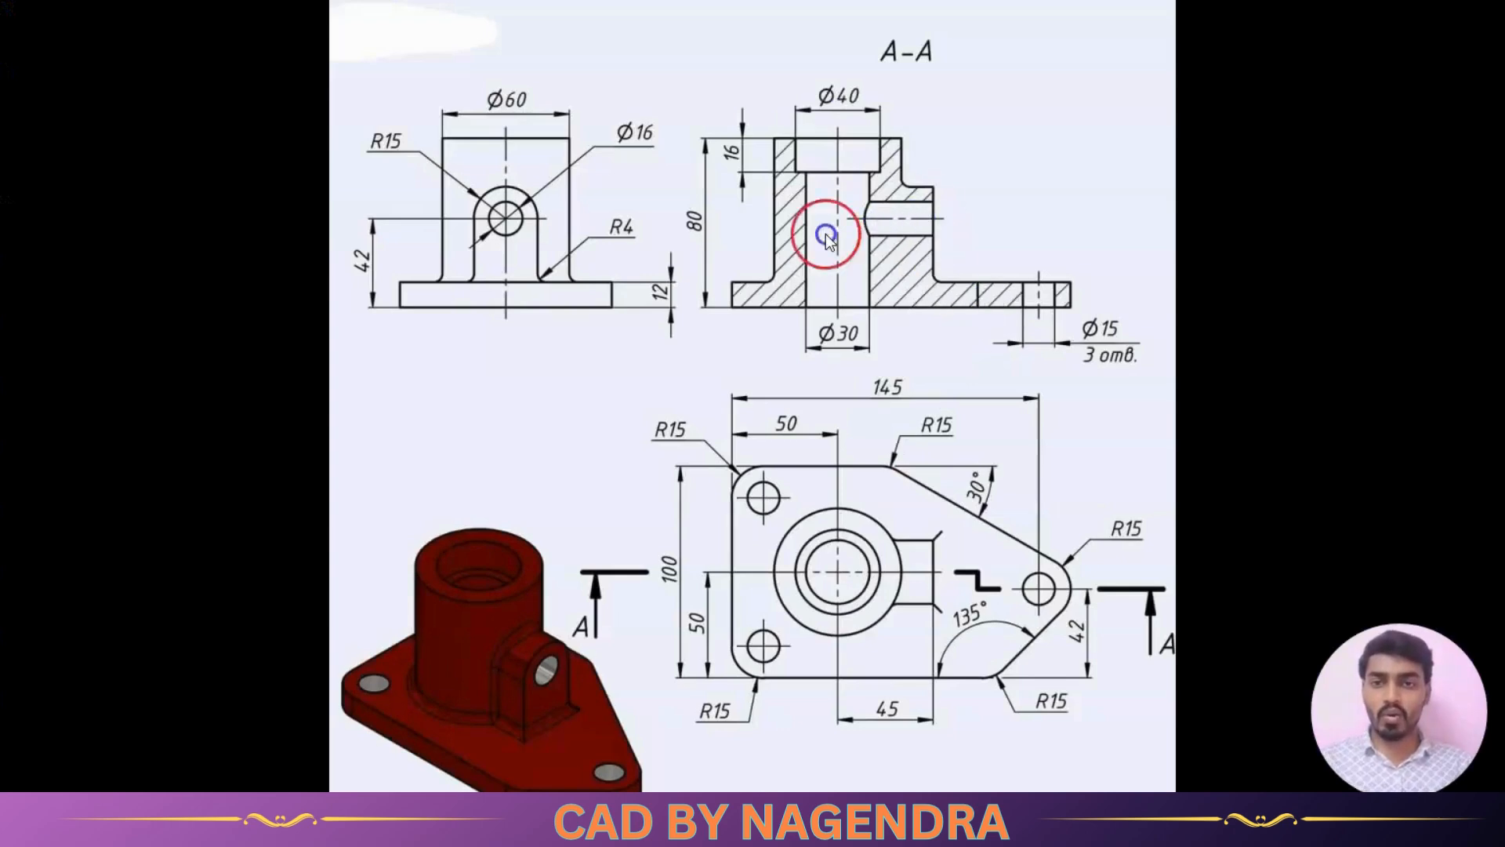
# - Check the boss hole in the reference drawing, then place a Simple hole concentric with the arched boss's front face
pyautogui.click(581, 171)
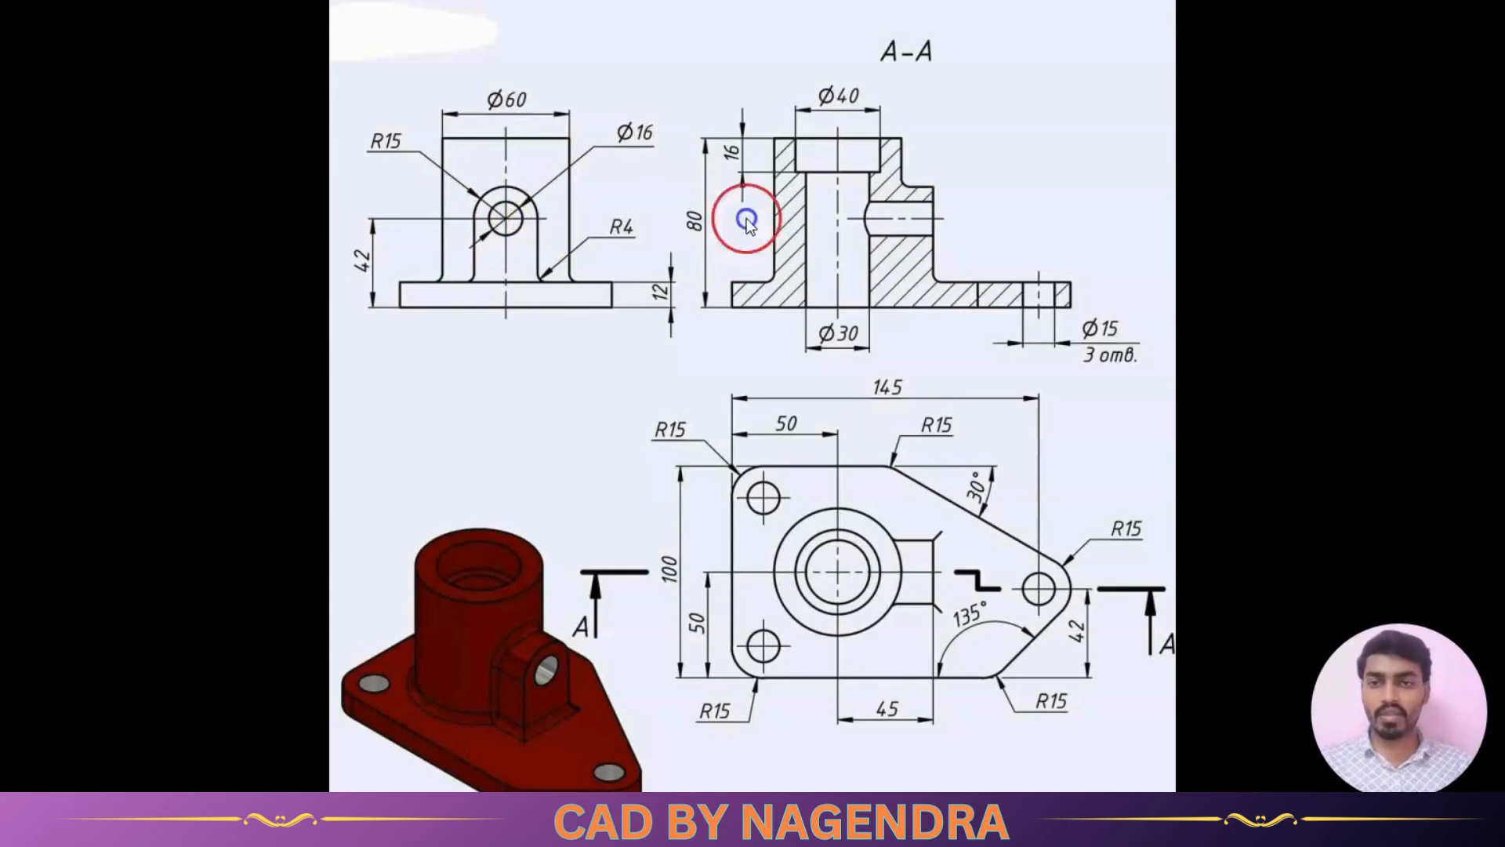
pyautogui.hotkey('alt', 'Tab')
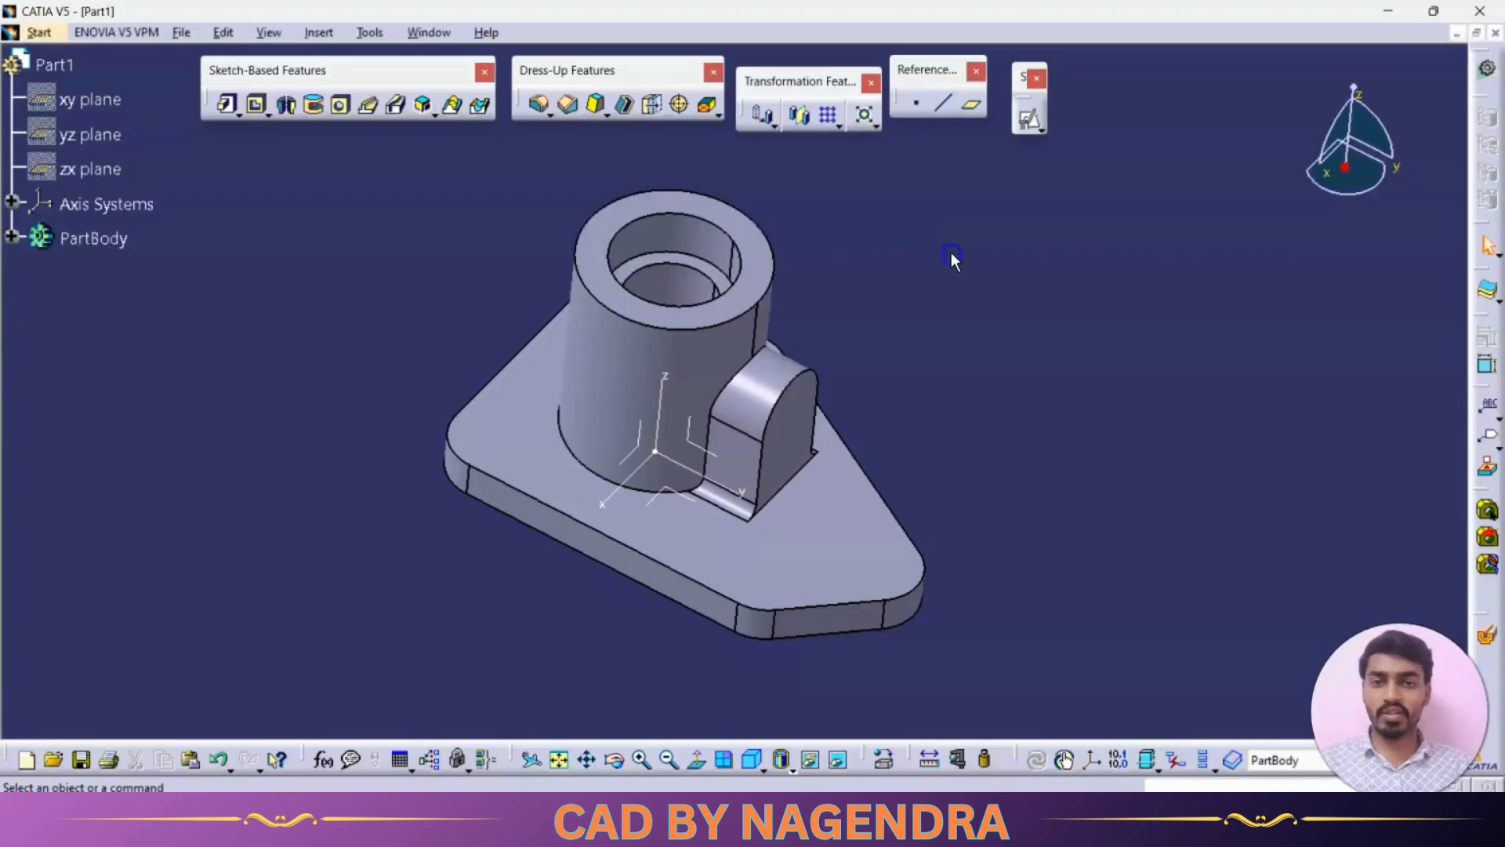
pyautogui.click(340, 105)
pyautogui.moveTo(816, 377); pyautogui.dragTo(784, 367, button='middle')
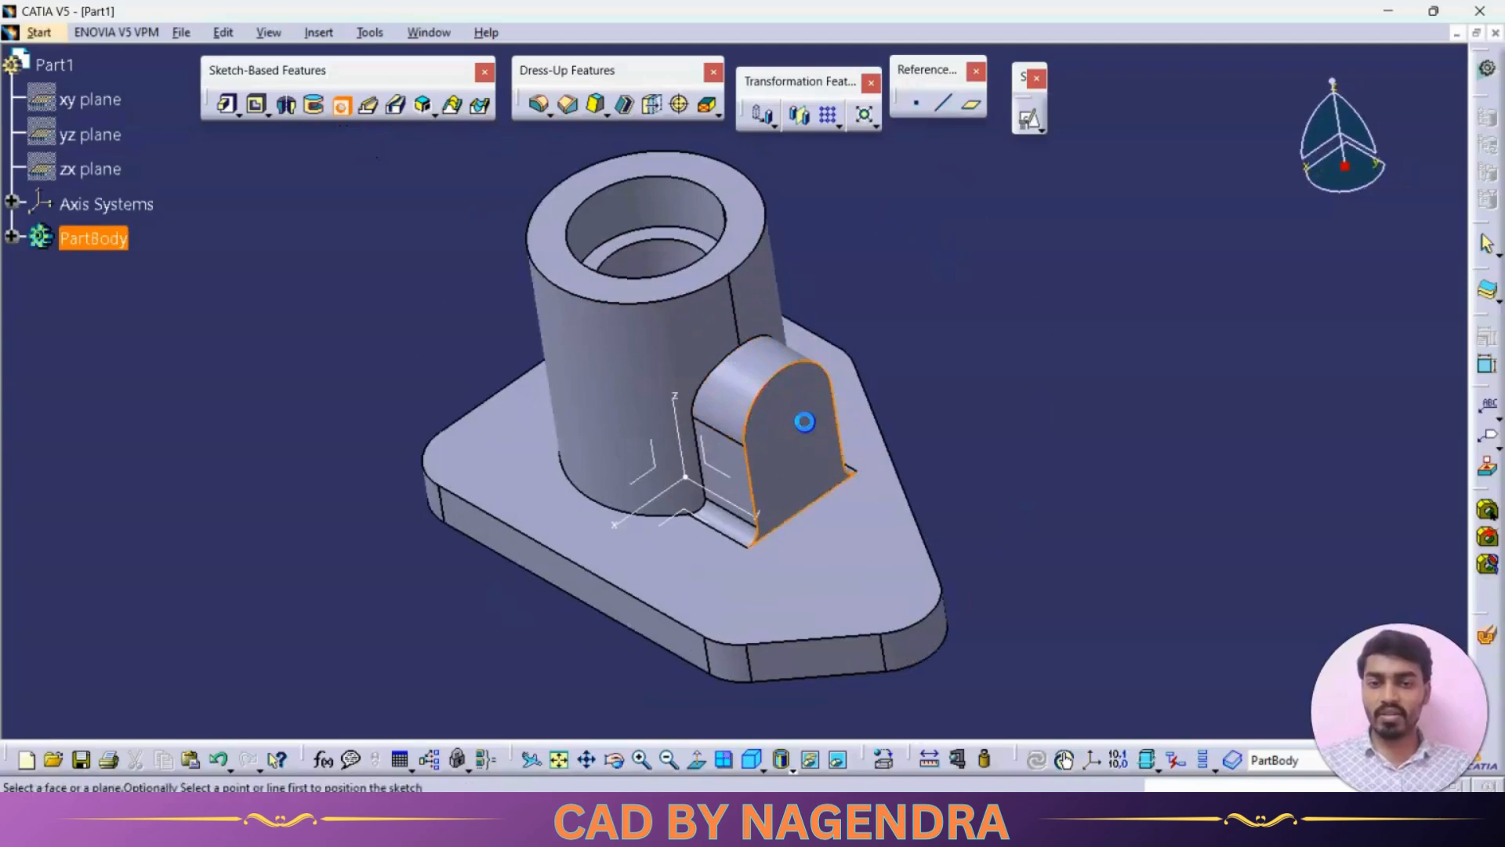
pyautogui.click(806, 422)
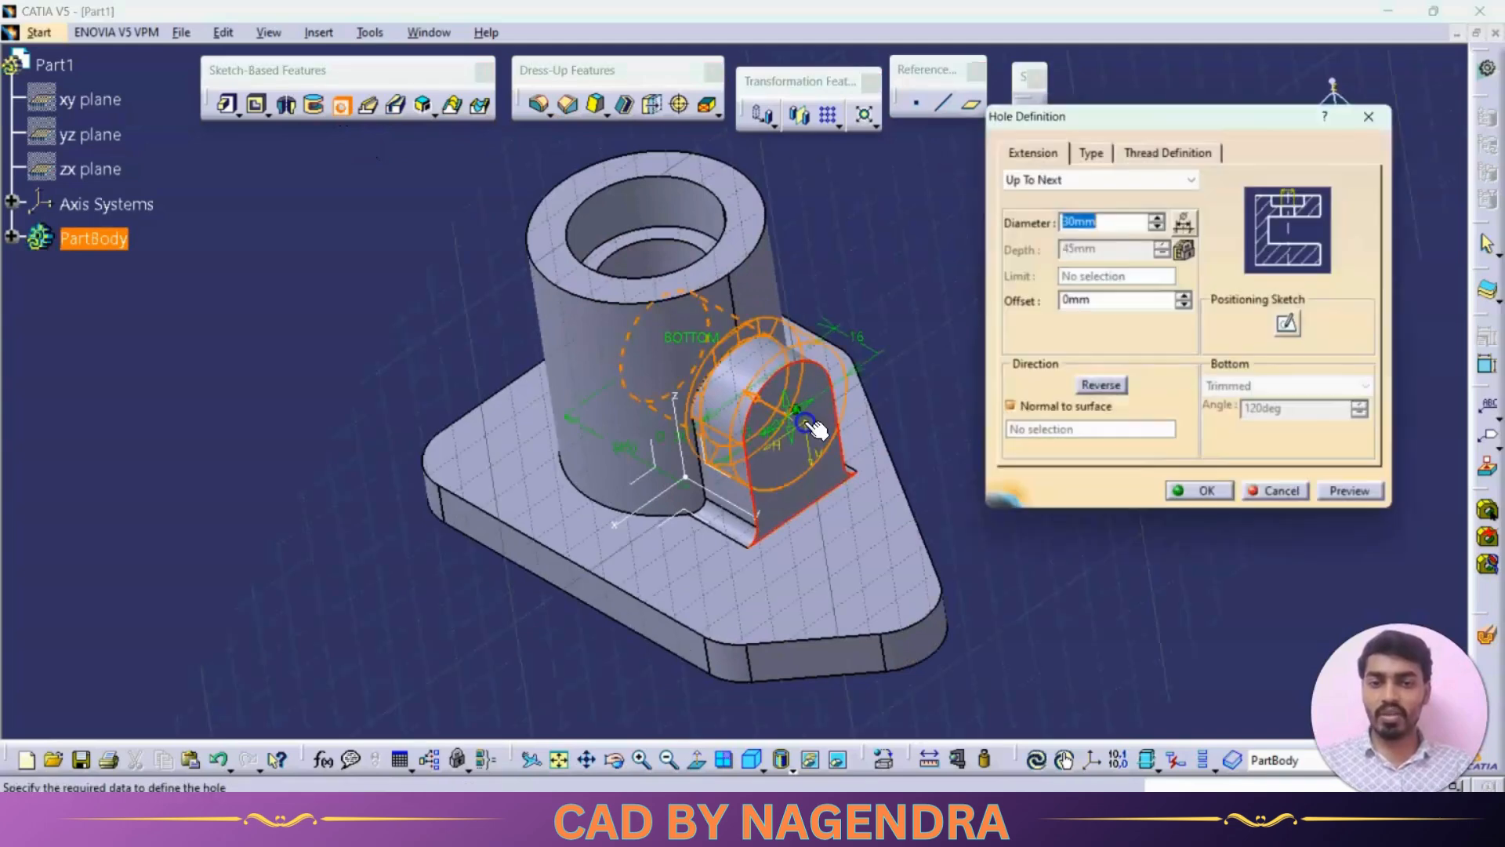
pyautogui.click(1097, 154)
pyautogui.click(1095, 179)
pyautogui.click(1093, 197)
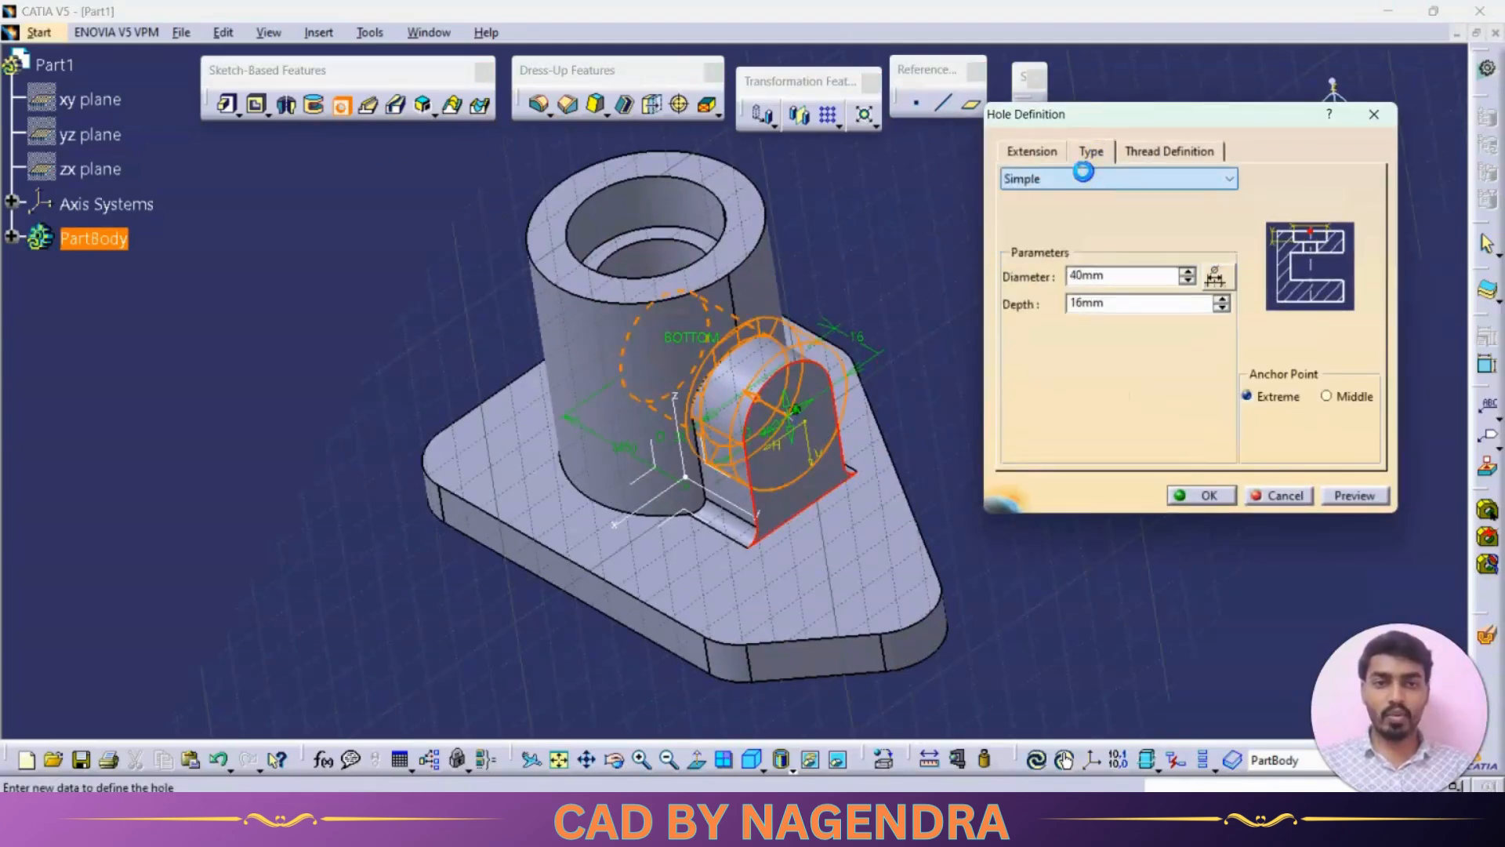
# - Set the arched boss's hole to a 16 mm diameter with Up To Next extension, and create it
pyautogui.click(1031, 151)
pyautogui.click(1101, 221)
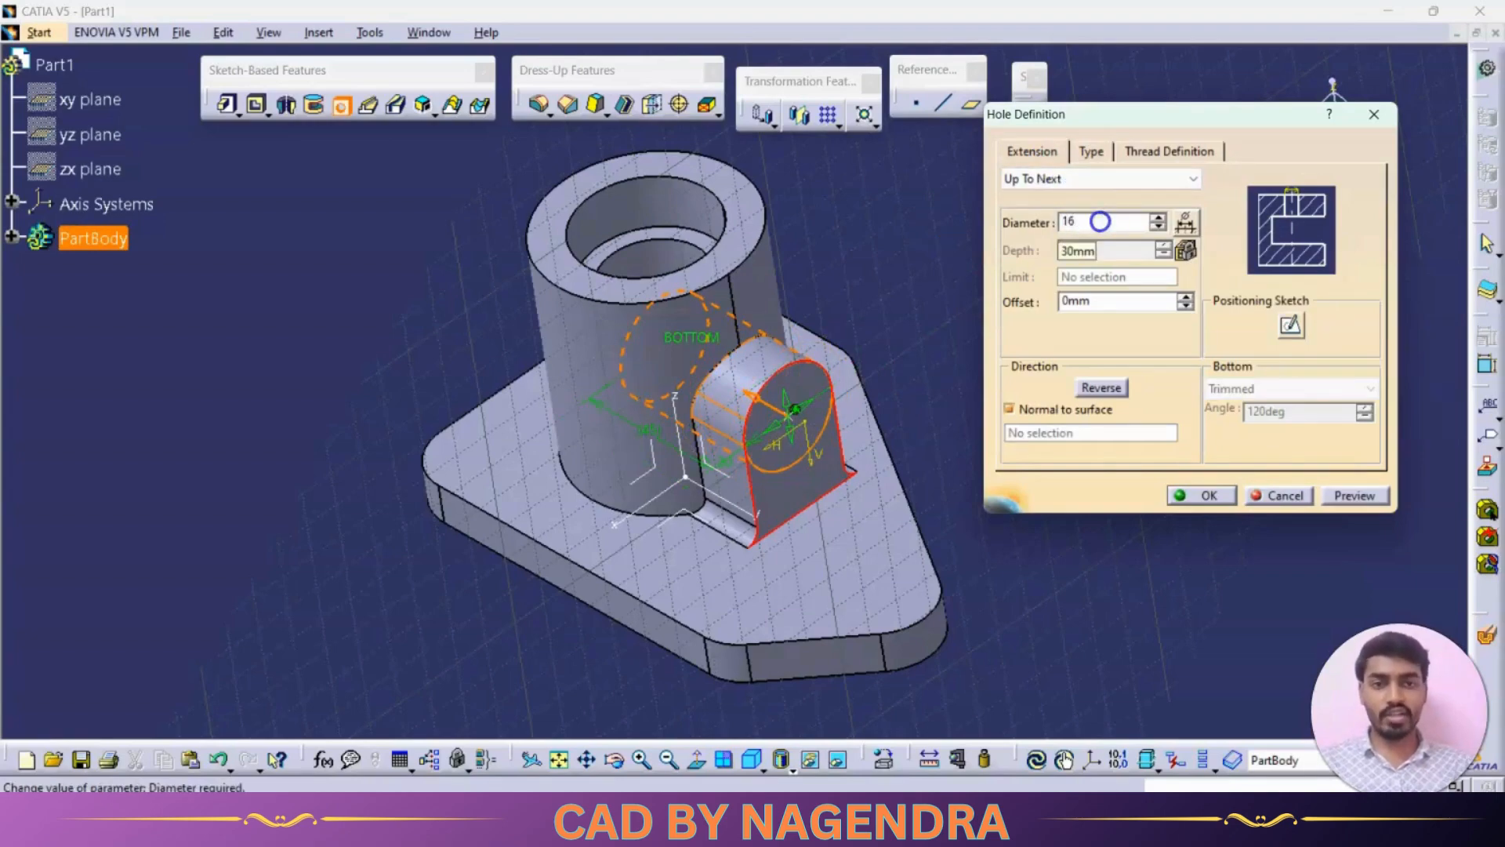
pyautogui.click(1347, 496)
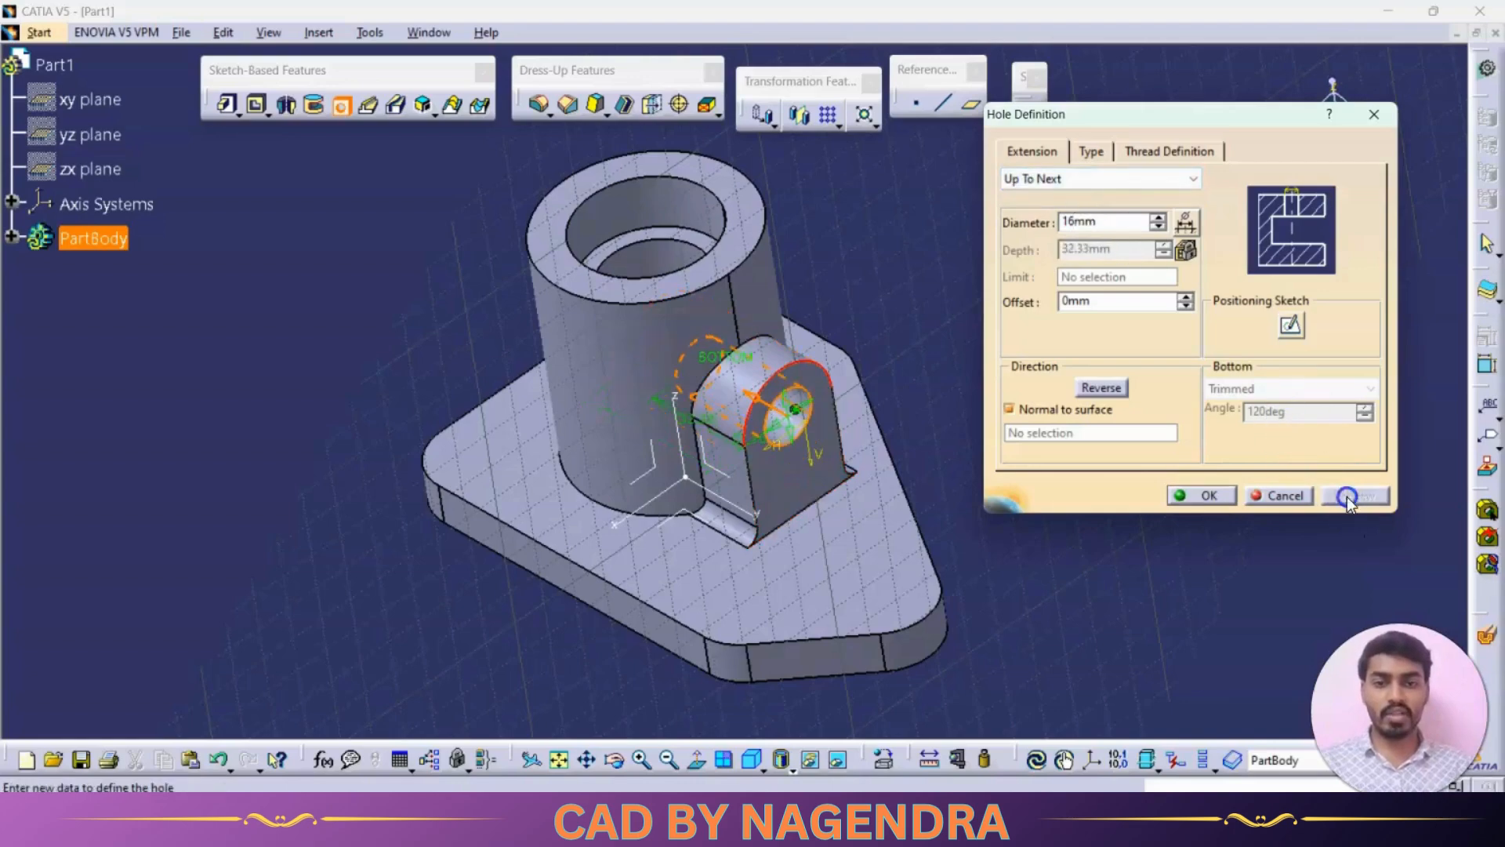
pyautogui.click(1217, 497)
pyautogui.moveTo(530, 397)
pyautogui.mouseDown(button='middle')
pyautogui.moveTo(766, 555)
pyautogui.moveTo(830, 625)
pyautogui.moveTo(904, 632)
pyautogui.moveTo(514, 361)
pyautogui.moveTo(605, 360)
pyautogui.mouseUp(button='middle')
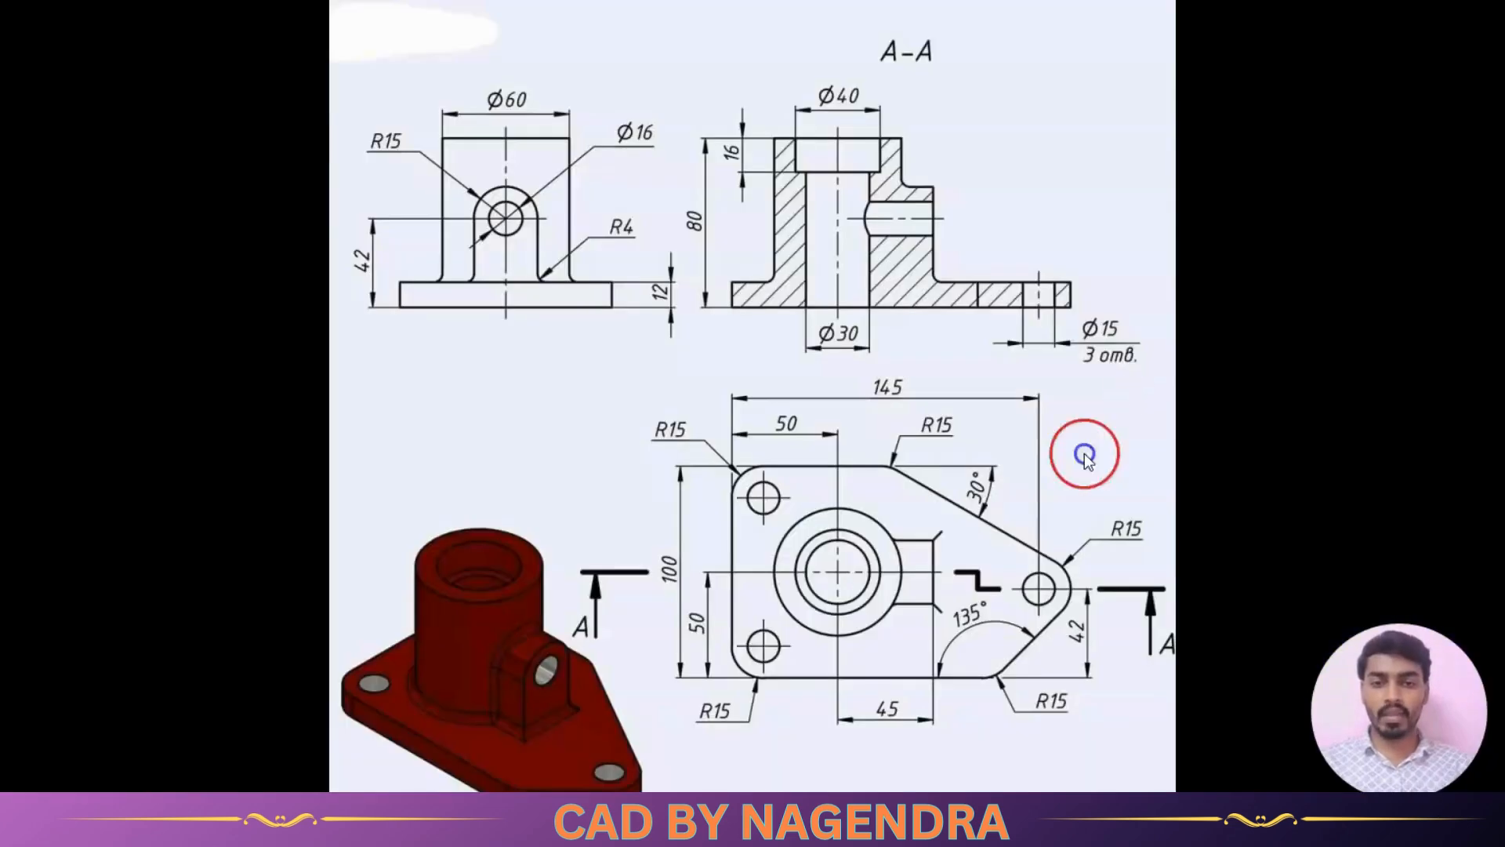
# - Create a 15 mm diameter Up To Next hole on the base plate's top face, concentric with its rounded narrow end
pyautogui.click(1033, 589)
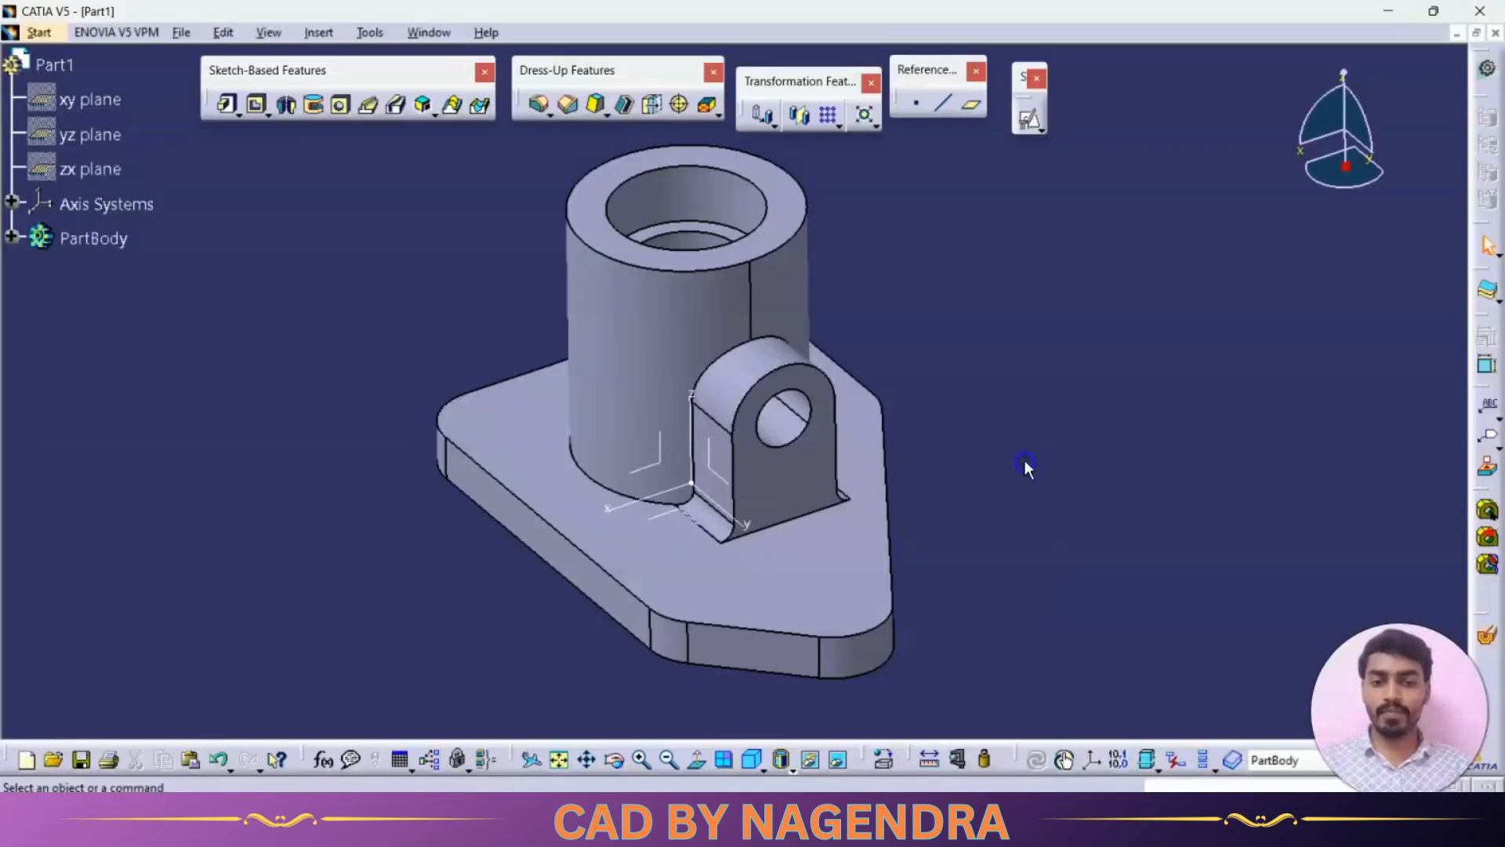
pyautogui.click(837, 357)
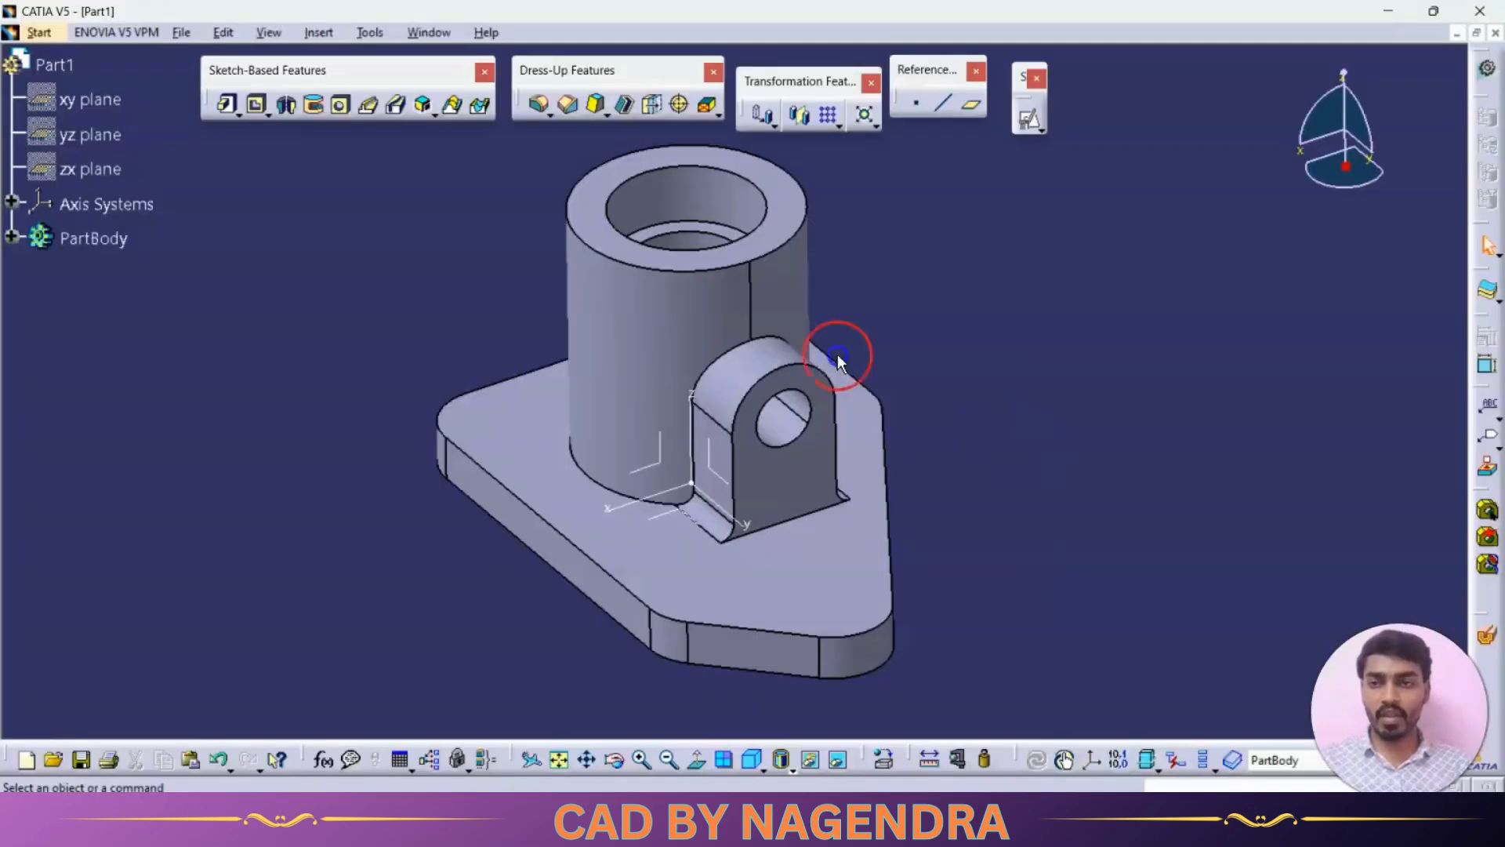
pyautogui.click(338, 112)
pyautogui.moveTo(336, 208); pyautogui.dragTo(465, 309, button='middle')
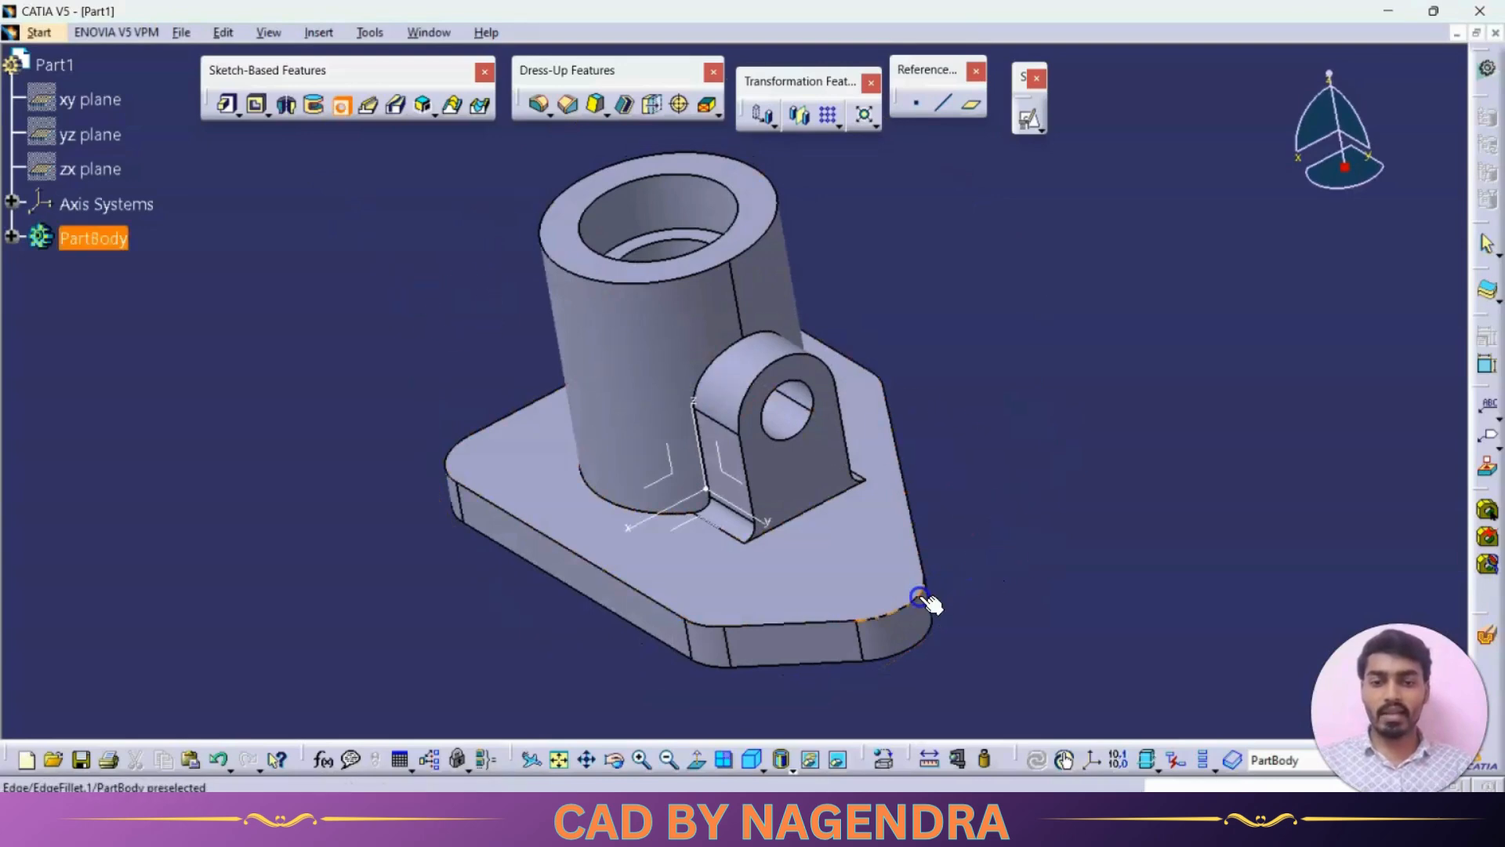
pyautogui.click(886, 581)
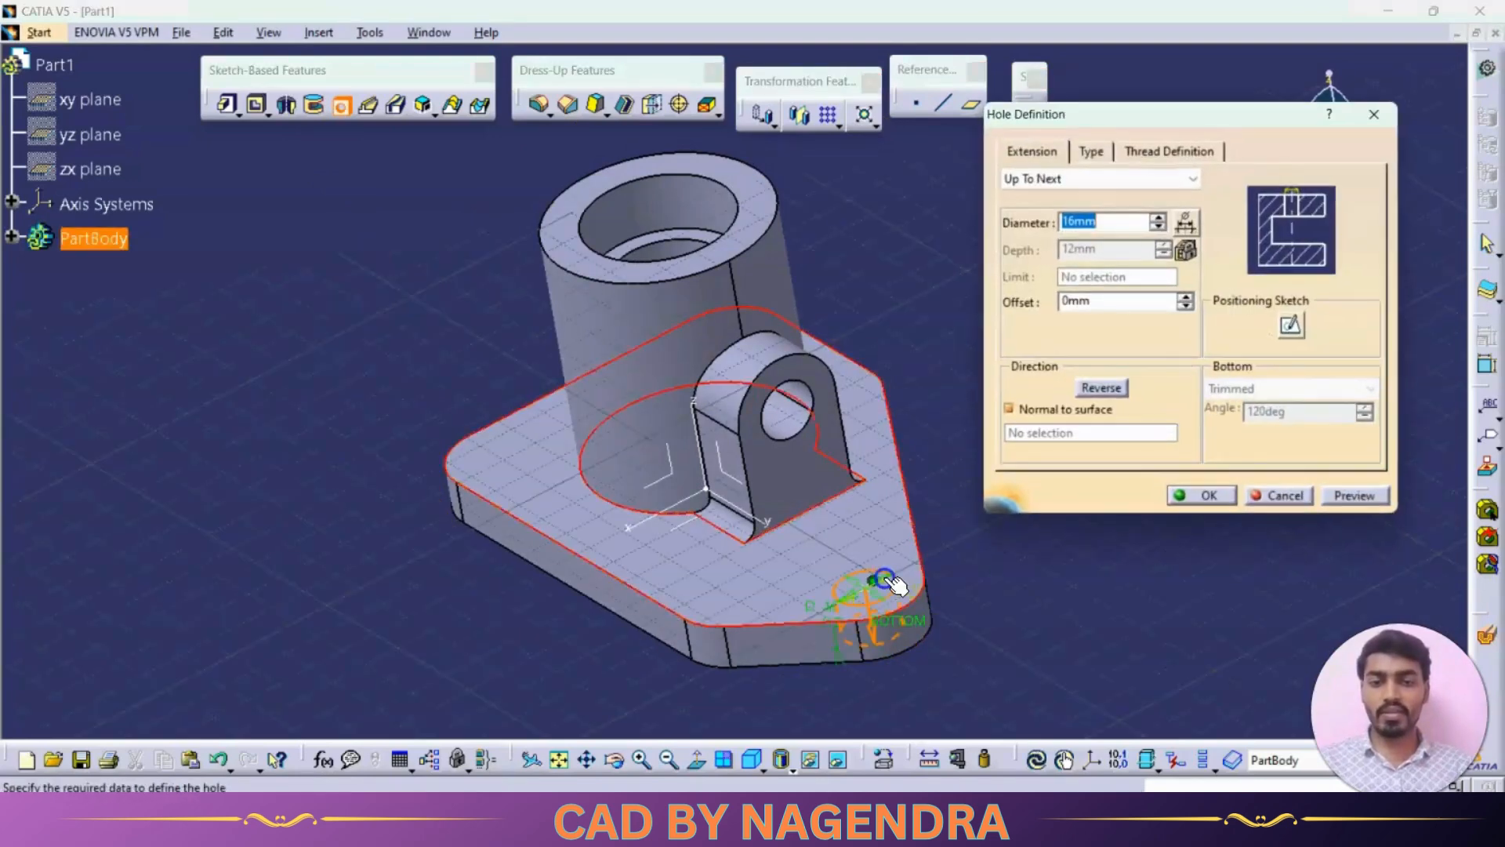
pyautogui.write('15')
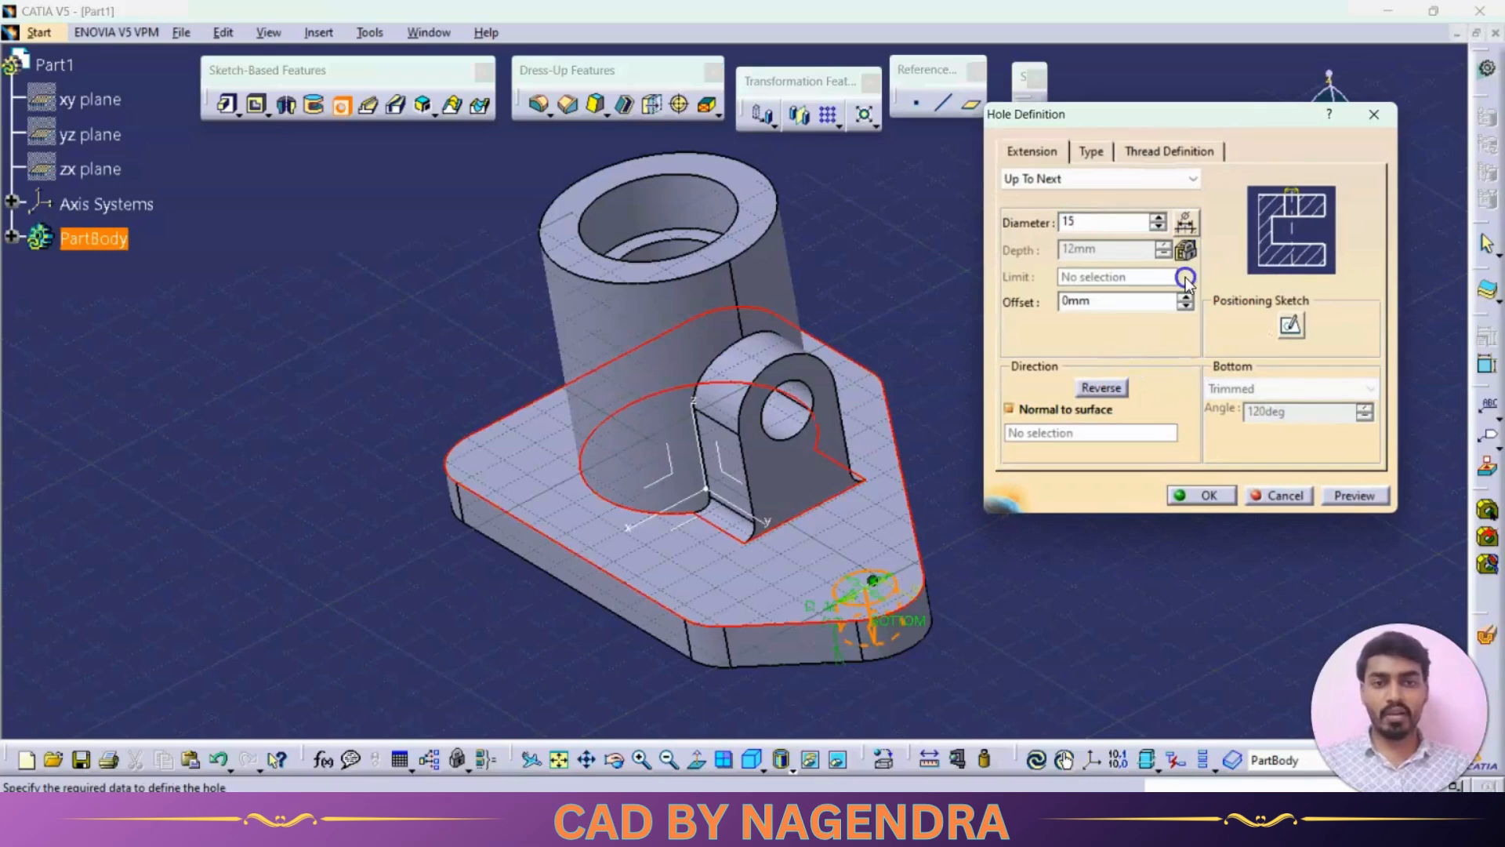
pyautogui.click(1205, 497)
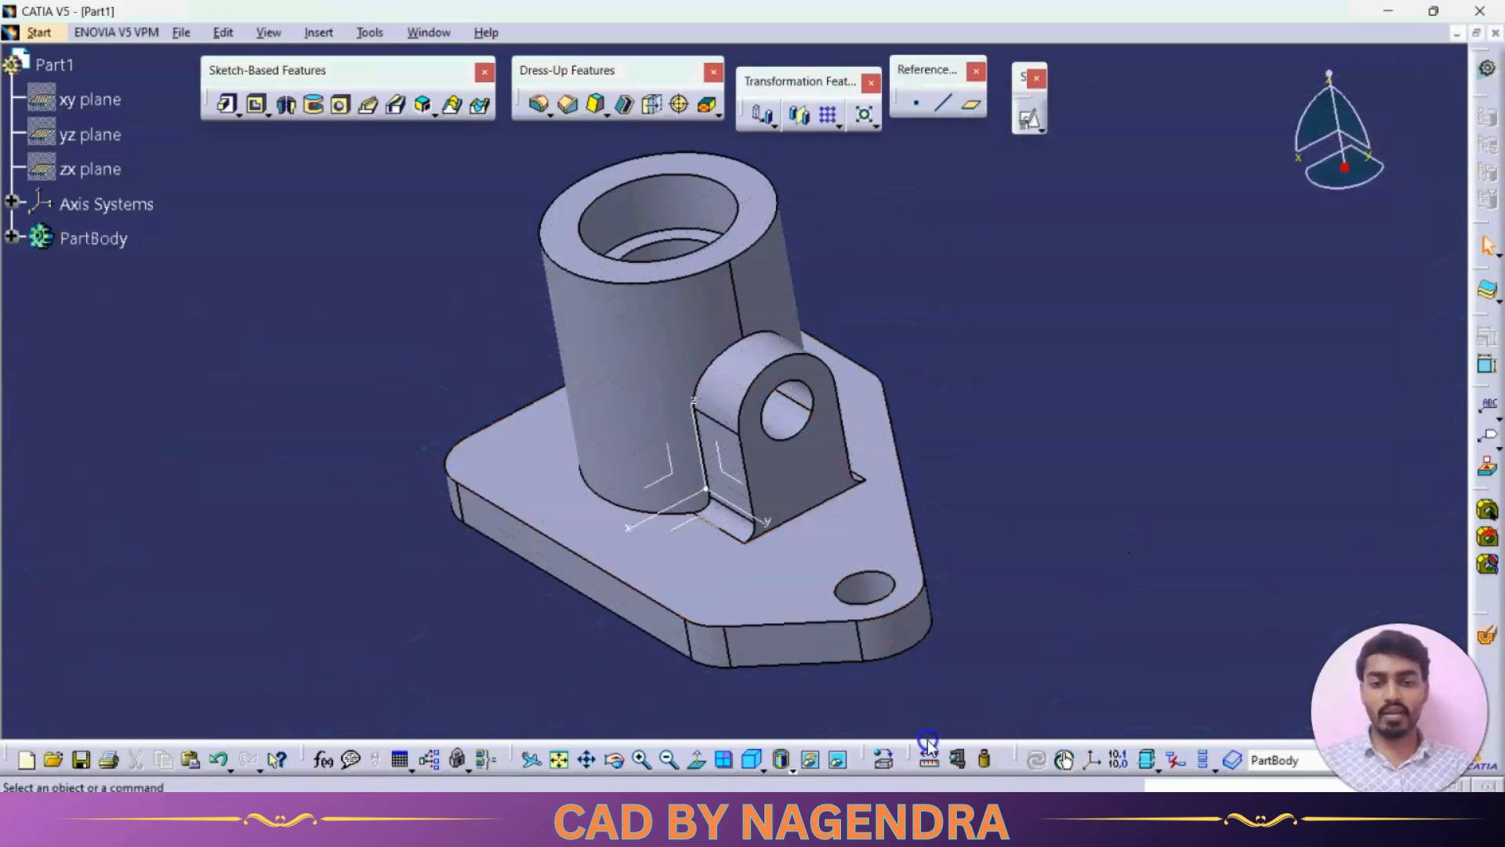
# - Start a positioned sketch on the base plate's top face and place a point near one rounded corner of the wide end
pyautogui.moveTo(504, 571); pyautogui.dragTo(639, 531, button='middle')
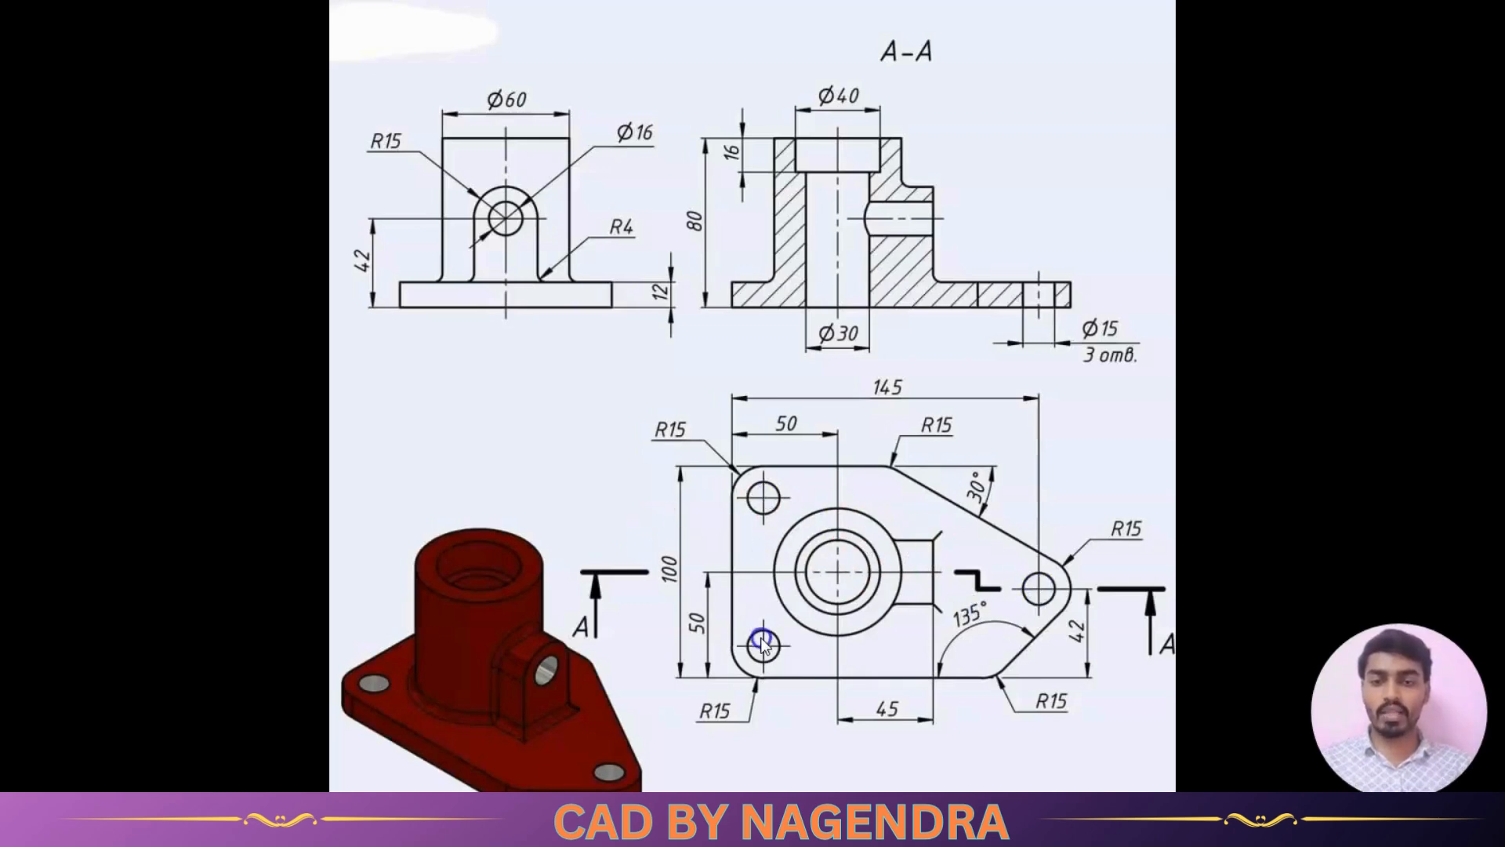
pyautogui.hotkey('alt', 'Tab')
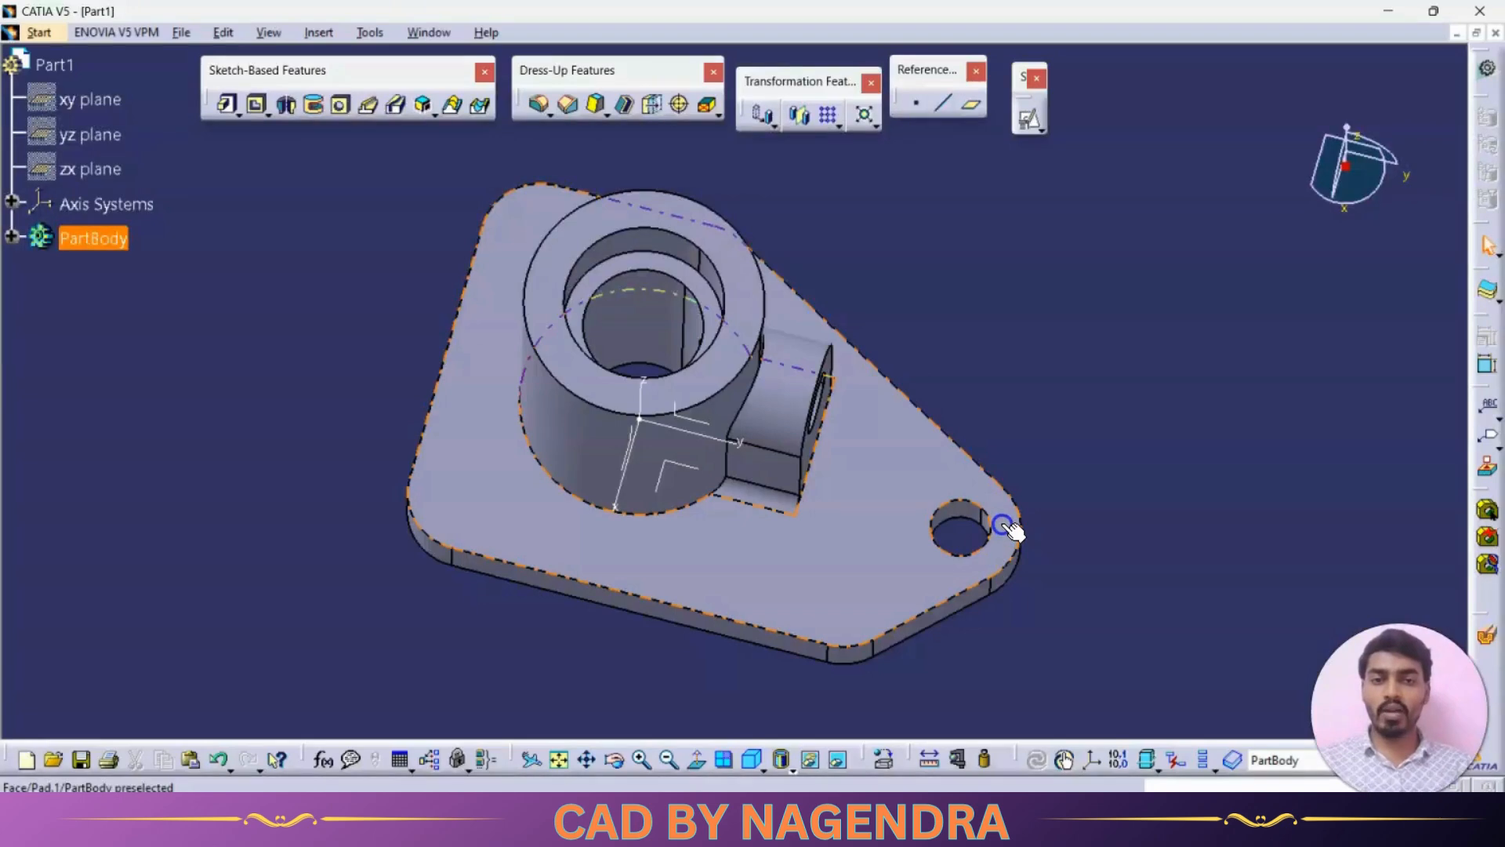
pyautogui.click(841, 125)
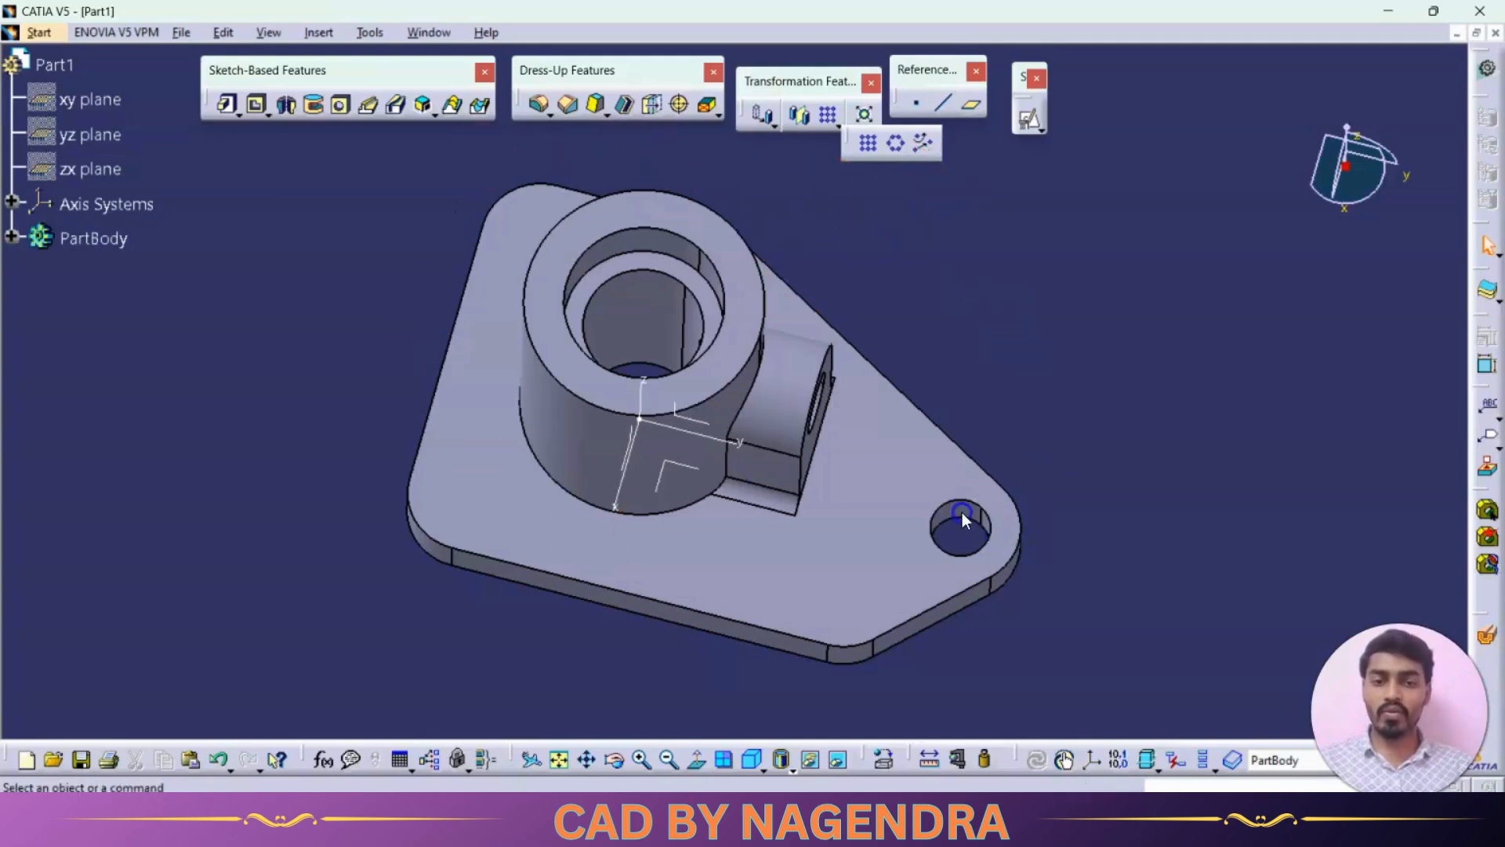
pyautogui.click(837, 139)
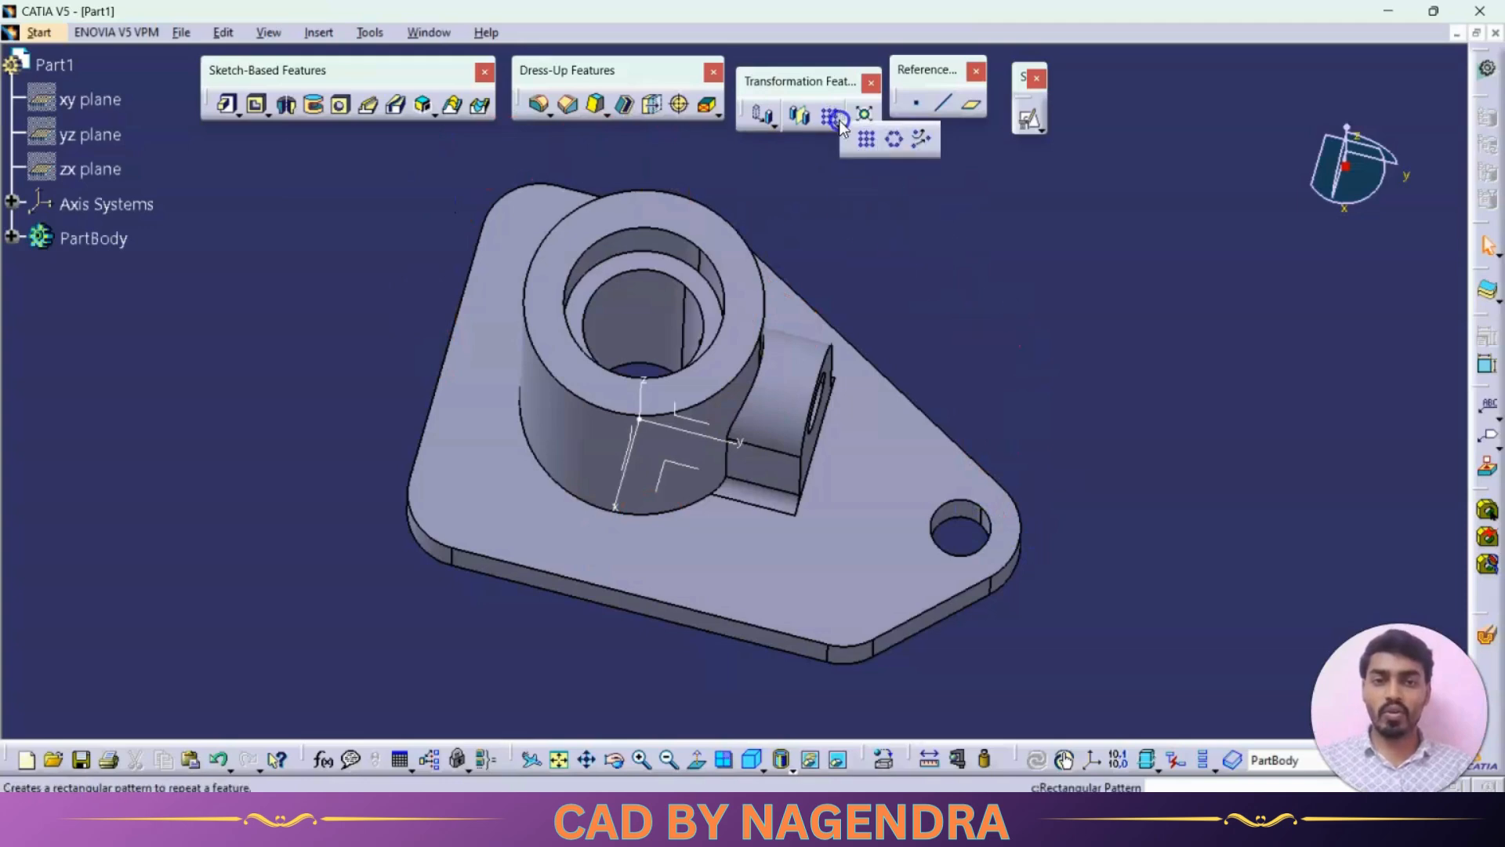
pyautogui.click(1033, 132)
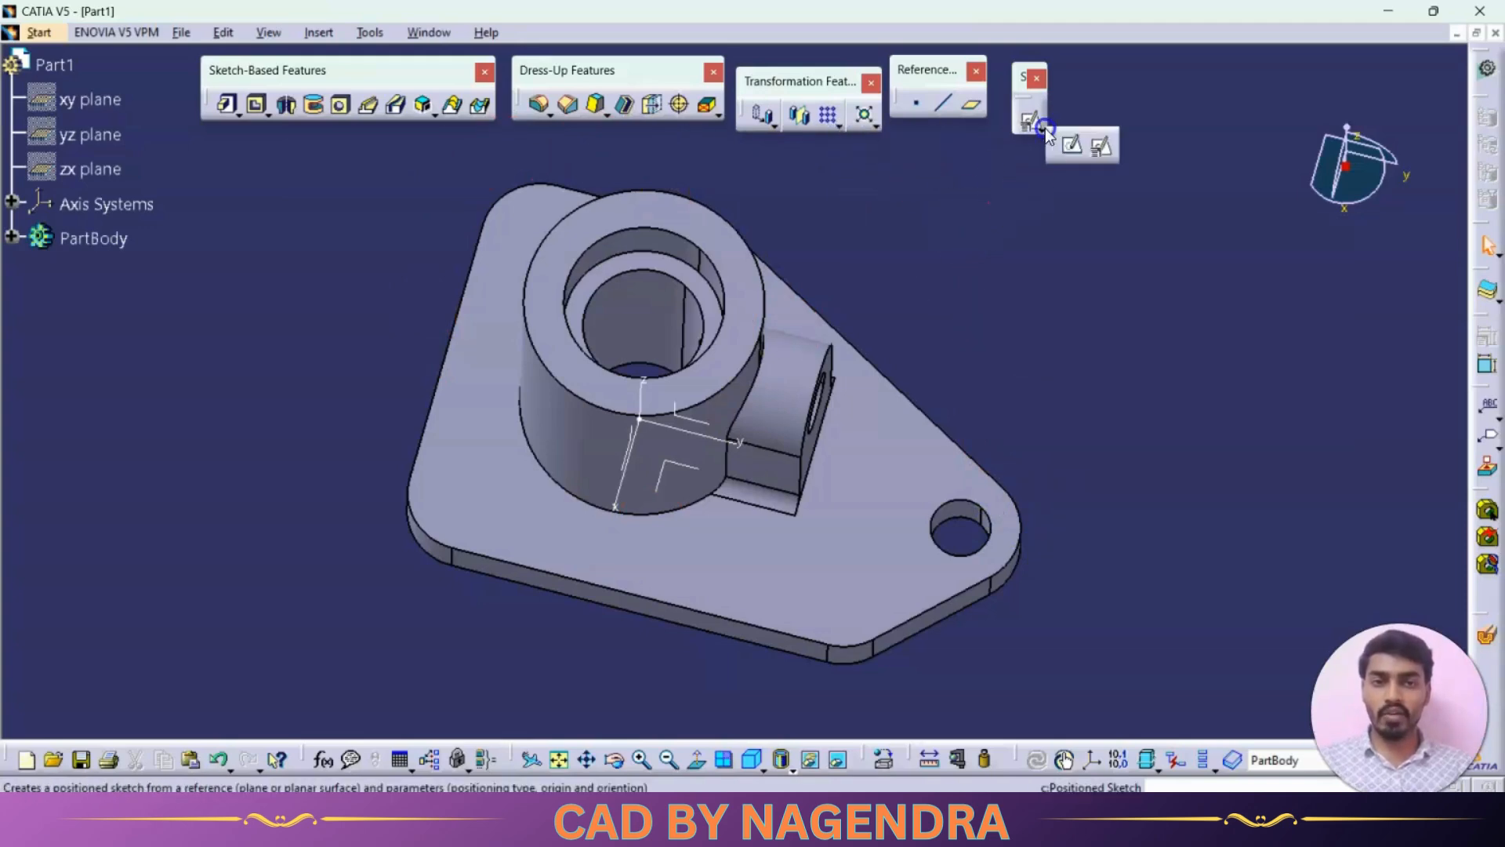
pyautogui.click(492, 444)
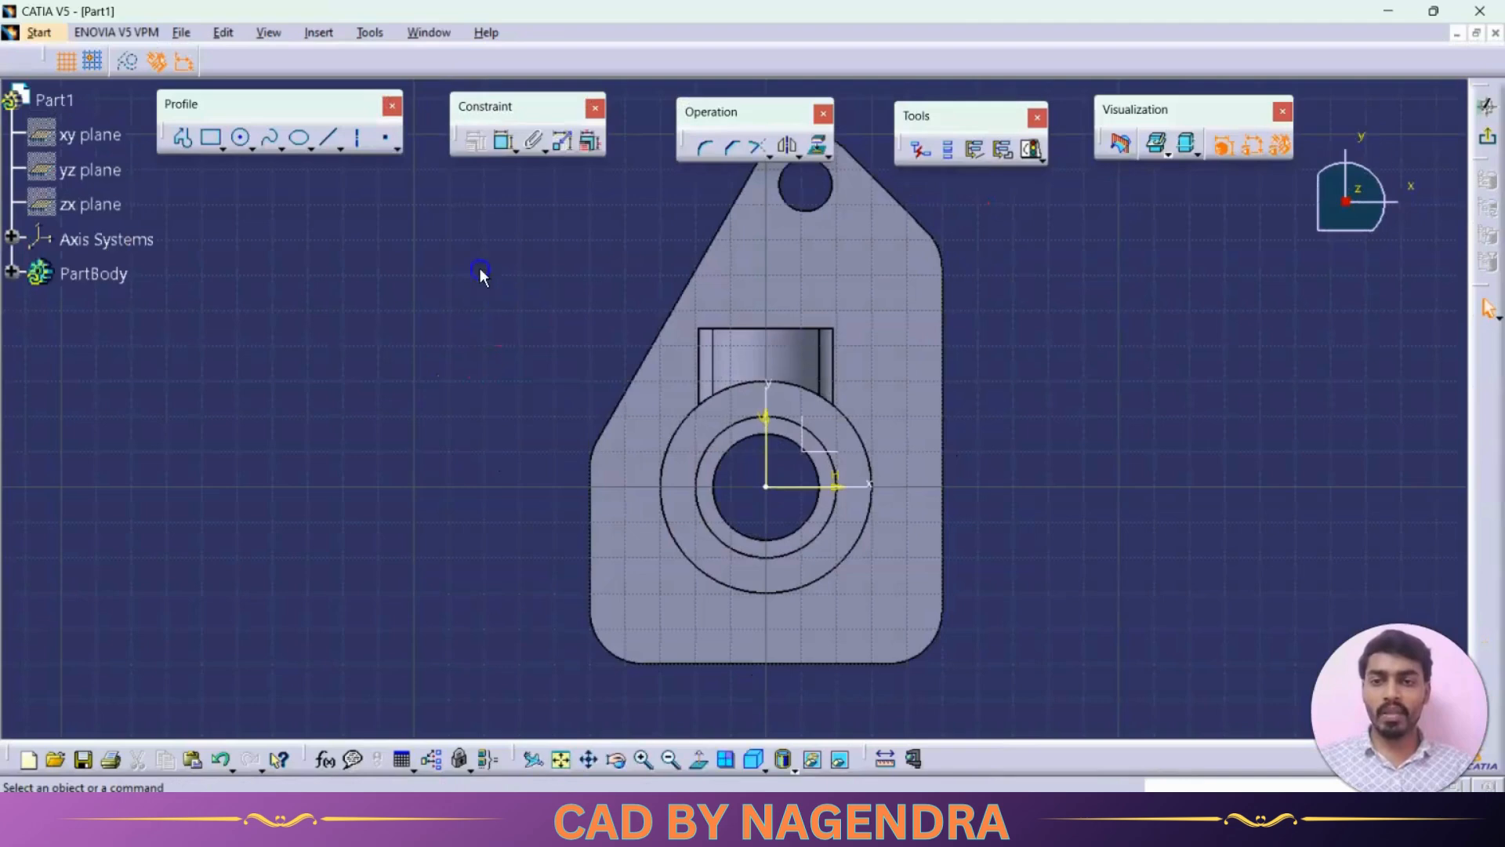
pyautogui.click(386, 139)
pyautogui.click(636, 615)
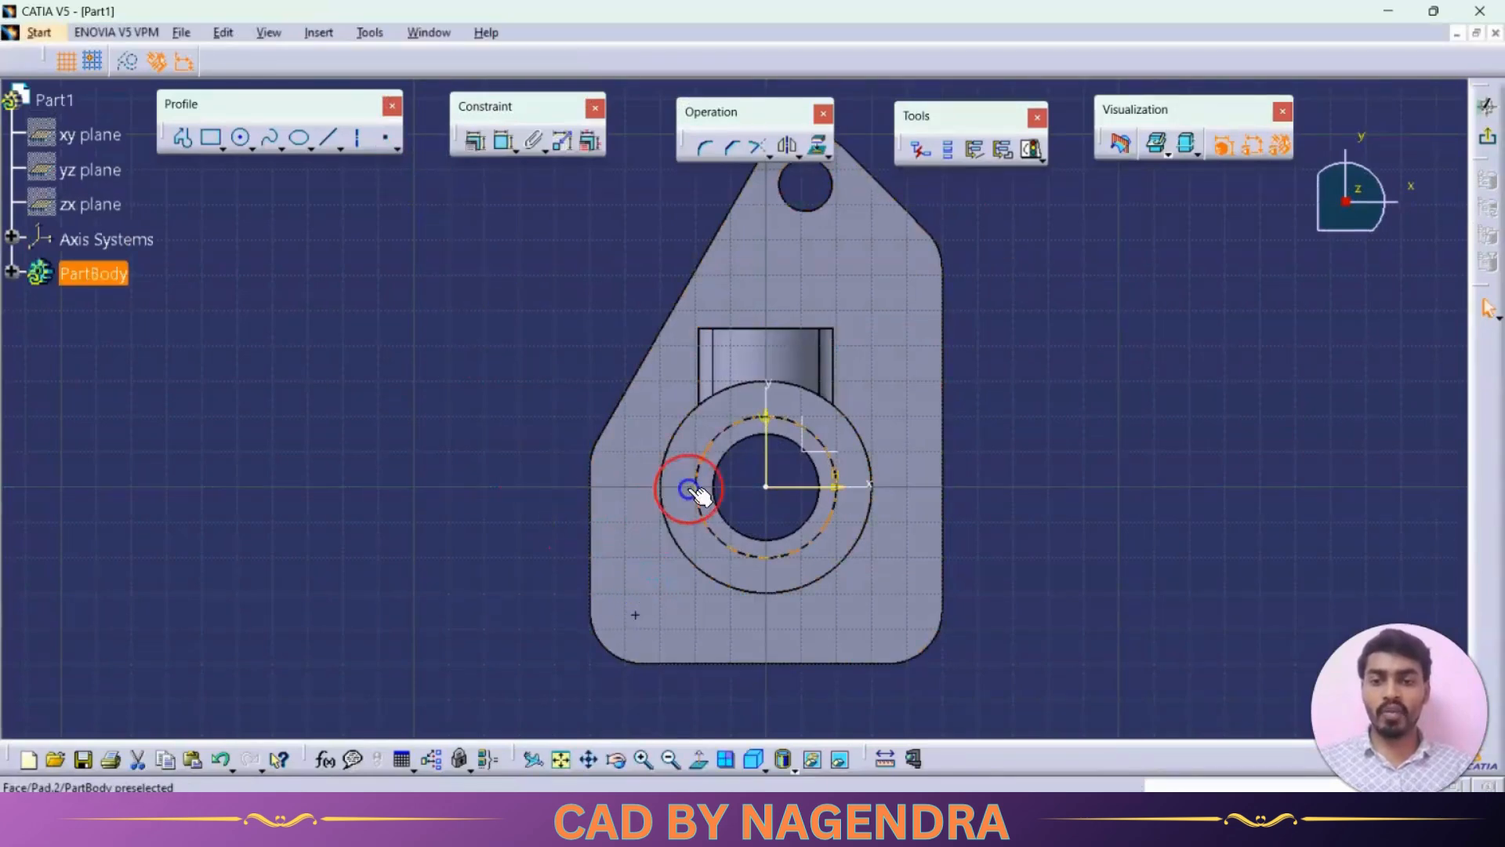
# - Constrain the sketched point to be concentric with the base plate's nearest 15 mm corner arc
pyautogui.click(499, 145)
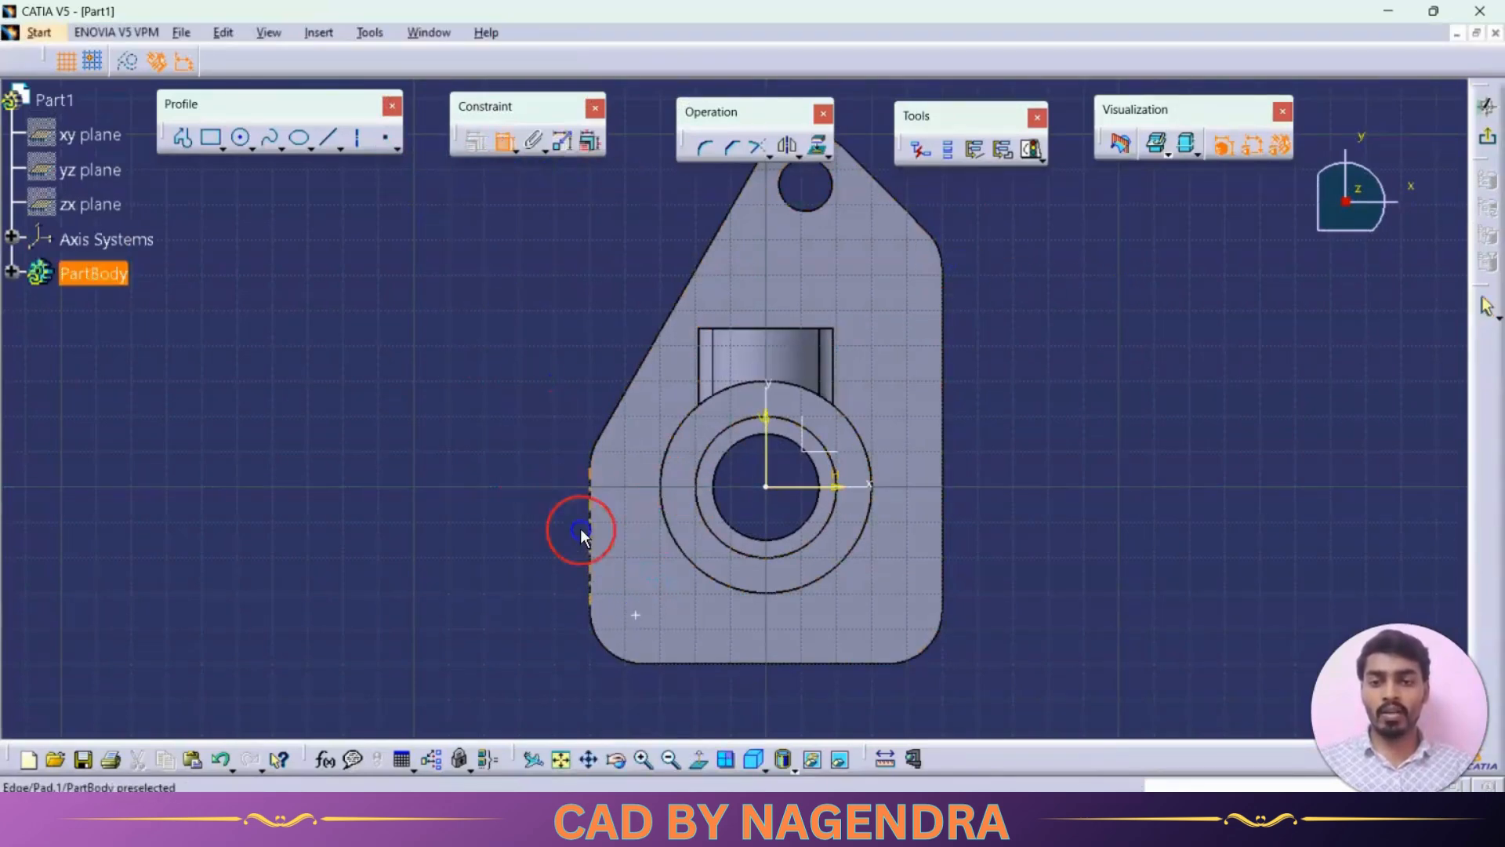
pyautogui.click(636, 615)
pyautogui.click(610, 645)
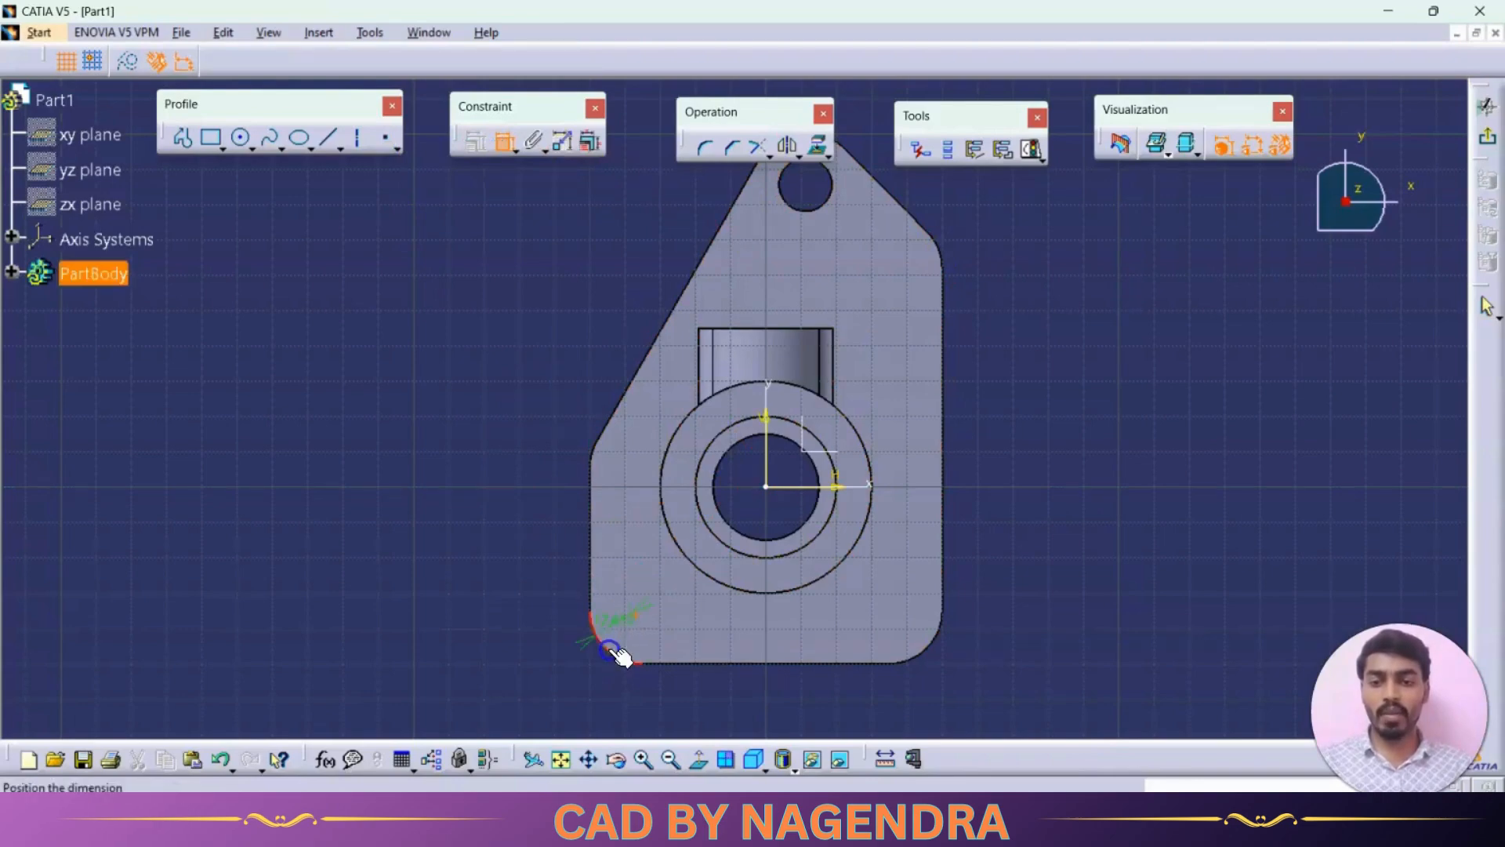
pyautogui.rightClick(508, 578)
pyautogui.click(579, 719)
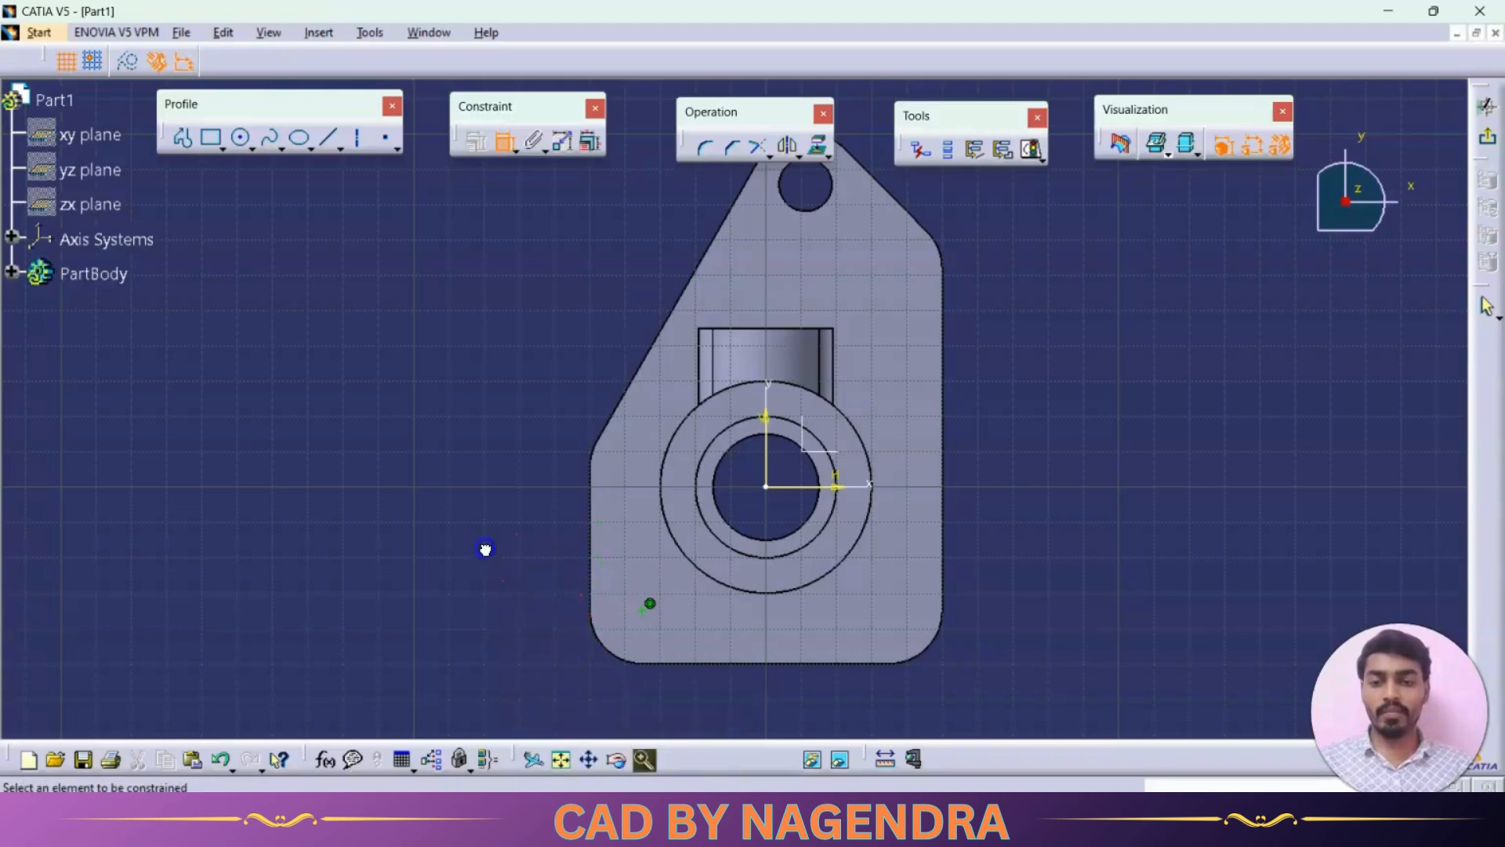
# - Mirror the sketched point about the vertical sketch axis to the opposite wide-end corner, and exit the sketch
pyautogui.click(501, 147)
pyautogui.click(502, 149)
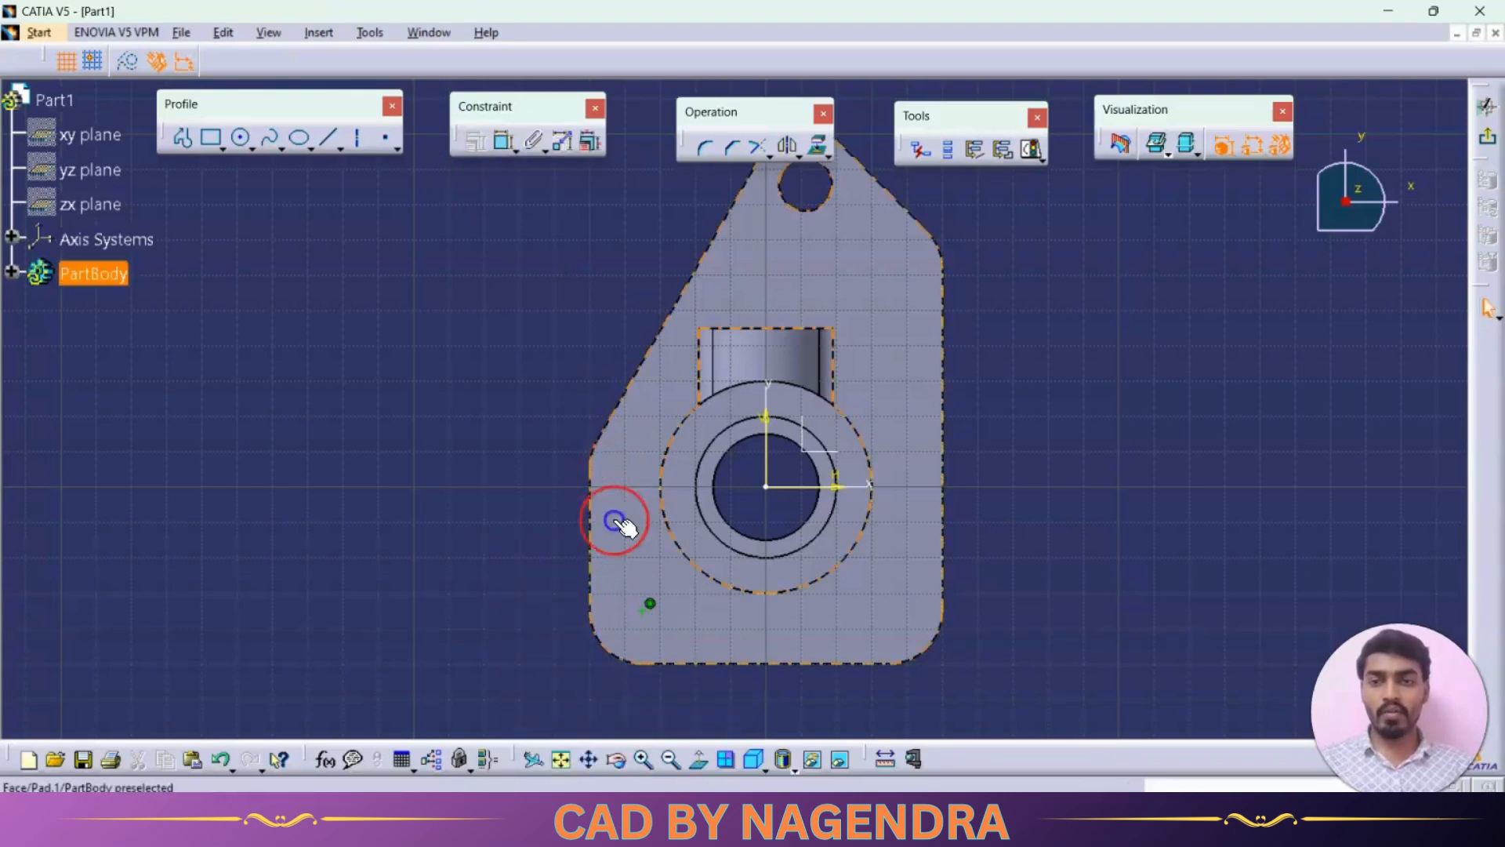
pyautogui.click(642, 610)
pyautogui.click(705, 527)
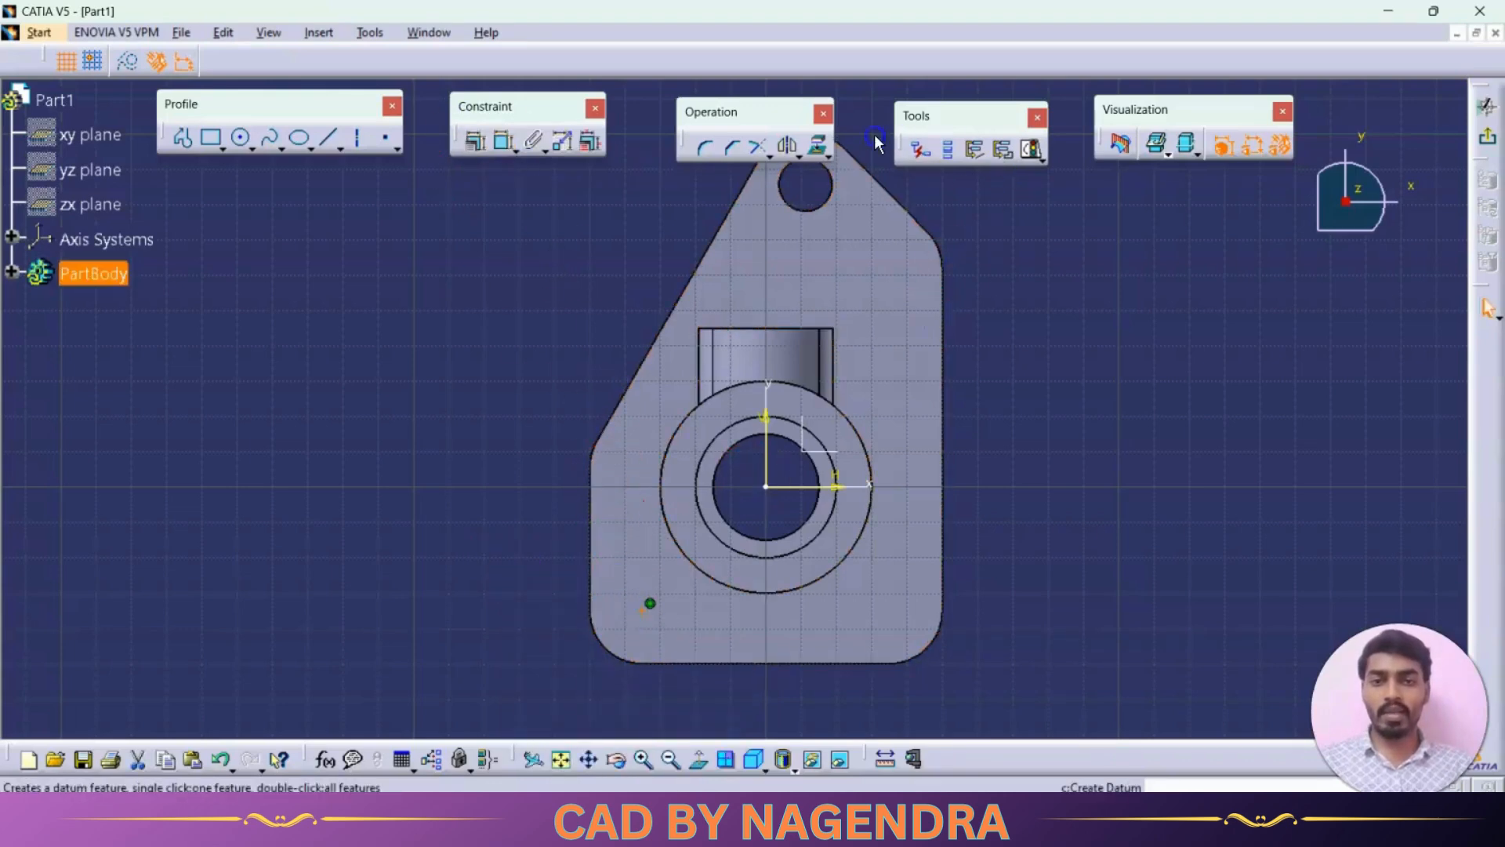
pyautogui.click(788, 147)
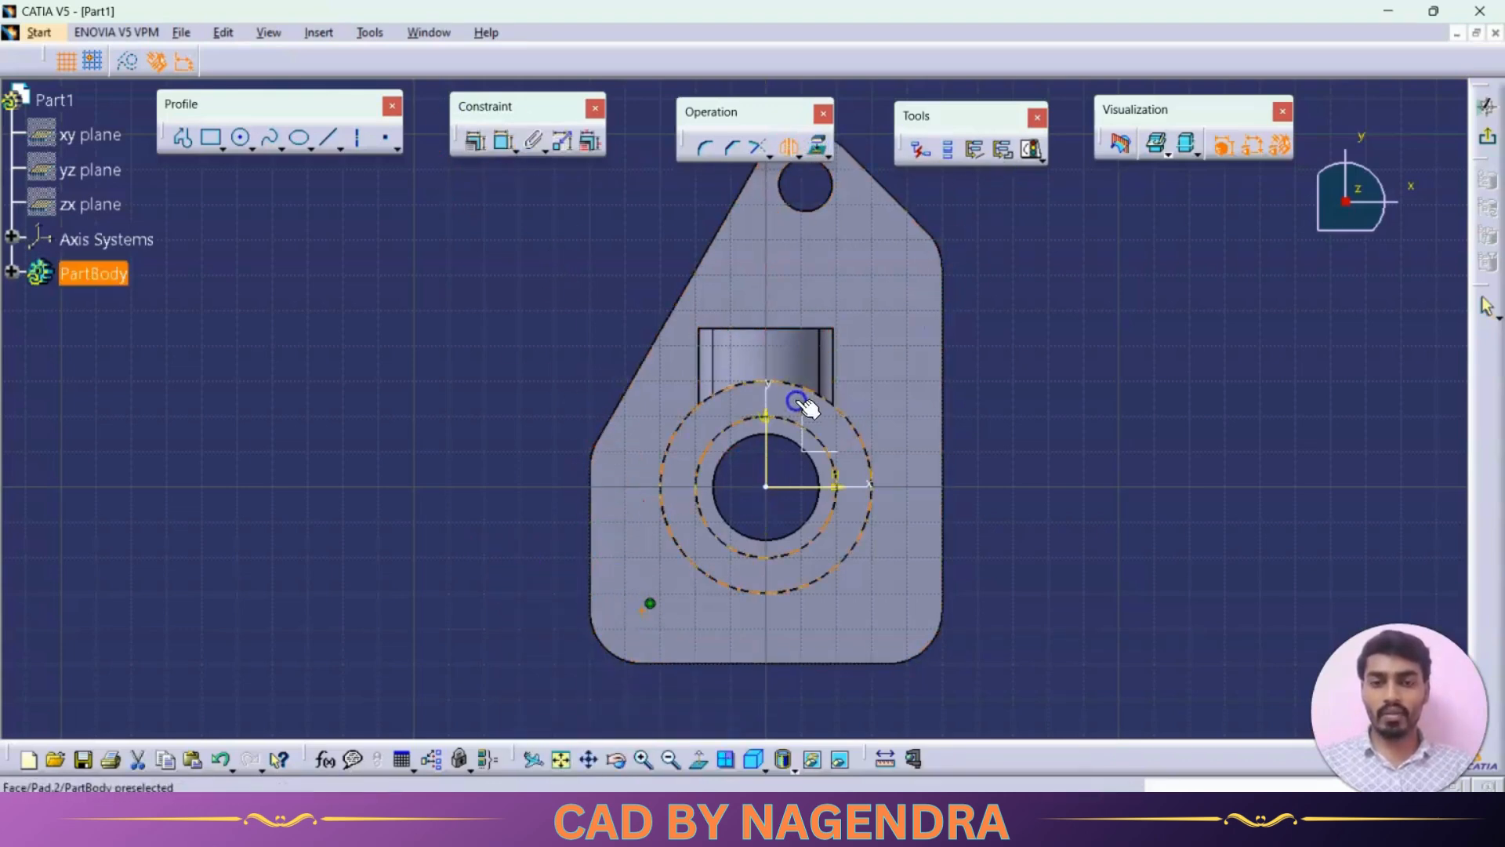
pyautogui.click(766, 453)
pyautogui.click(952, 430)
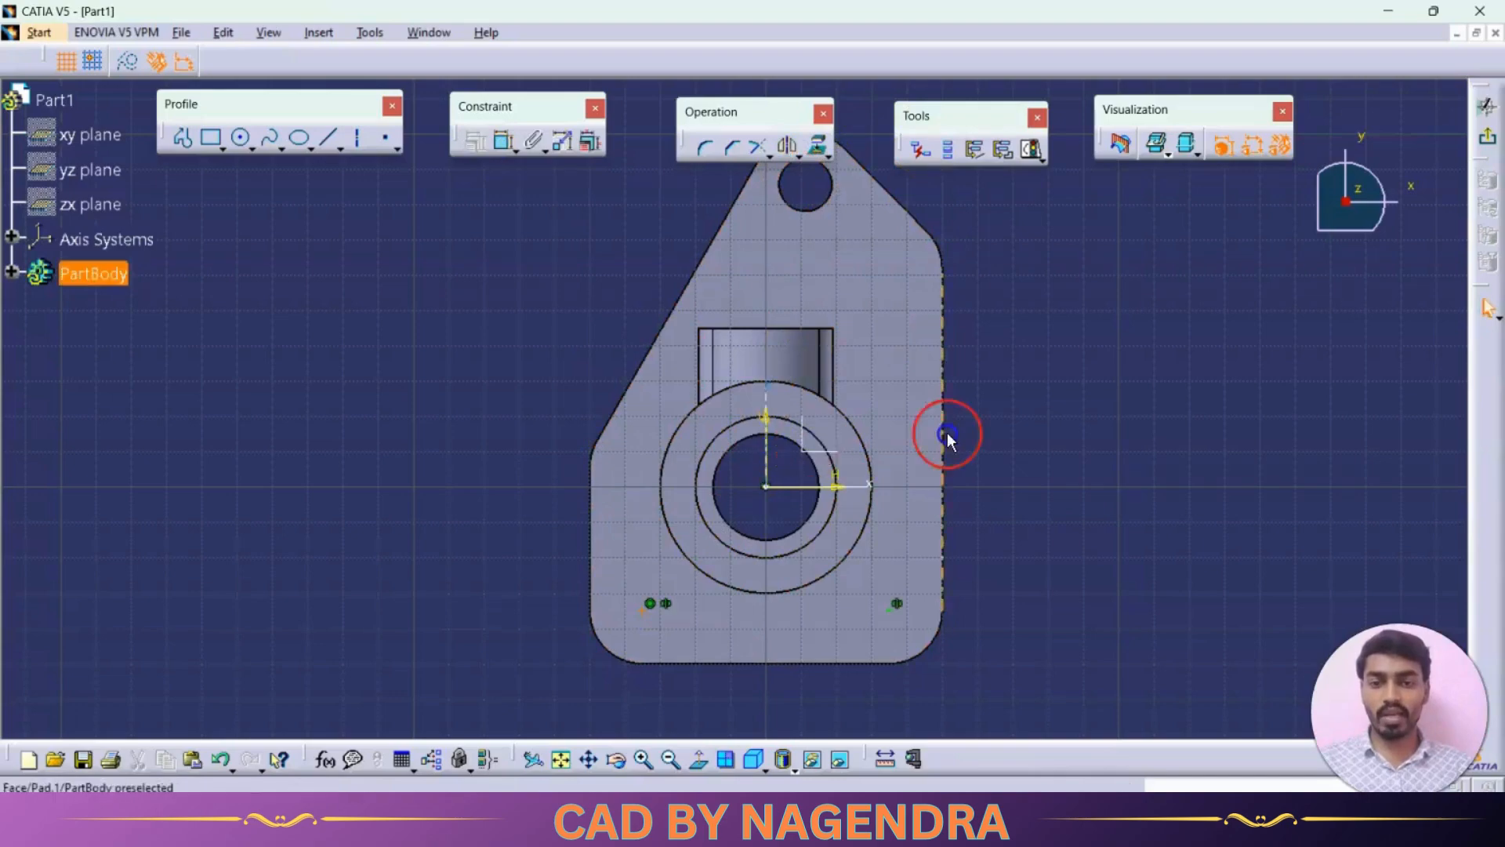
pyautogui.click(1492, 139)
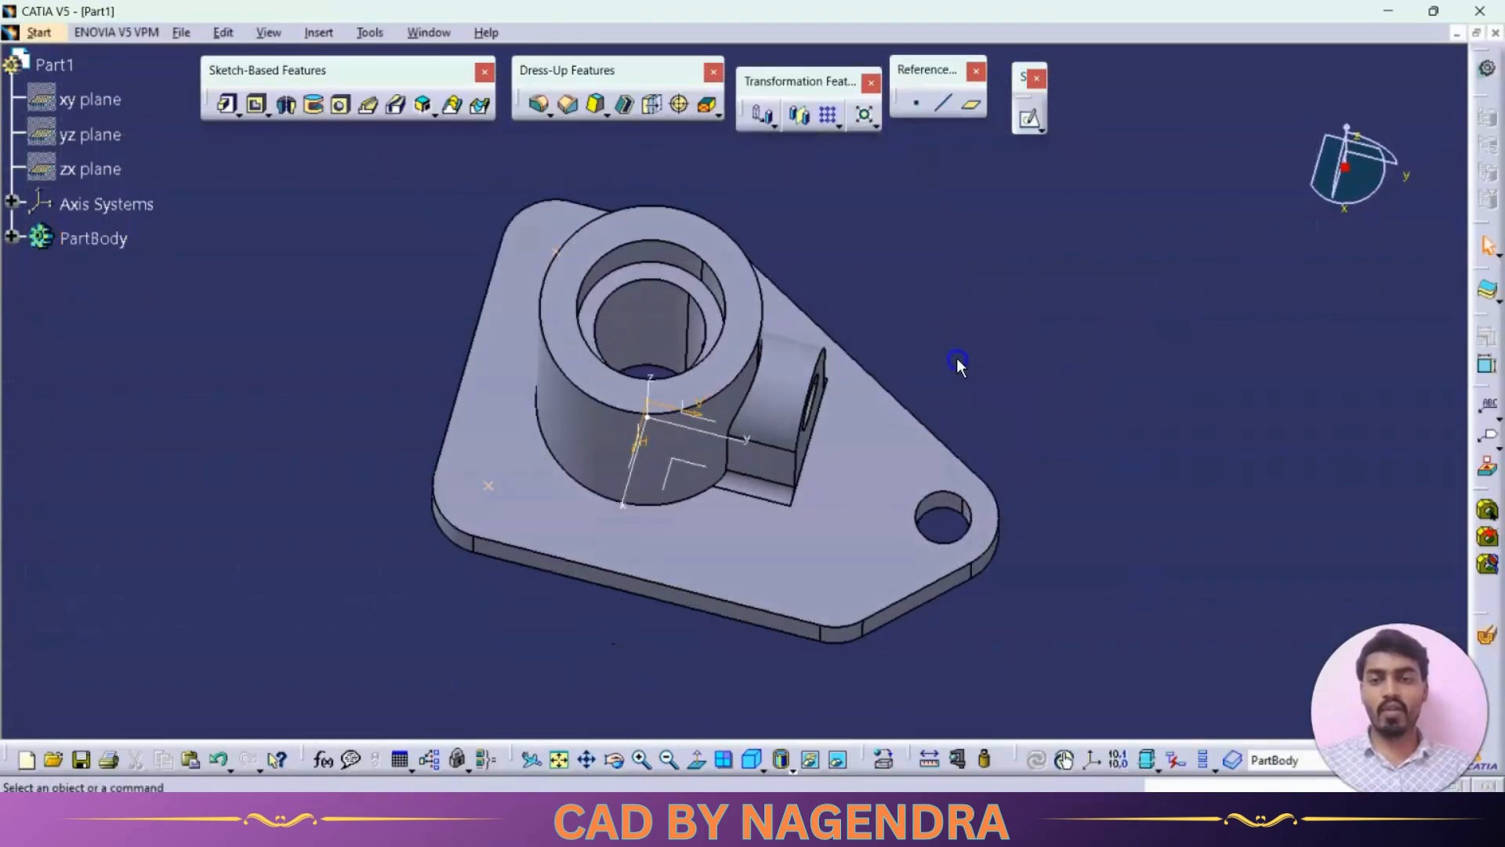
# - Create a user pattern of the base plate's 15 mm hole using the two sketched points as positions, and switch to the isometric view
pyautogui.moveTo(956, 359)
pyautogui.mouseDown(button='middle')
pyautogui.moveTo(963, 240)
pyautogui.moveTo(932, 259)
pyautogui.mouseUp(button='middle')
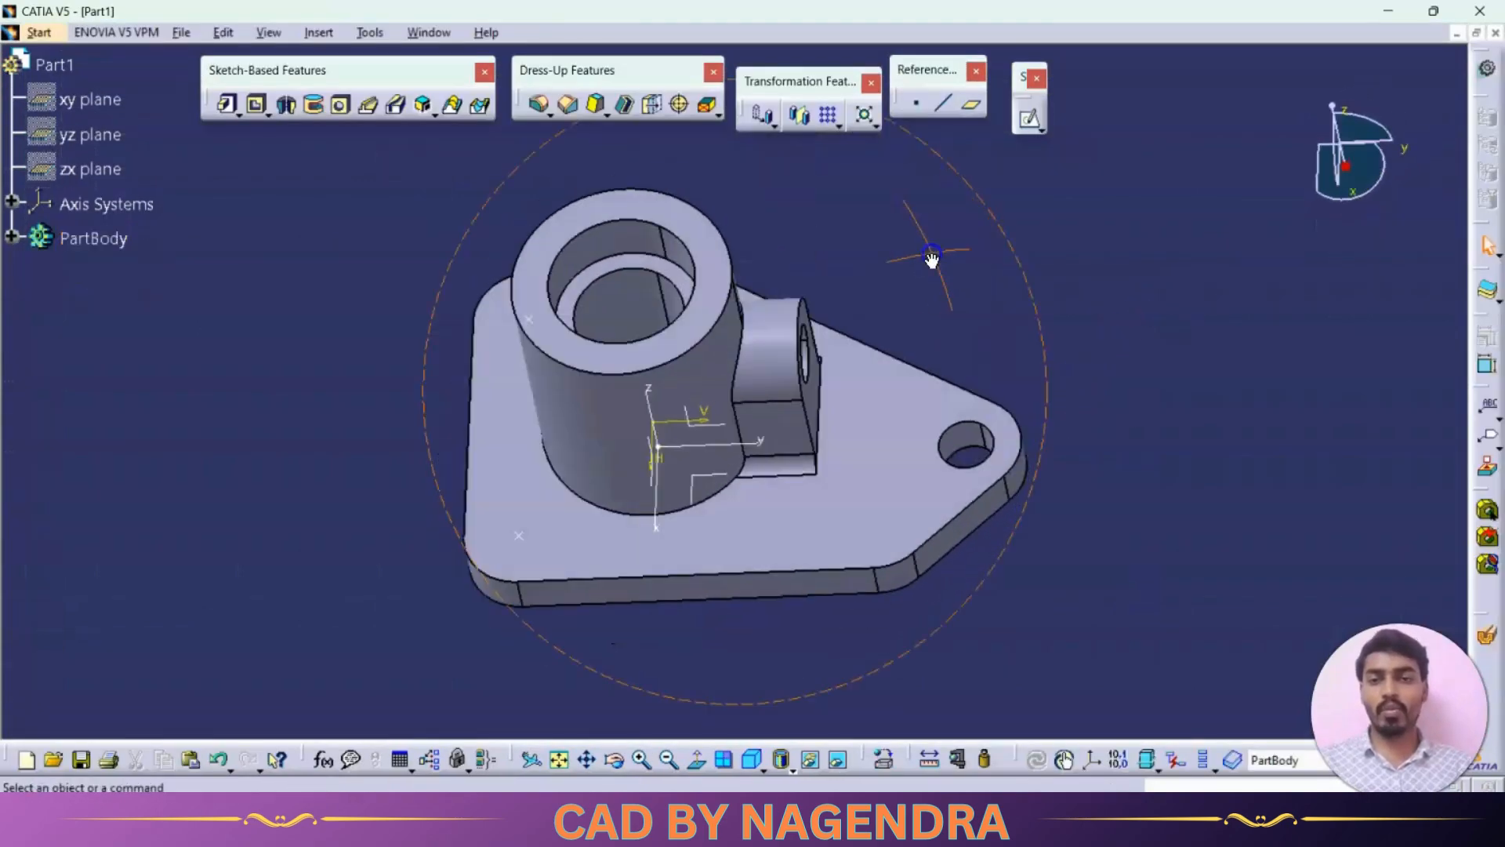
pyautogui.click(838, 125)
pyautogui.click(919, 147)
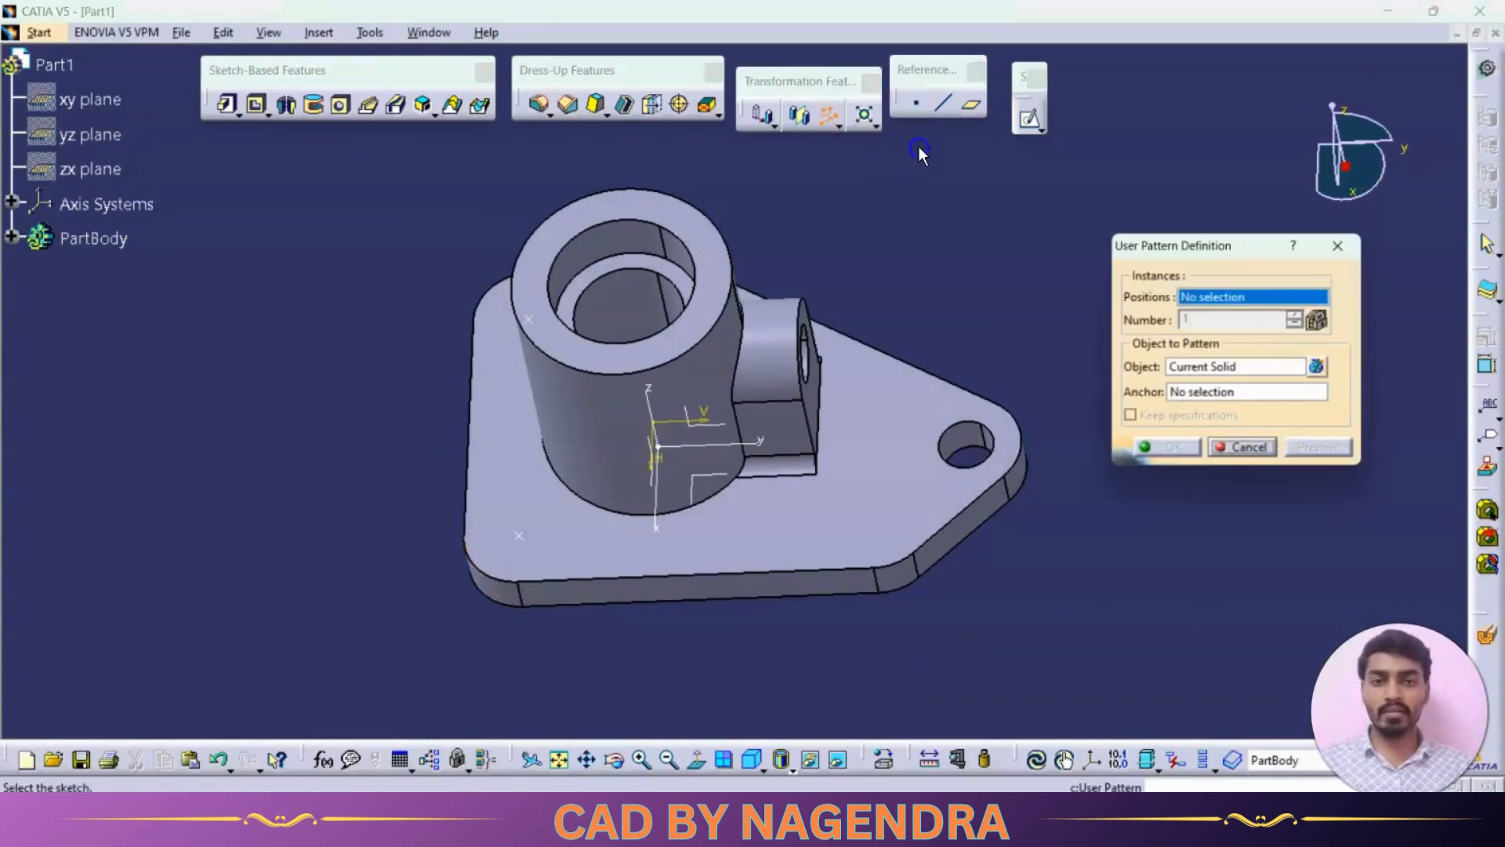
pyautogui.click(1197, 368)
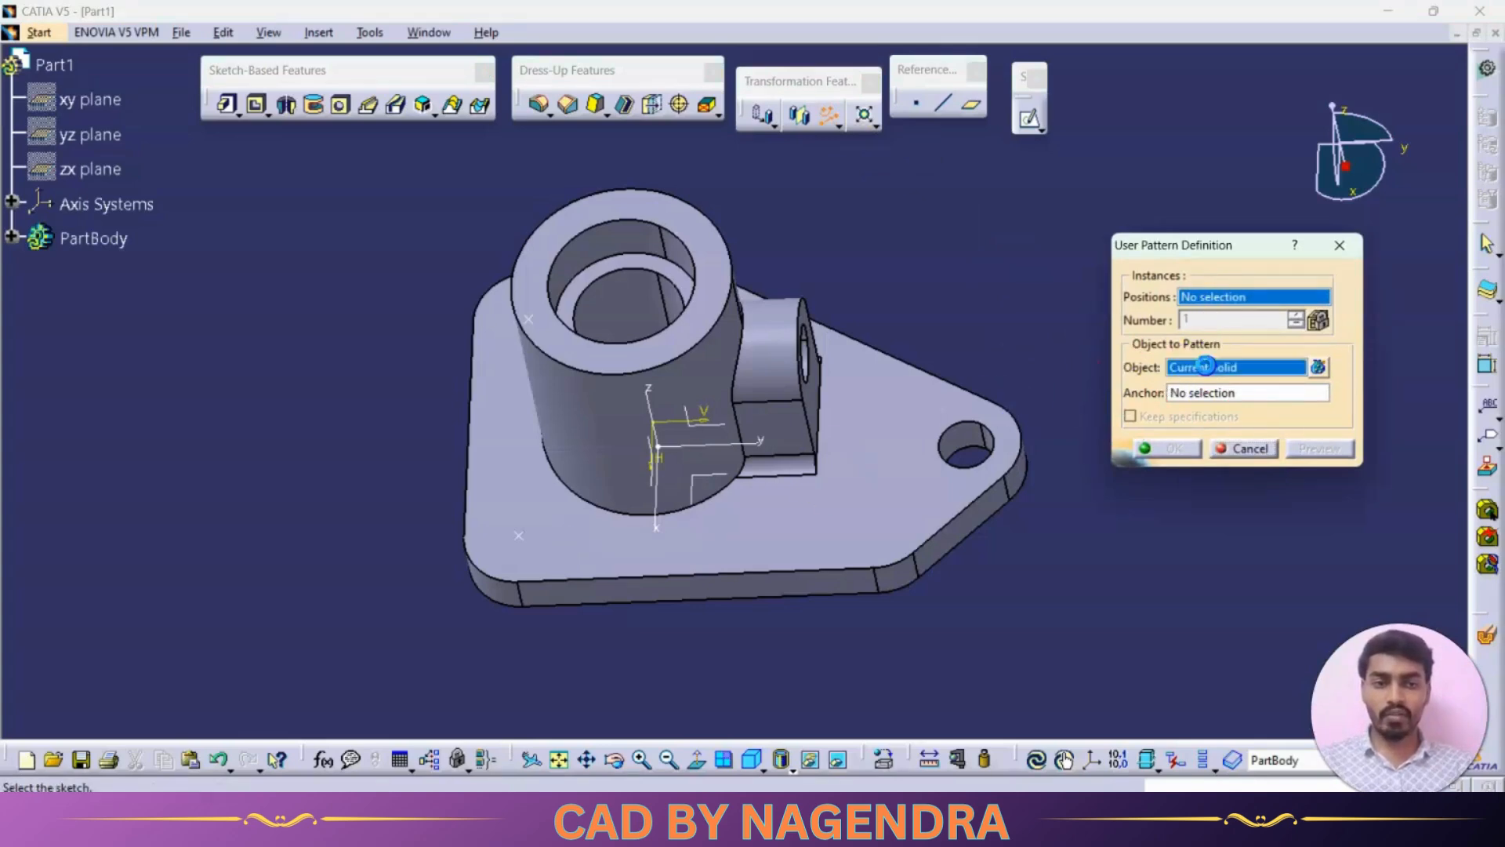
pyautogui.click(970, 445)
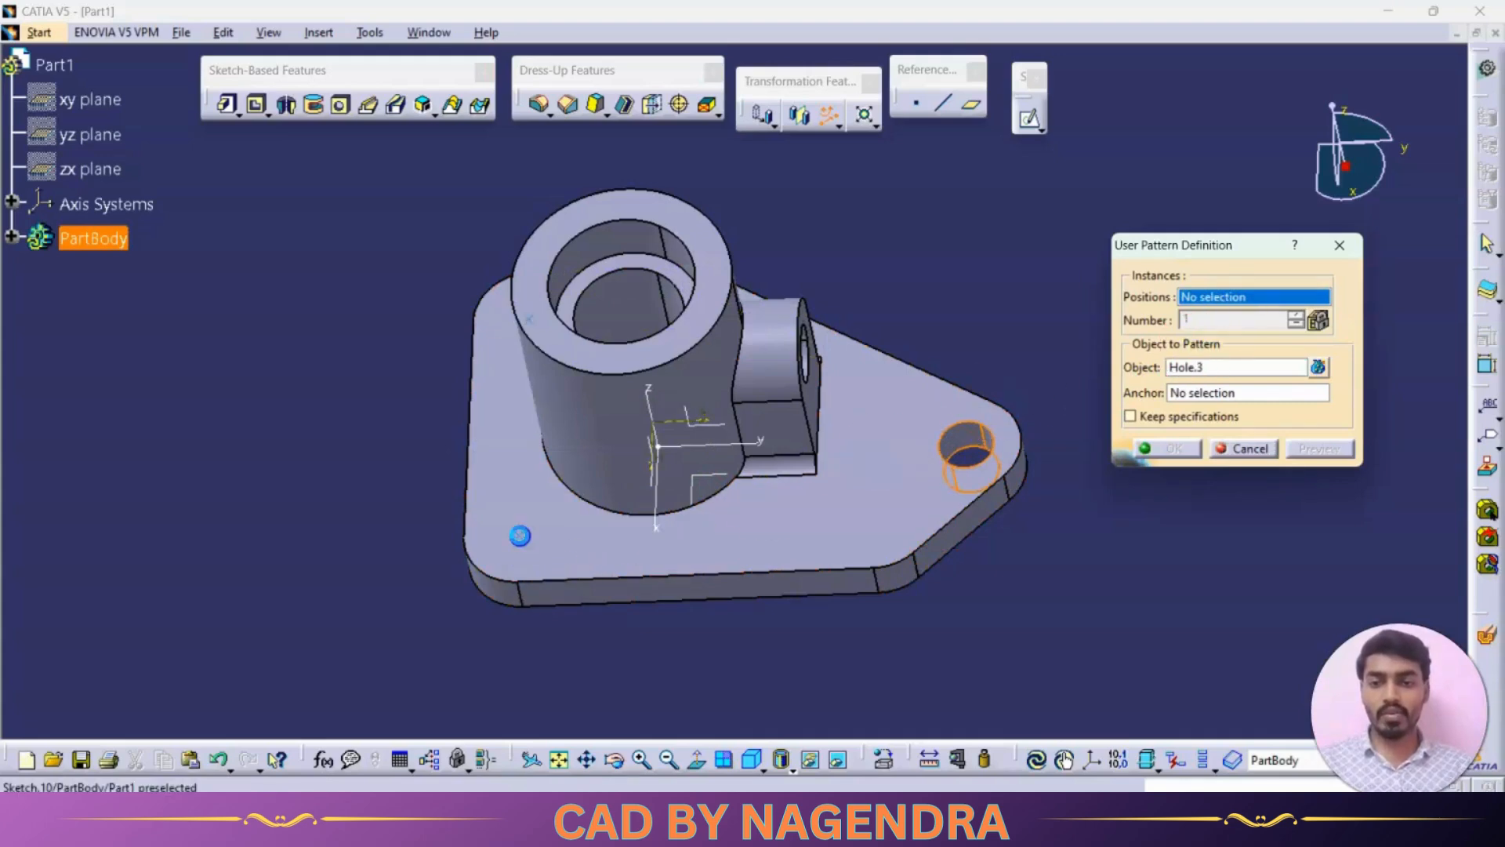
pyautogui.click(519, 539)
pyautogui.click(1168, 448)
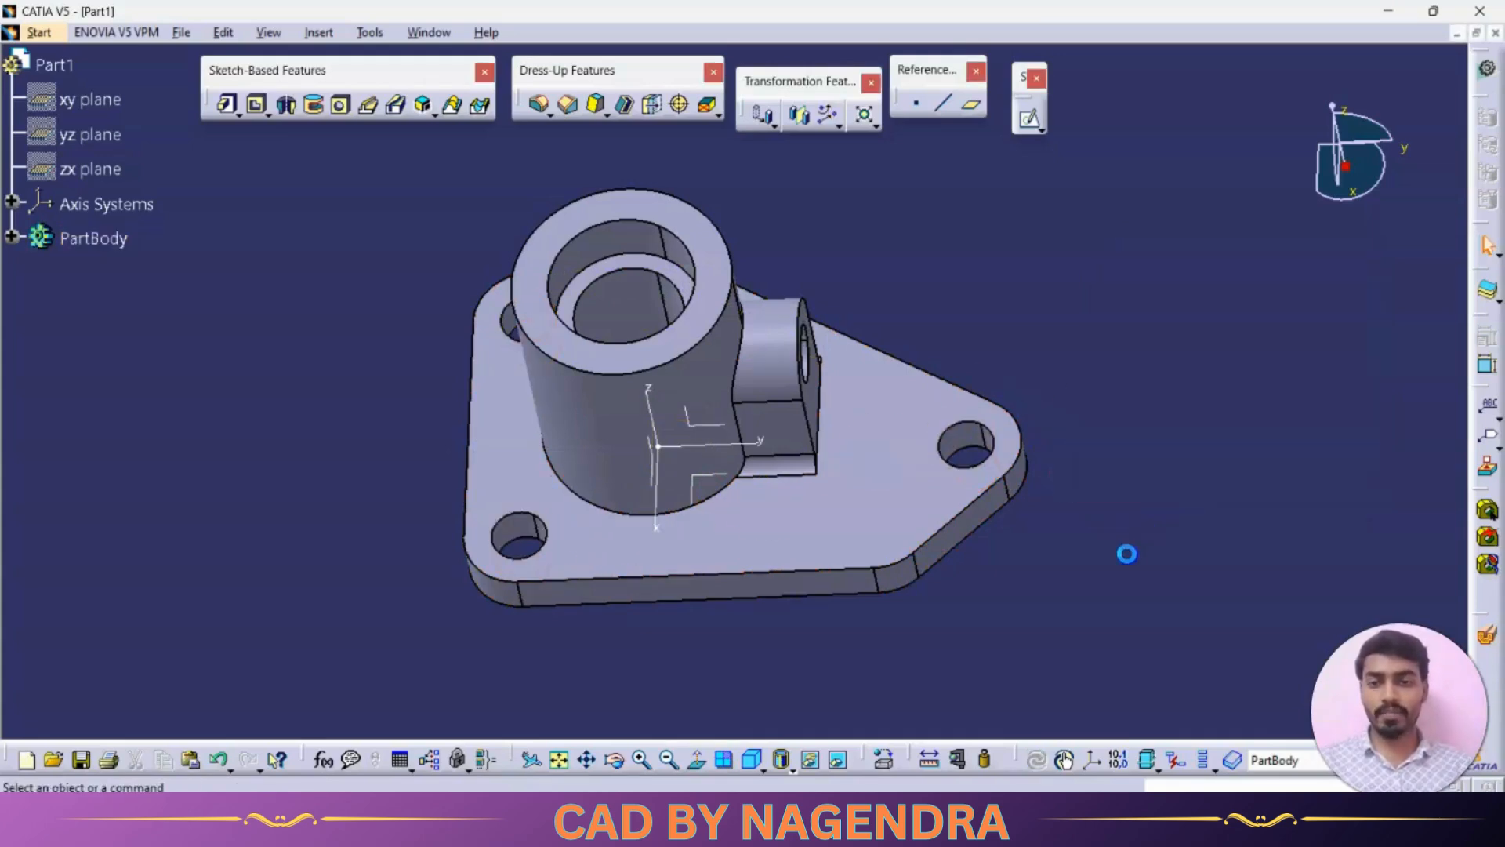
pyautogui.click(750, 760)
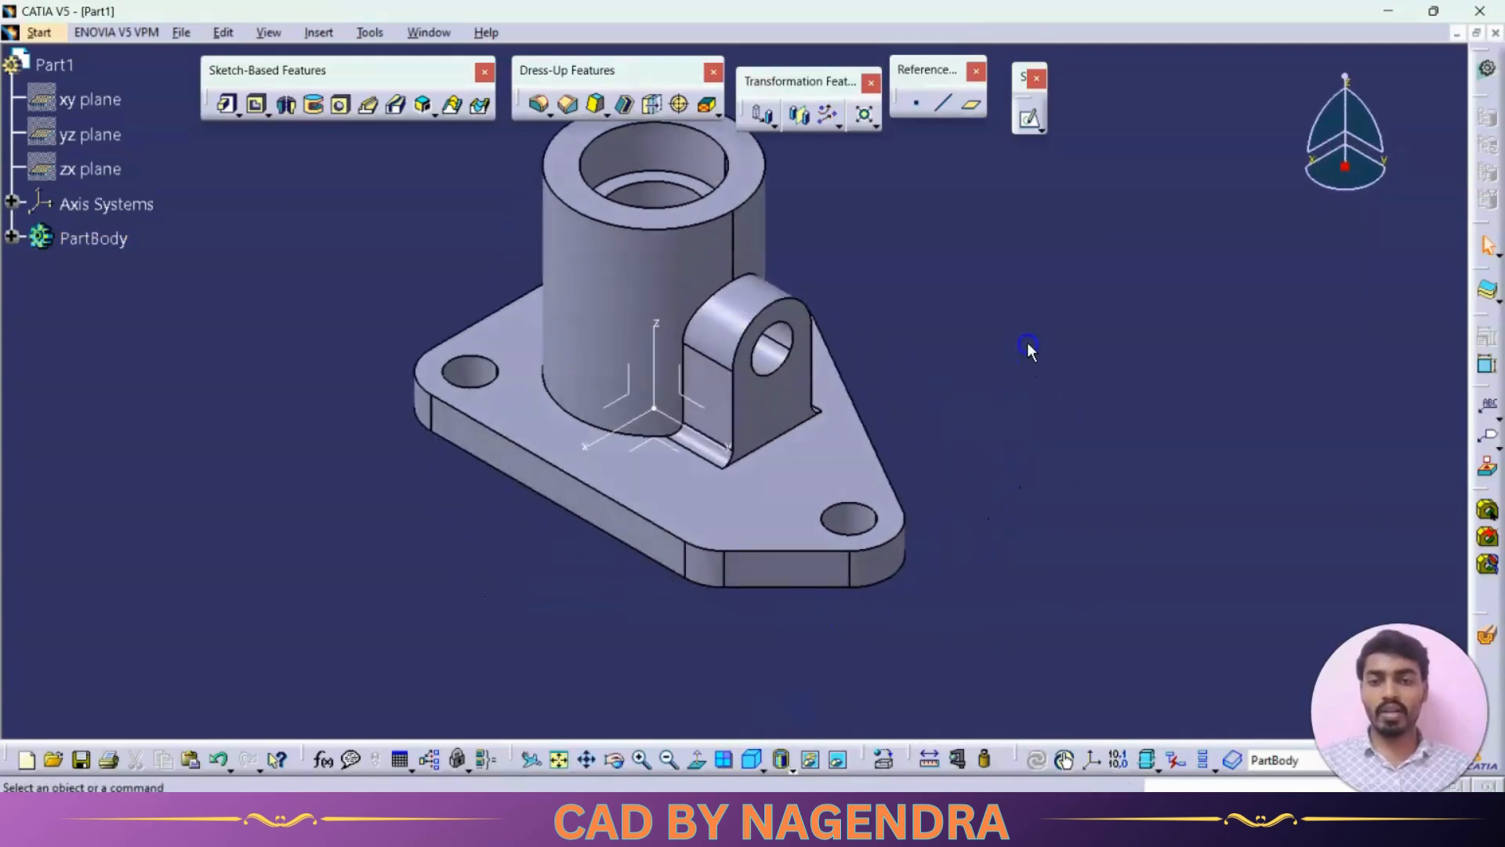
# - Set the PartBody's fill color to dark red in its graphic properties
pyautogui.moveTo(1027, 342); pyautogui.dragTo(332, 377, button='middle')
pyautogui.click(104, 240)
pyautogui.rightClick(104, 239)
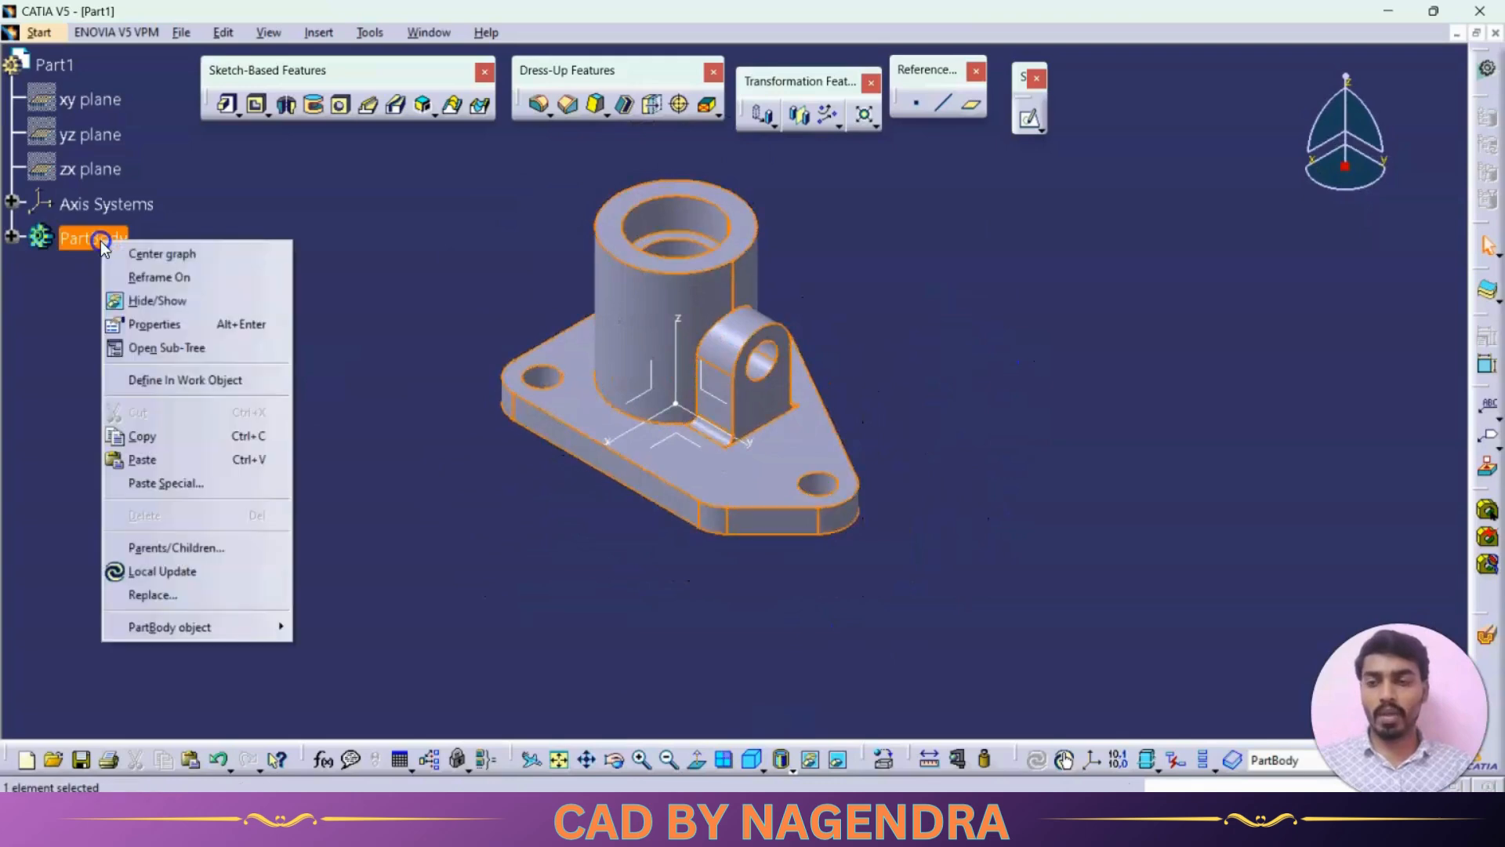
pyautogui.click(156, 325)
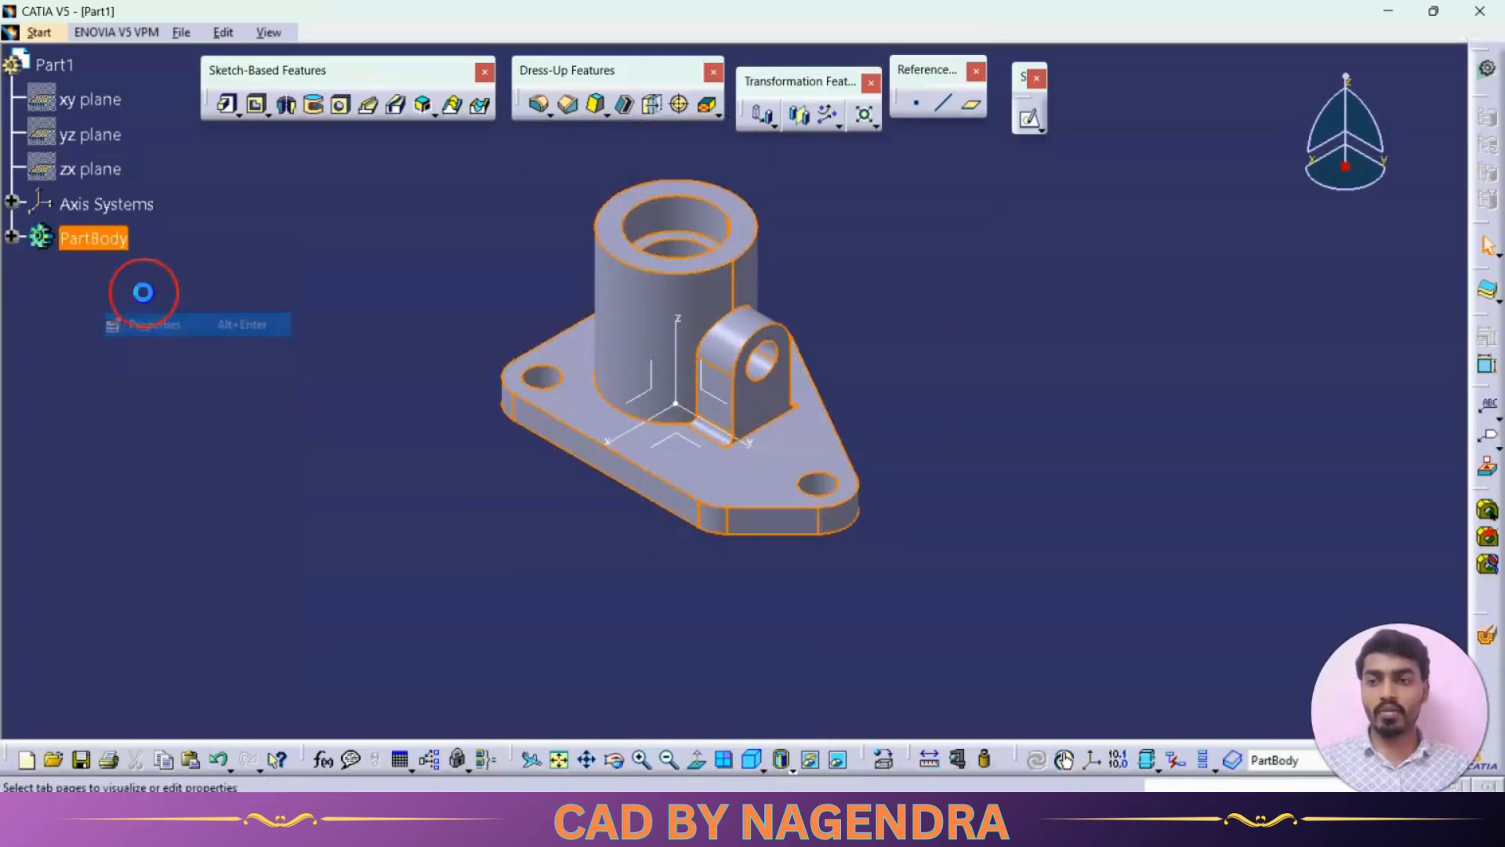
pyautogui.click(256, 215)
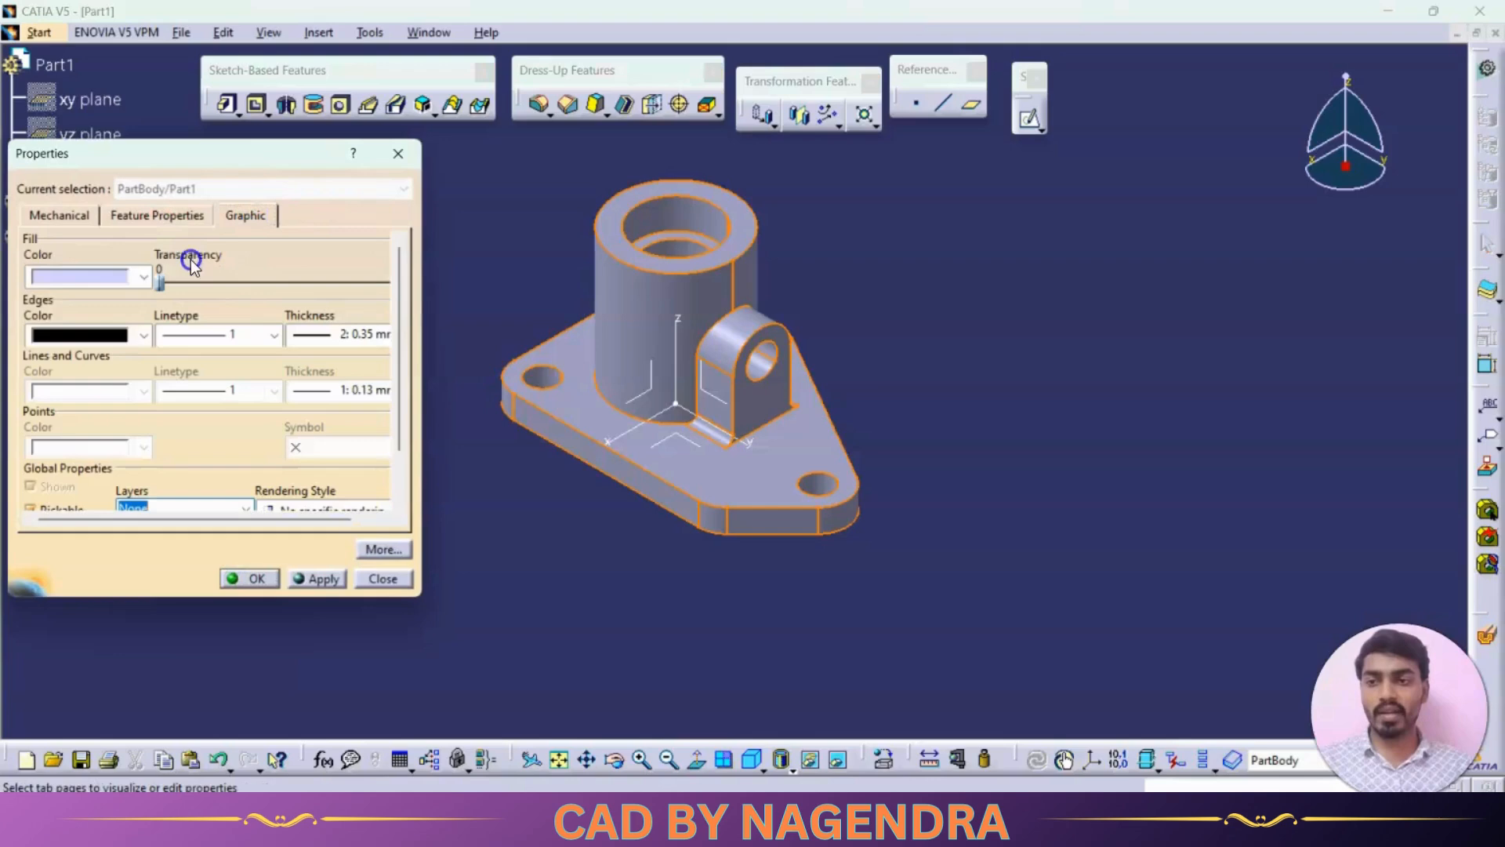
pyautogui.click(143, 275)
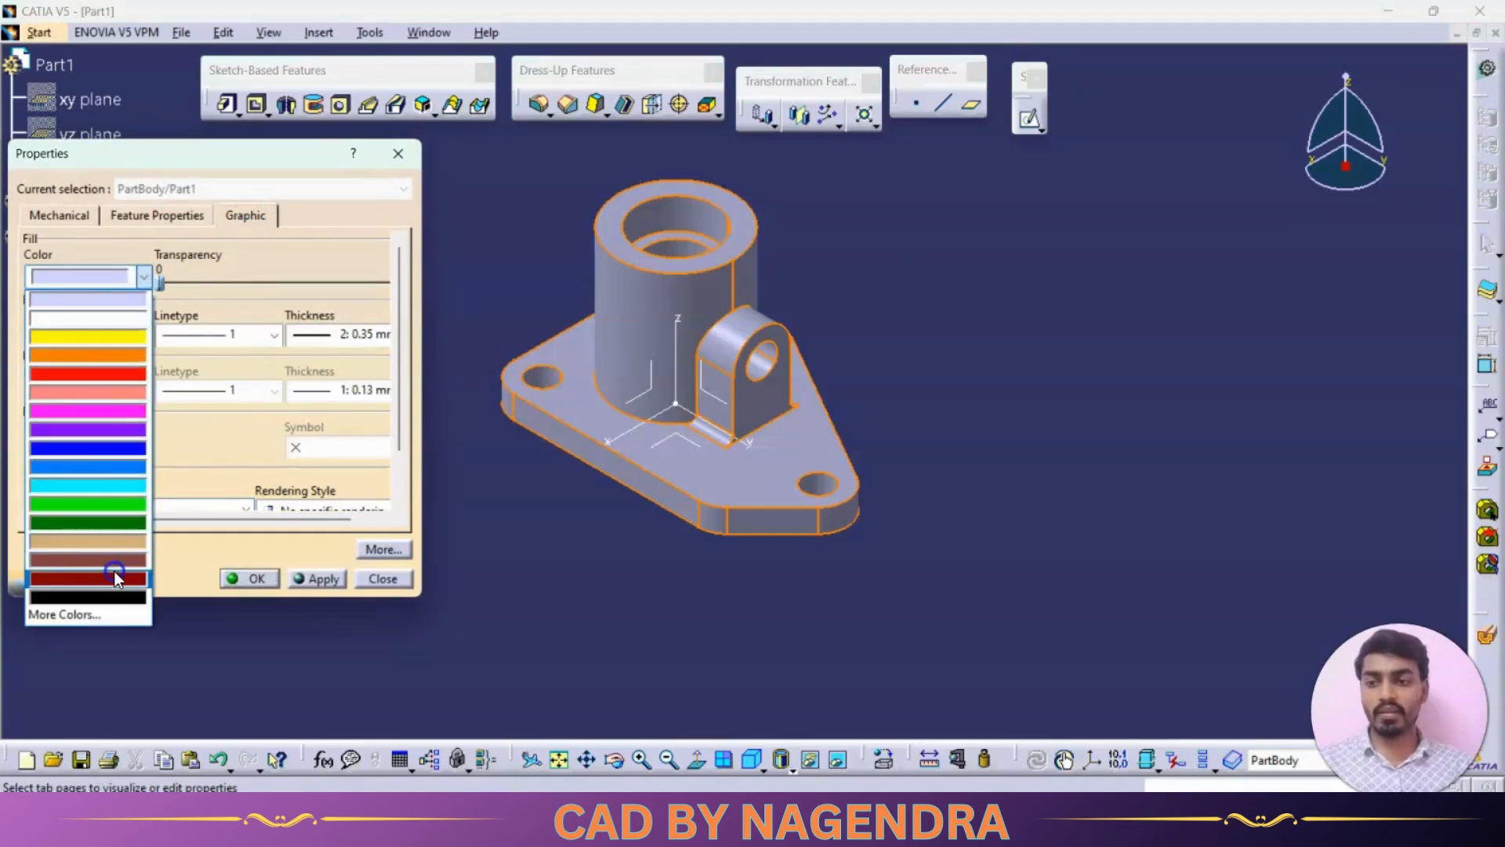
pyautogui.click(114, 572)
pyautogui.click(239, 577)
# - Extend the boss's 4 mm edge fillet to its front base edge, the cylinder's base edge and the boss-to-cylinder junction edge, following the reference drawing
pyautogui.hotkey('alt', 'Tab')
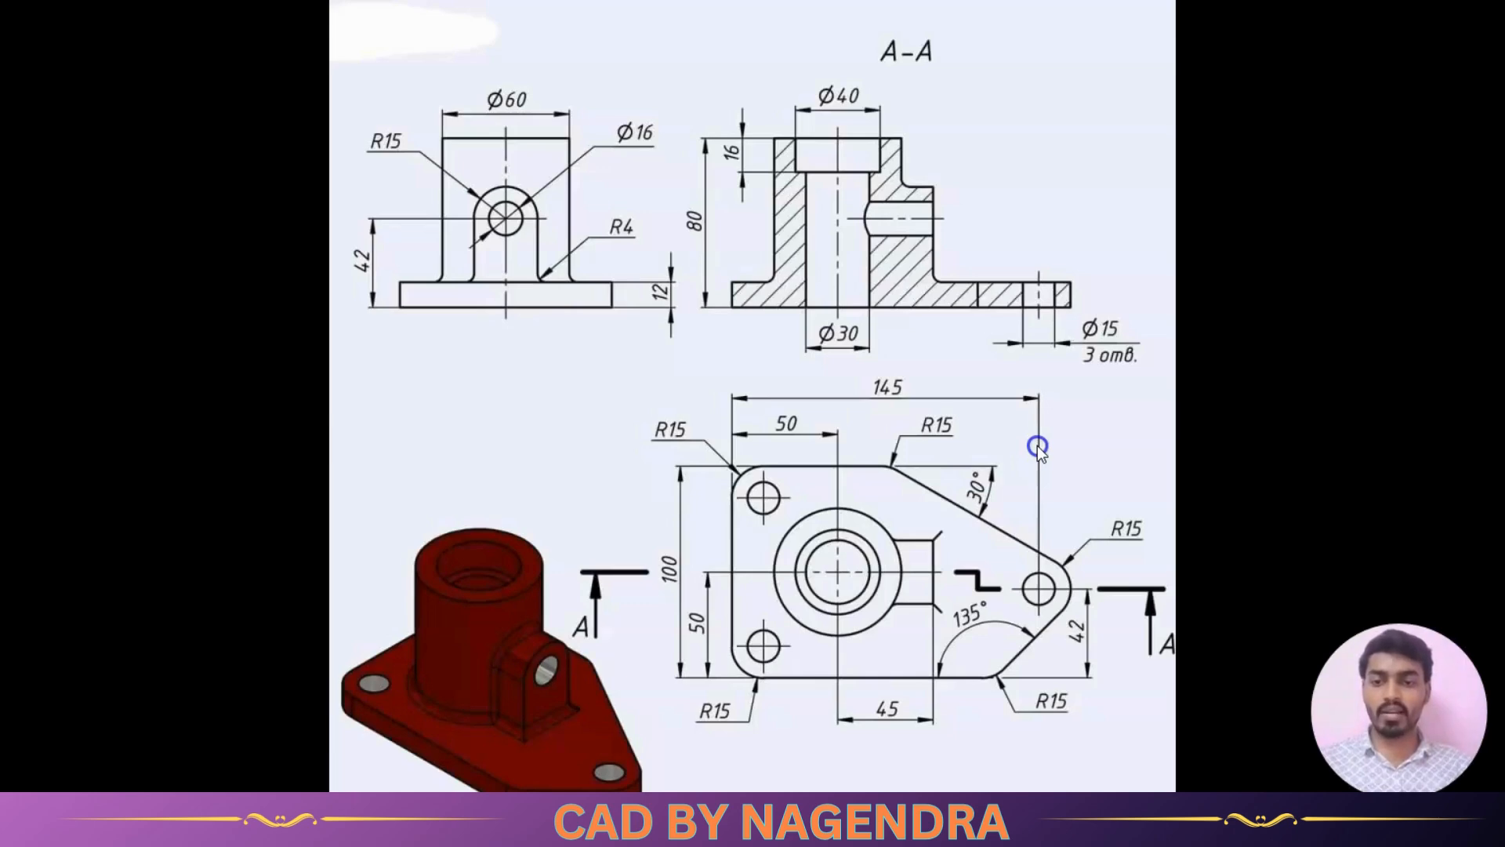
pyautogui.click(553, 695)
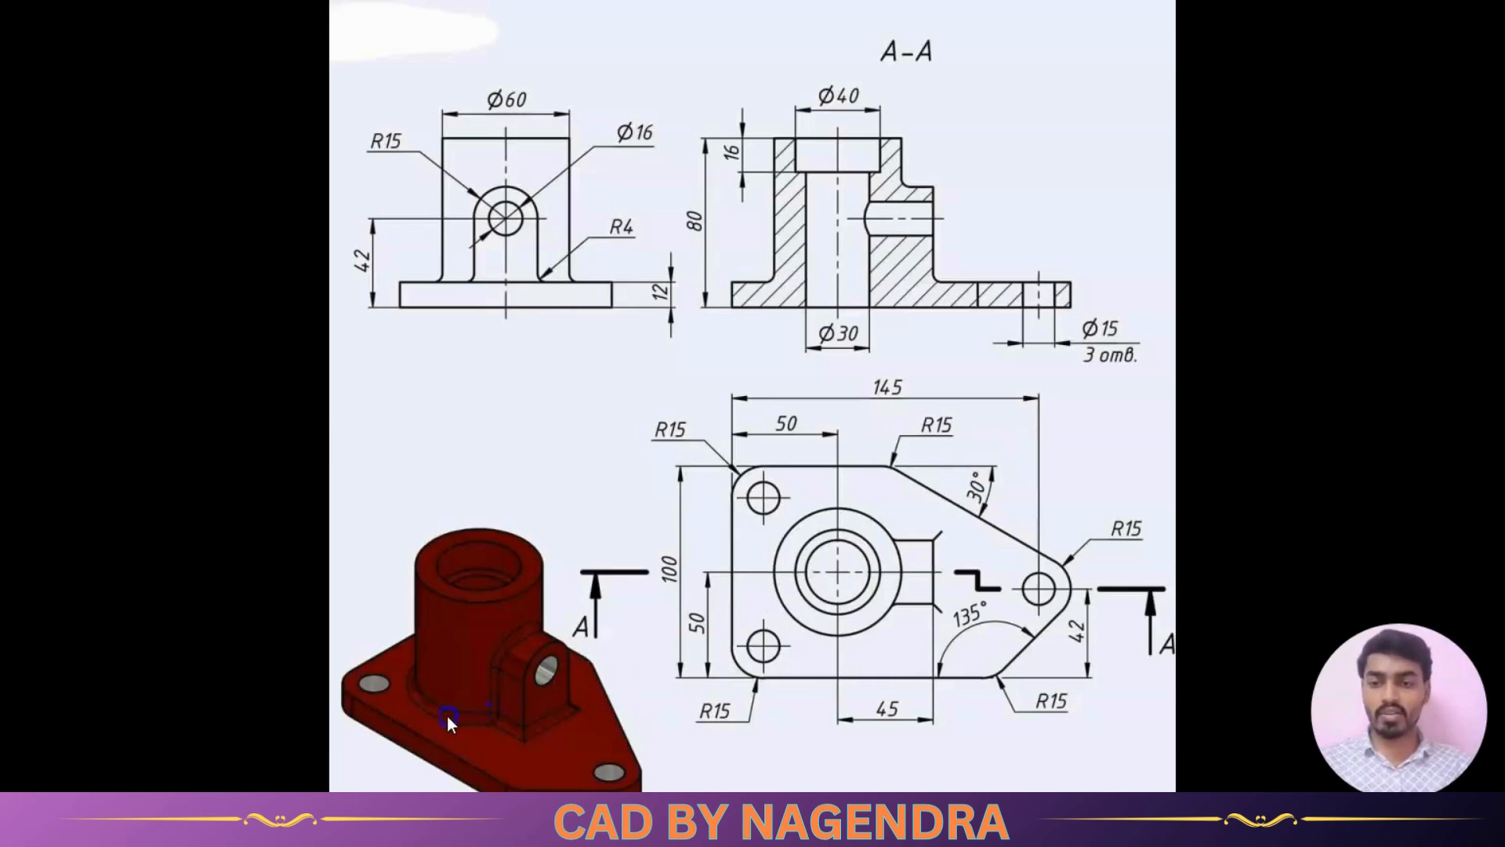
pyautogui.click(598, 287)
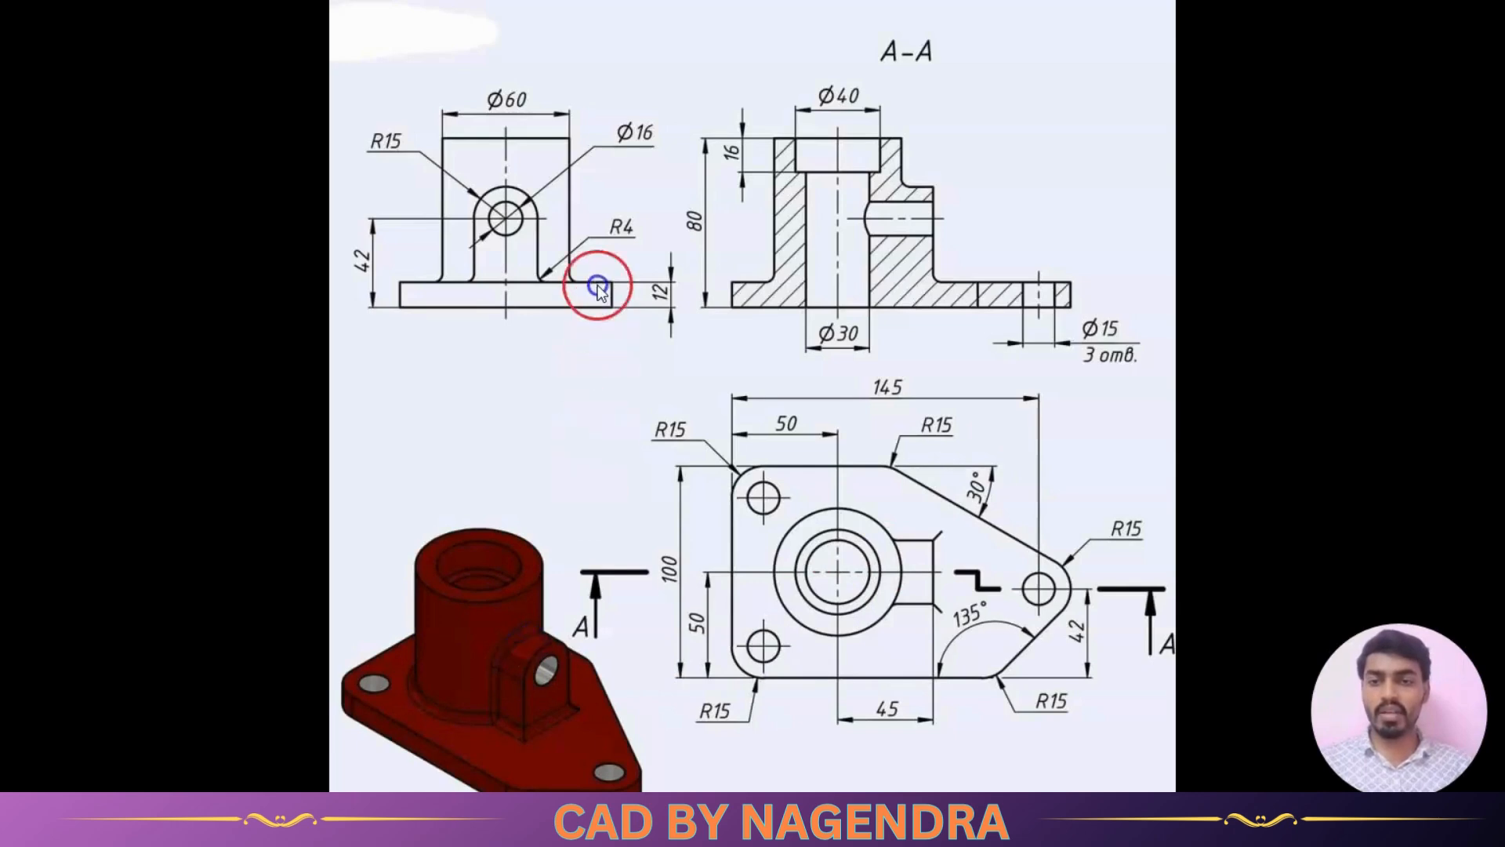
pyautogui.click(961, 488)
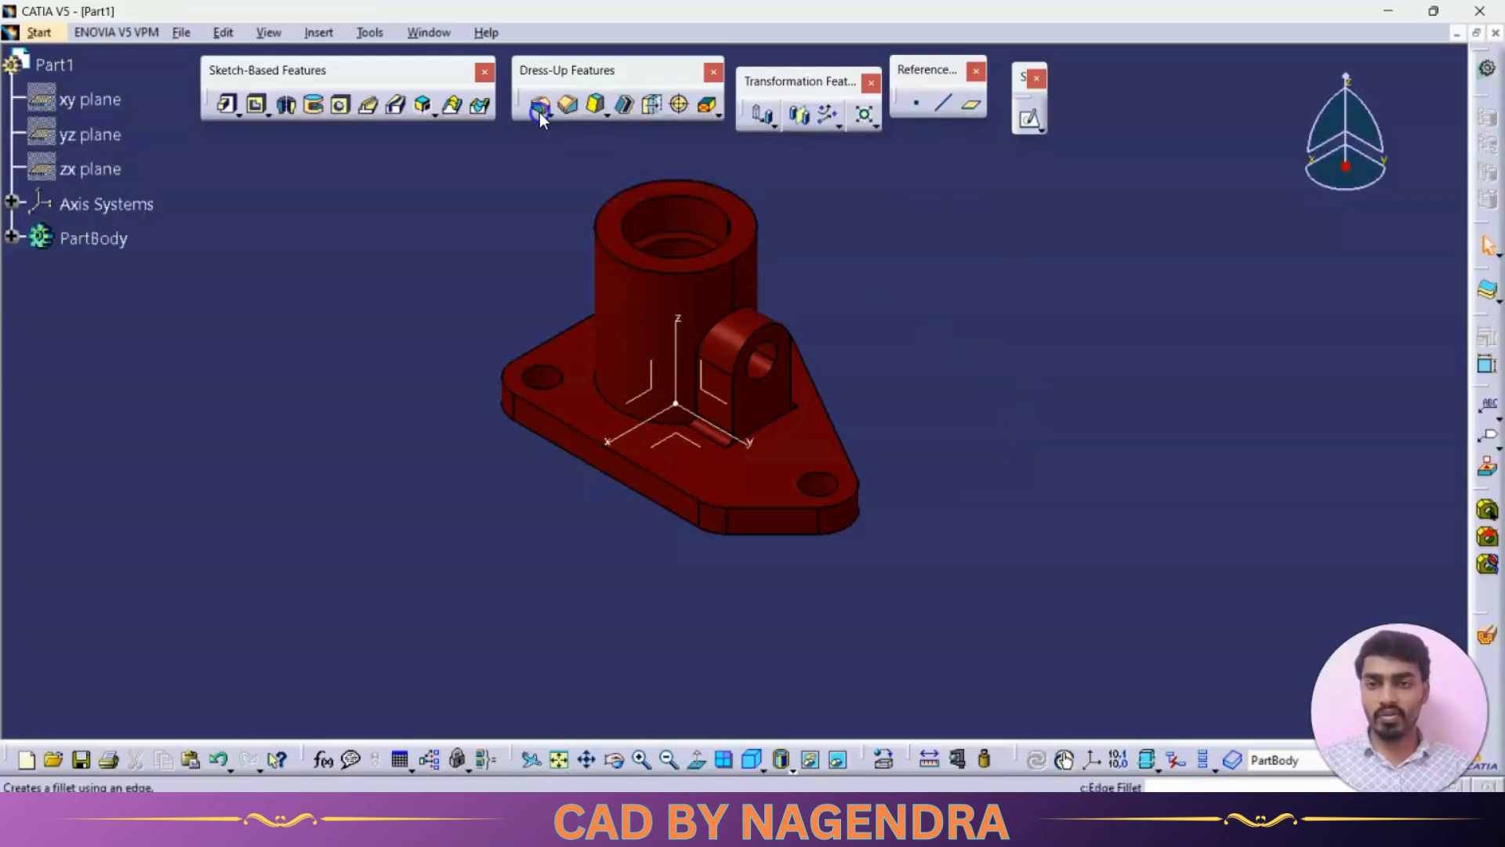
pyautogui.click(696, 242)
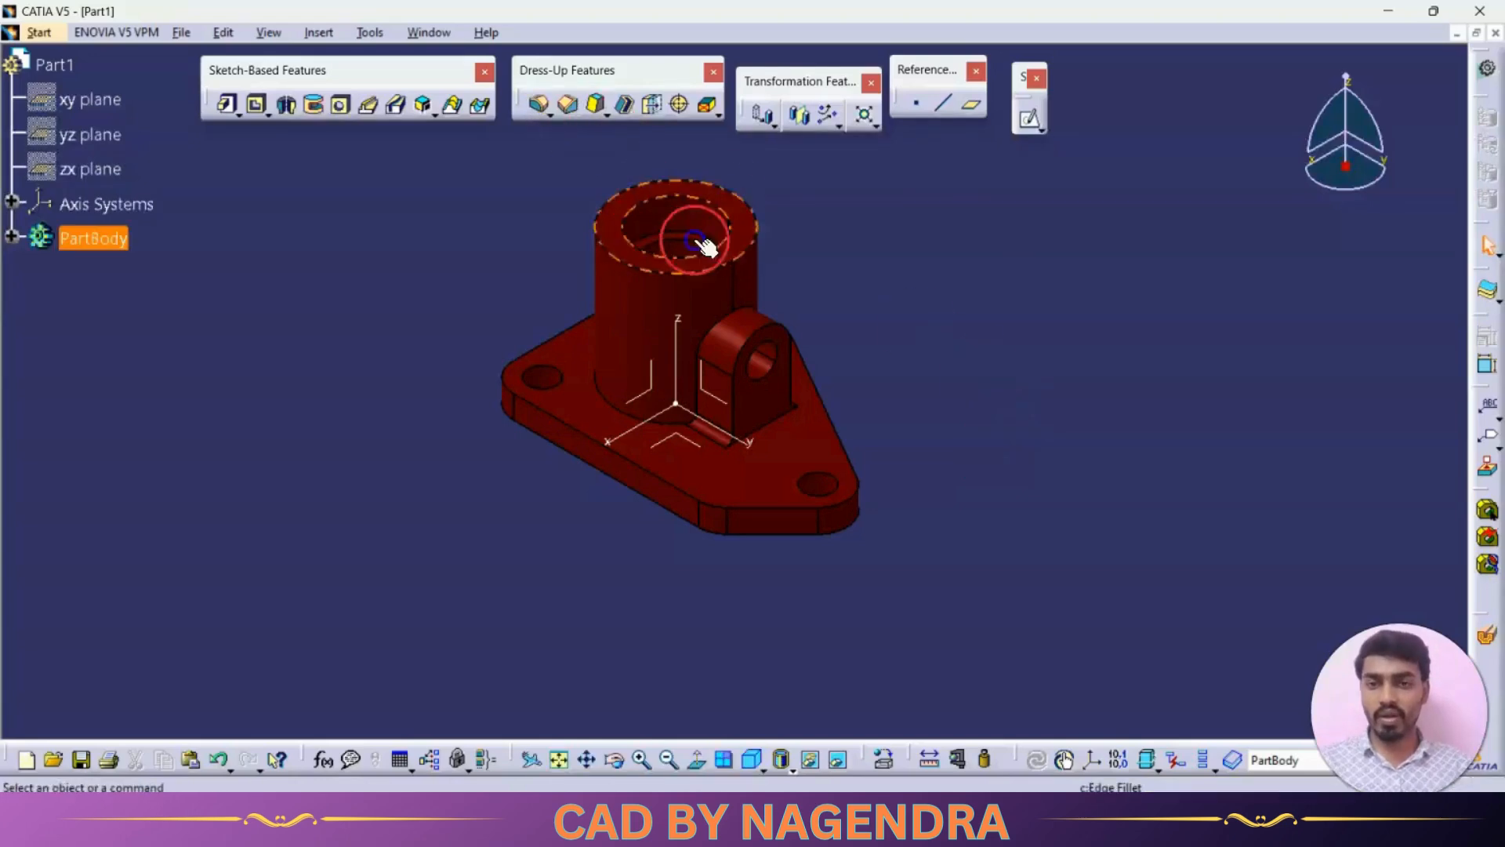
pyautogui.moveTo(758, 430); pyautogui.dragTo(787, 331, button='middle')
pyautogui.click(743, 541)
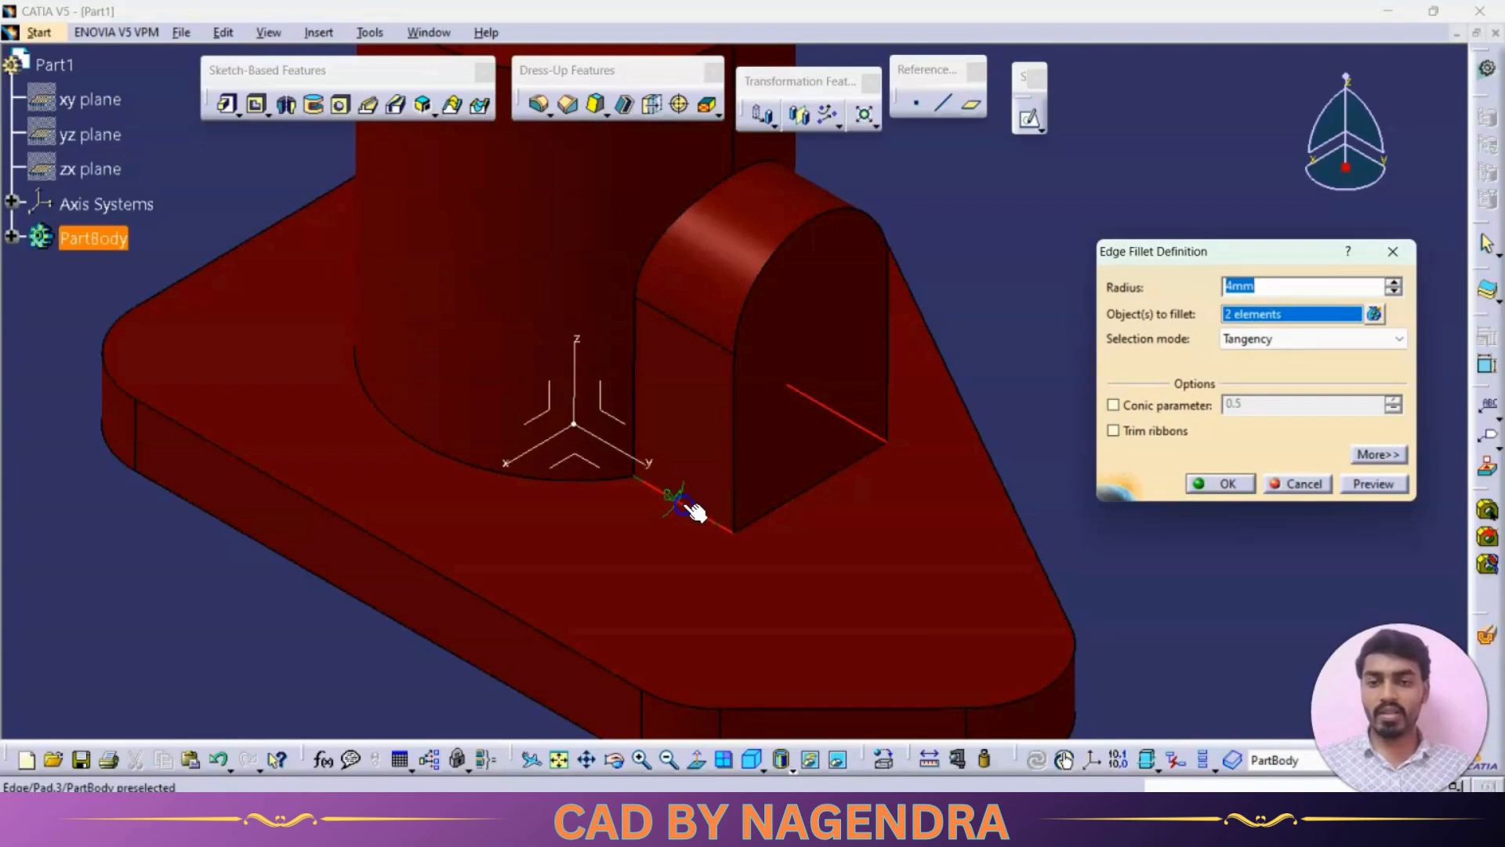
pyautogui.click(571, 483)
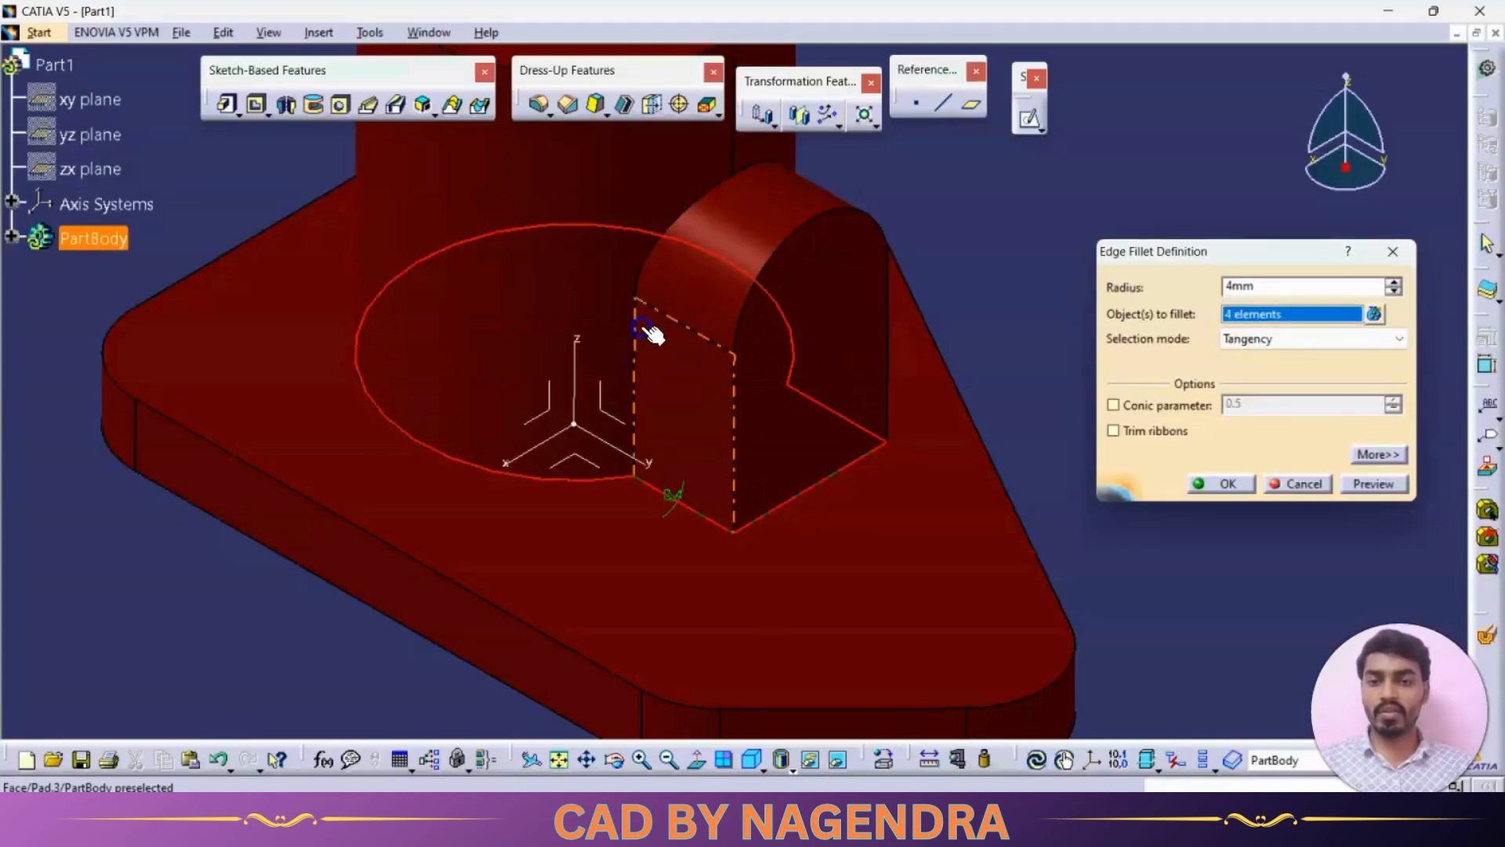
pyautogui.click(643, 265)
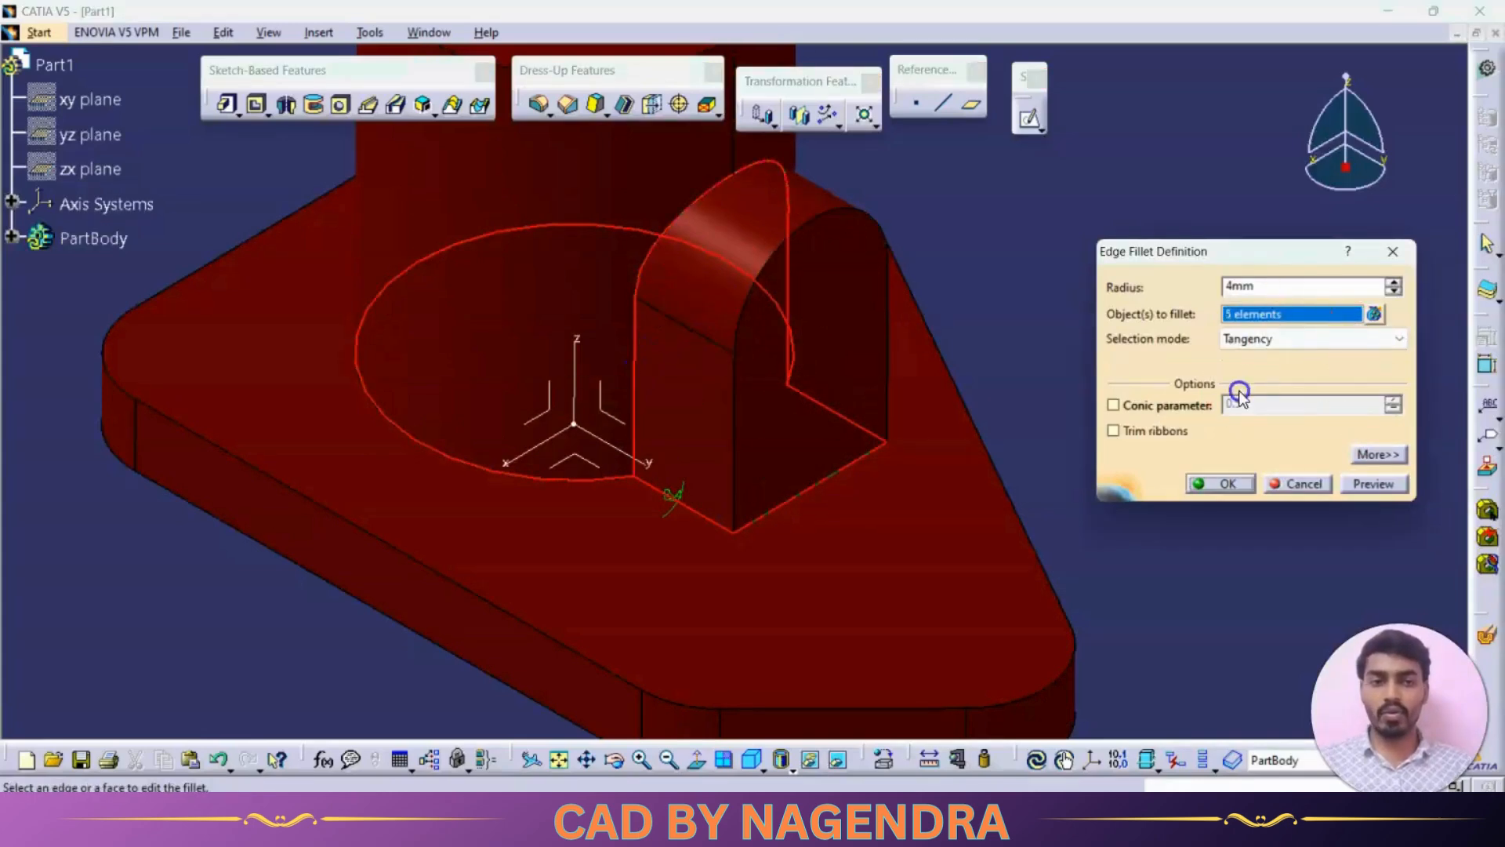
pyautogui.click(1225, 482)
pyautogui.moveTo(1113, 310); pyautogui.dragTo(1120, 456, button='middle')
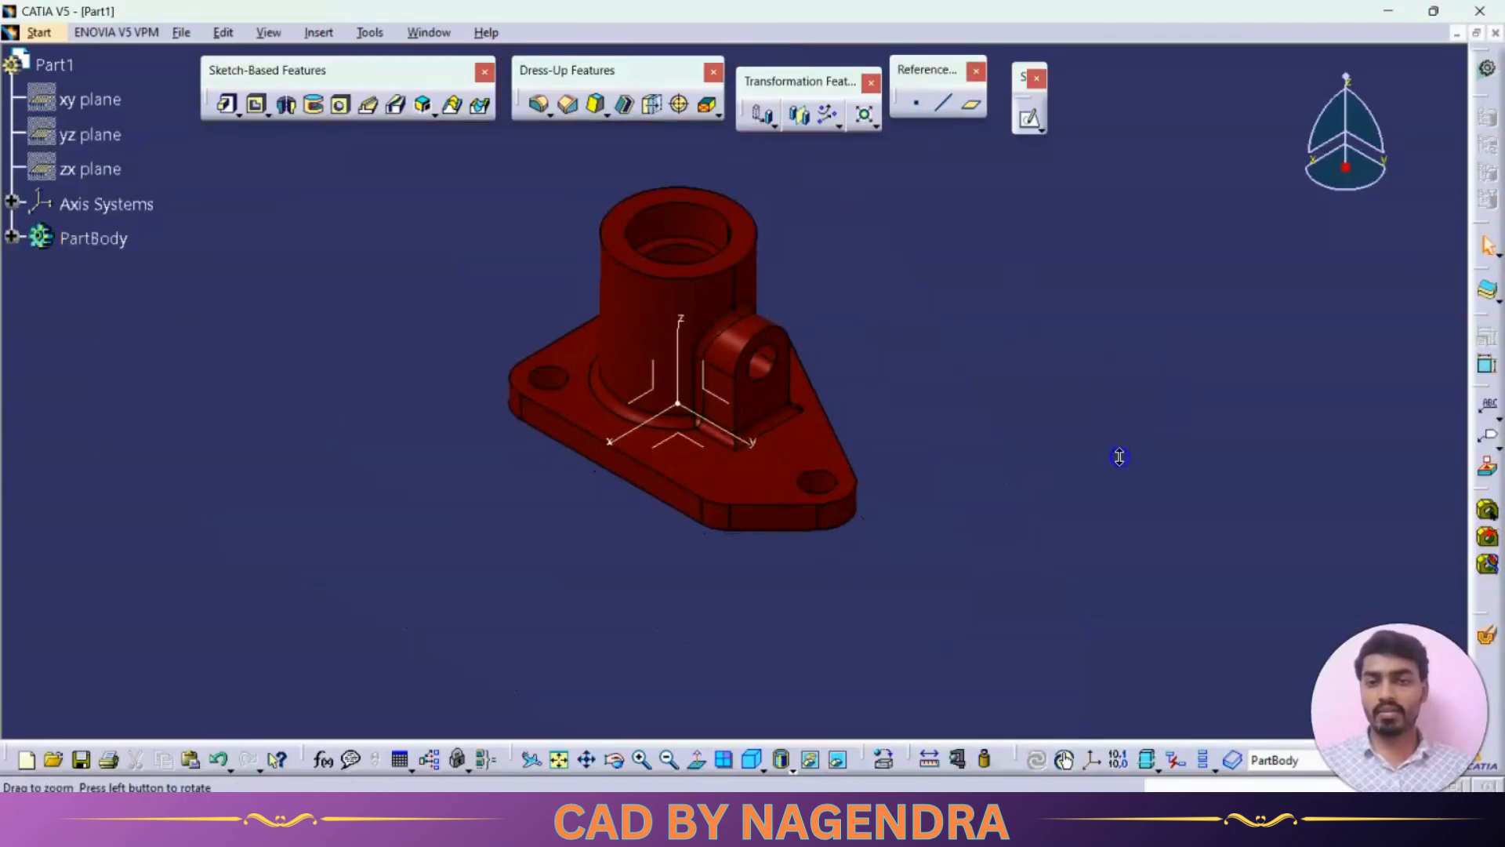
# - Compare the bracket's top view with the plan view in the reference drawing
pyautogui.hotkey('alt', 'Tab')
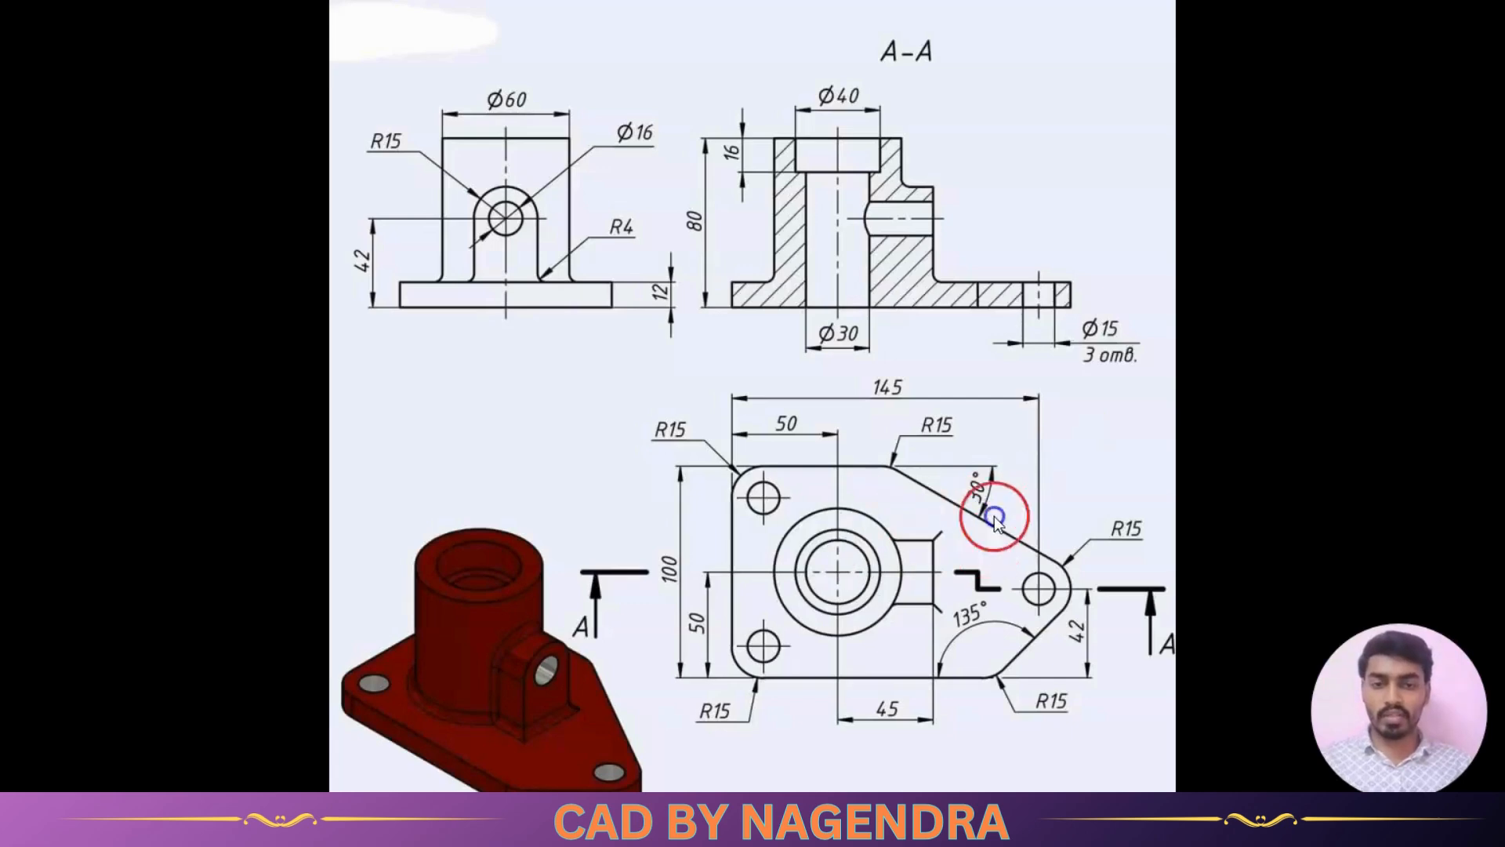
pyautogui.hotkey('alt', 'Tab')
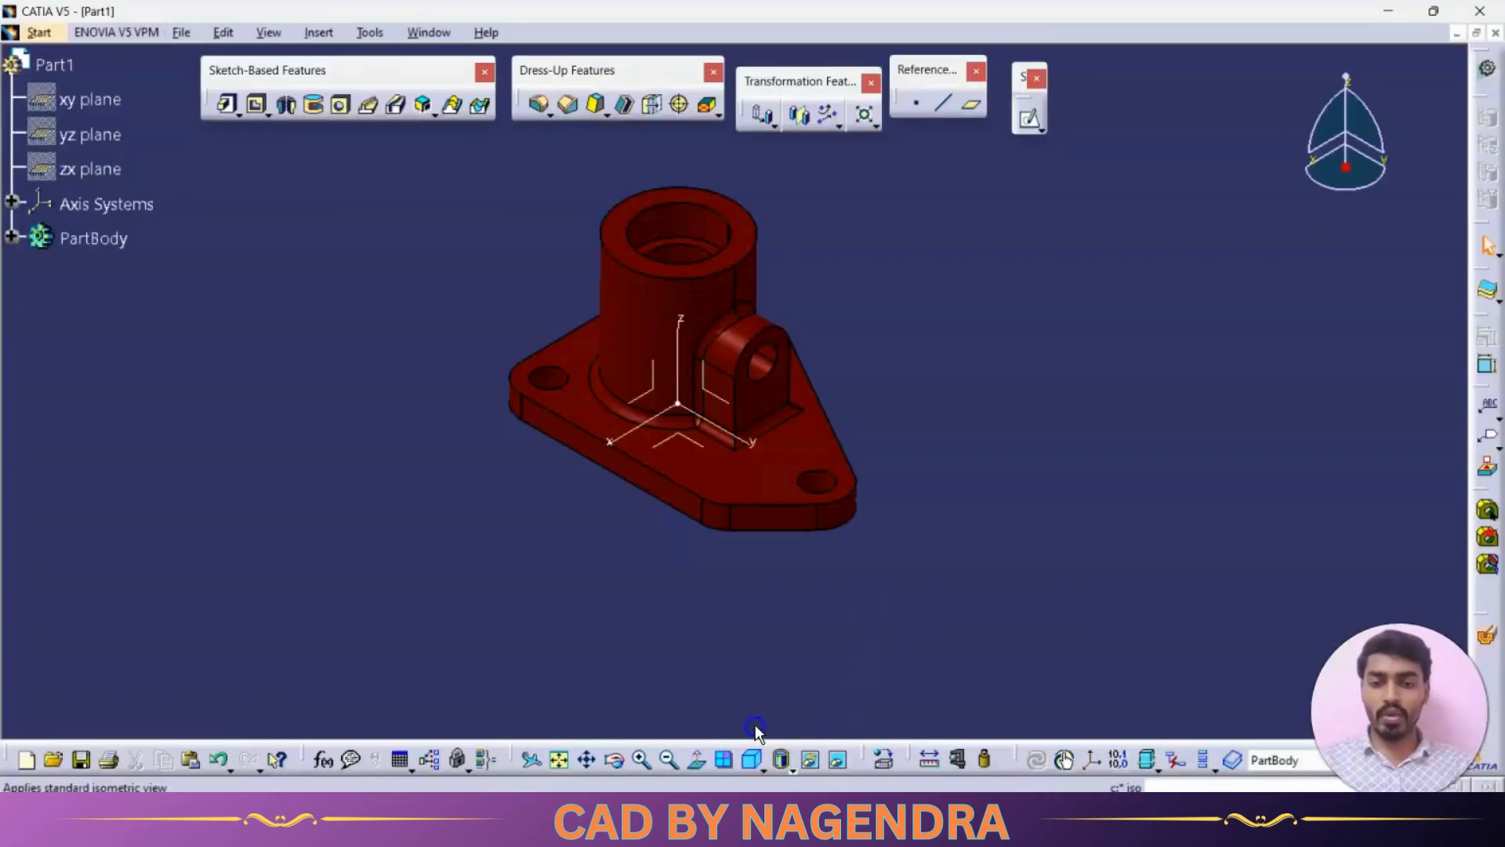
pyautogui.click(762, 770)
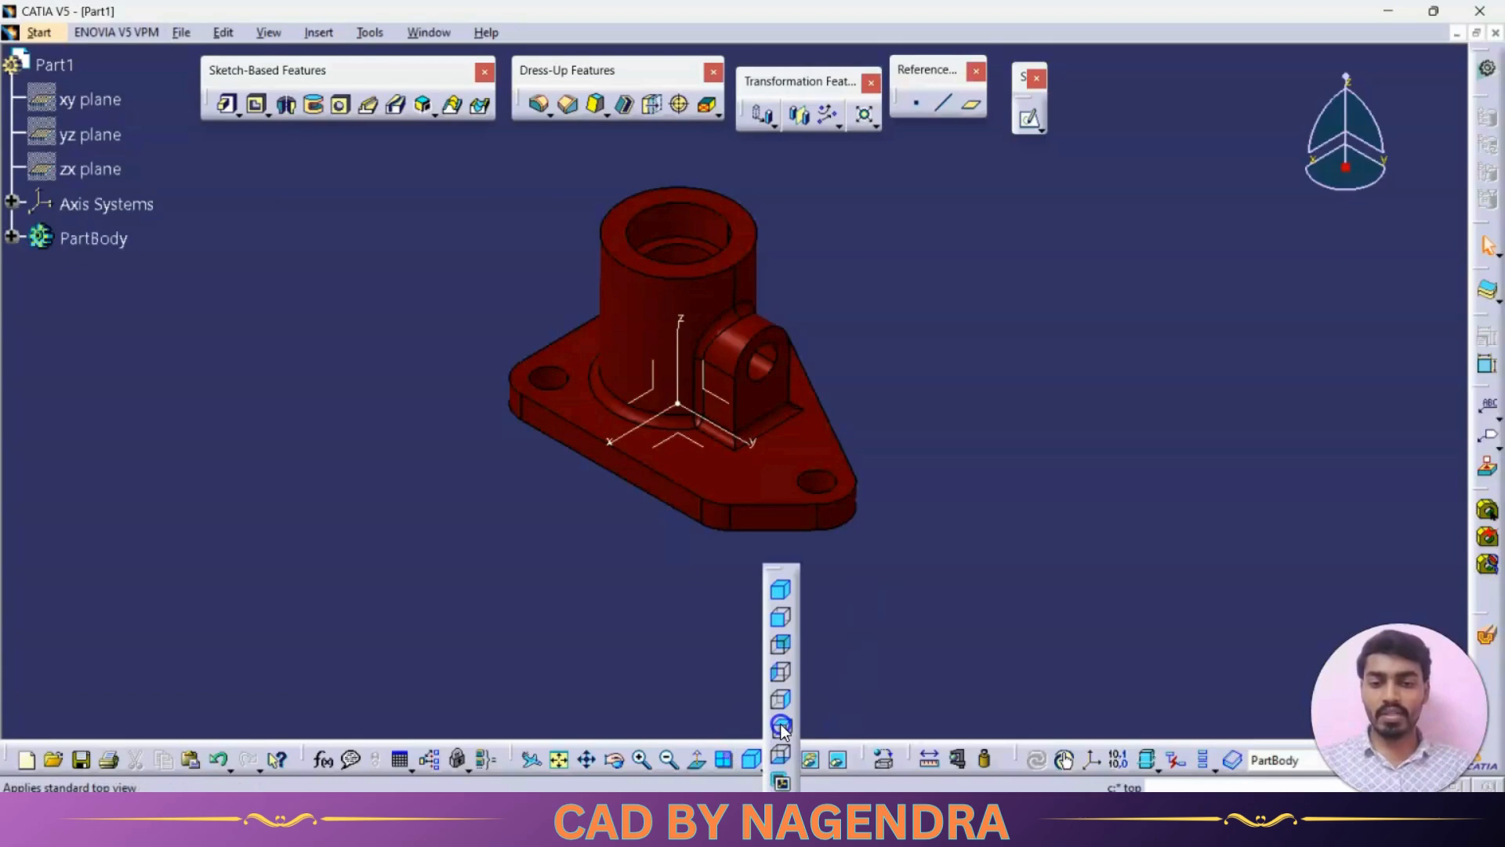
pyautogui.click(780, 723)
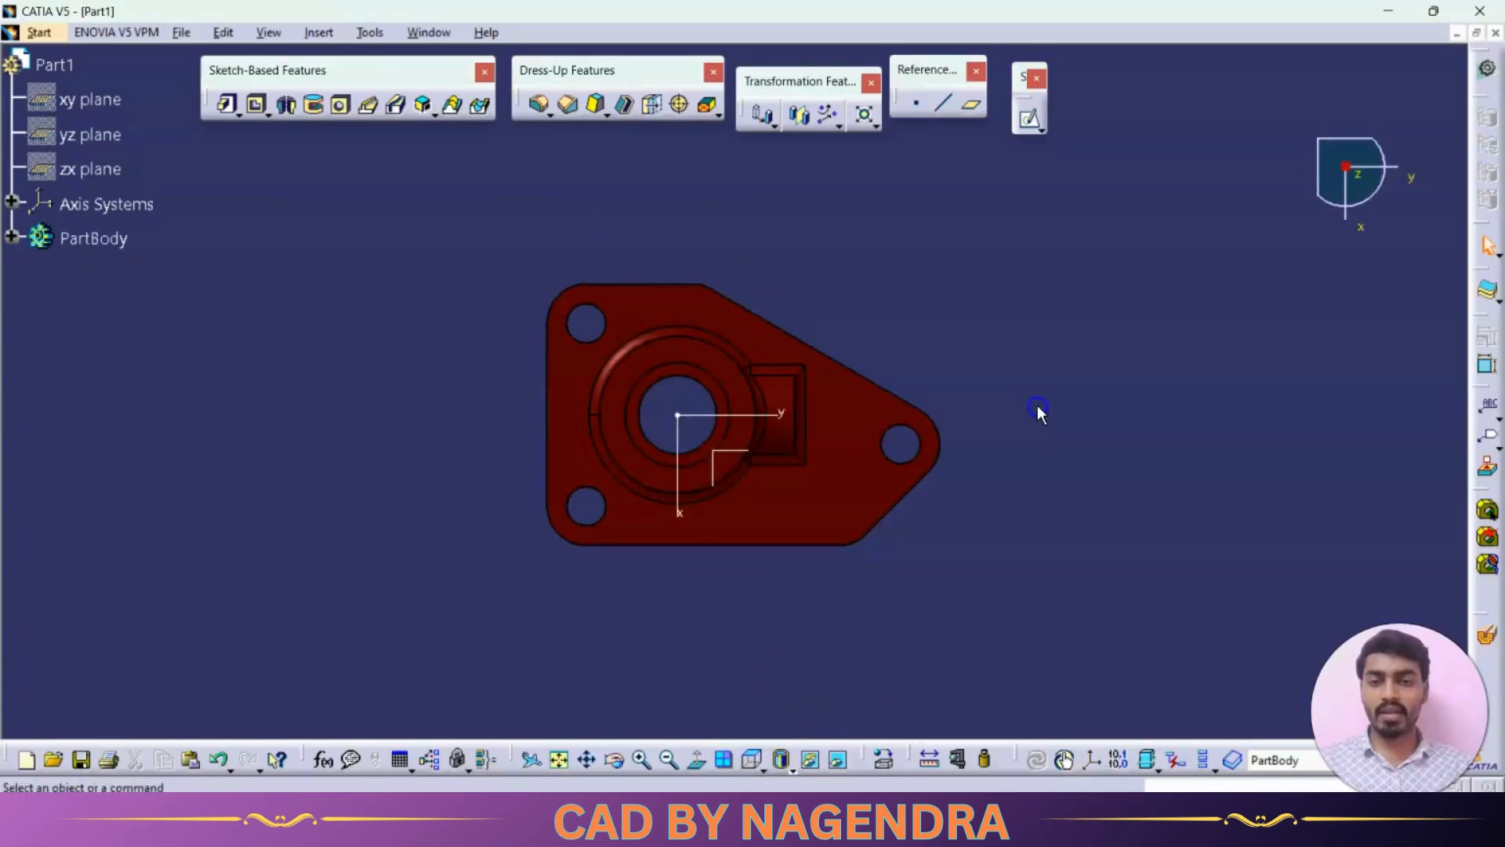
pyautogui.hotkey('alt', 'Tab')
pyautogui.hotkey('alt', 'Tab')
pyautogui.hotkey('alt', 'Tab')
pyautogui.hotkey('alt', 'Tab')
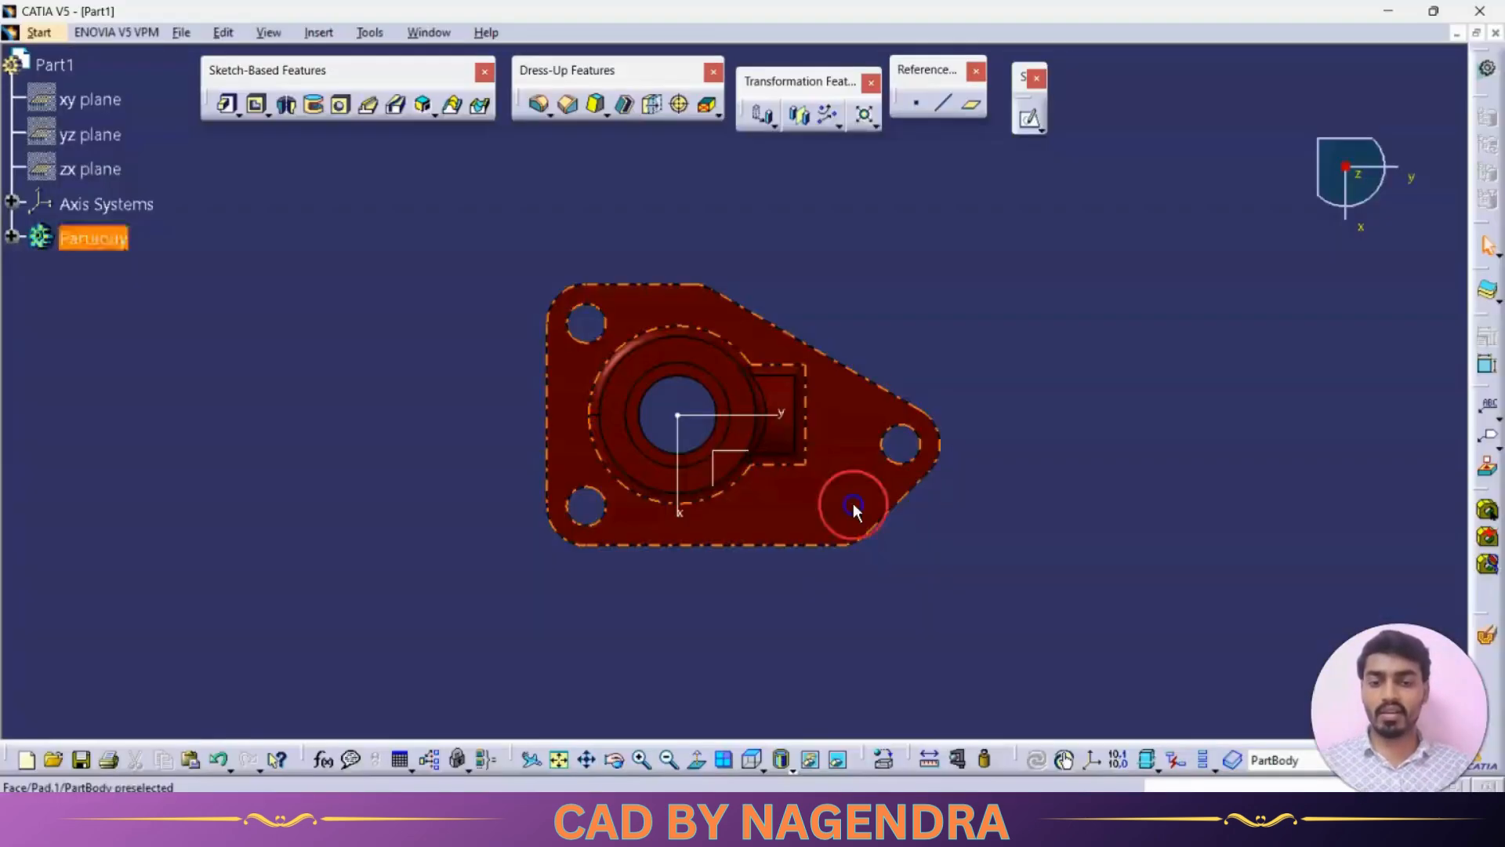
# - Cut the bracket with a dynamic section in the front view, compare it with section A-A in the reference drawing, and remove the section
pyautogui.click(763, 771)
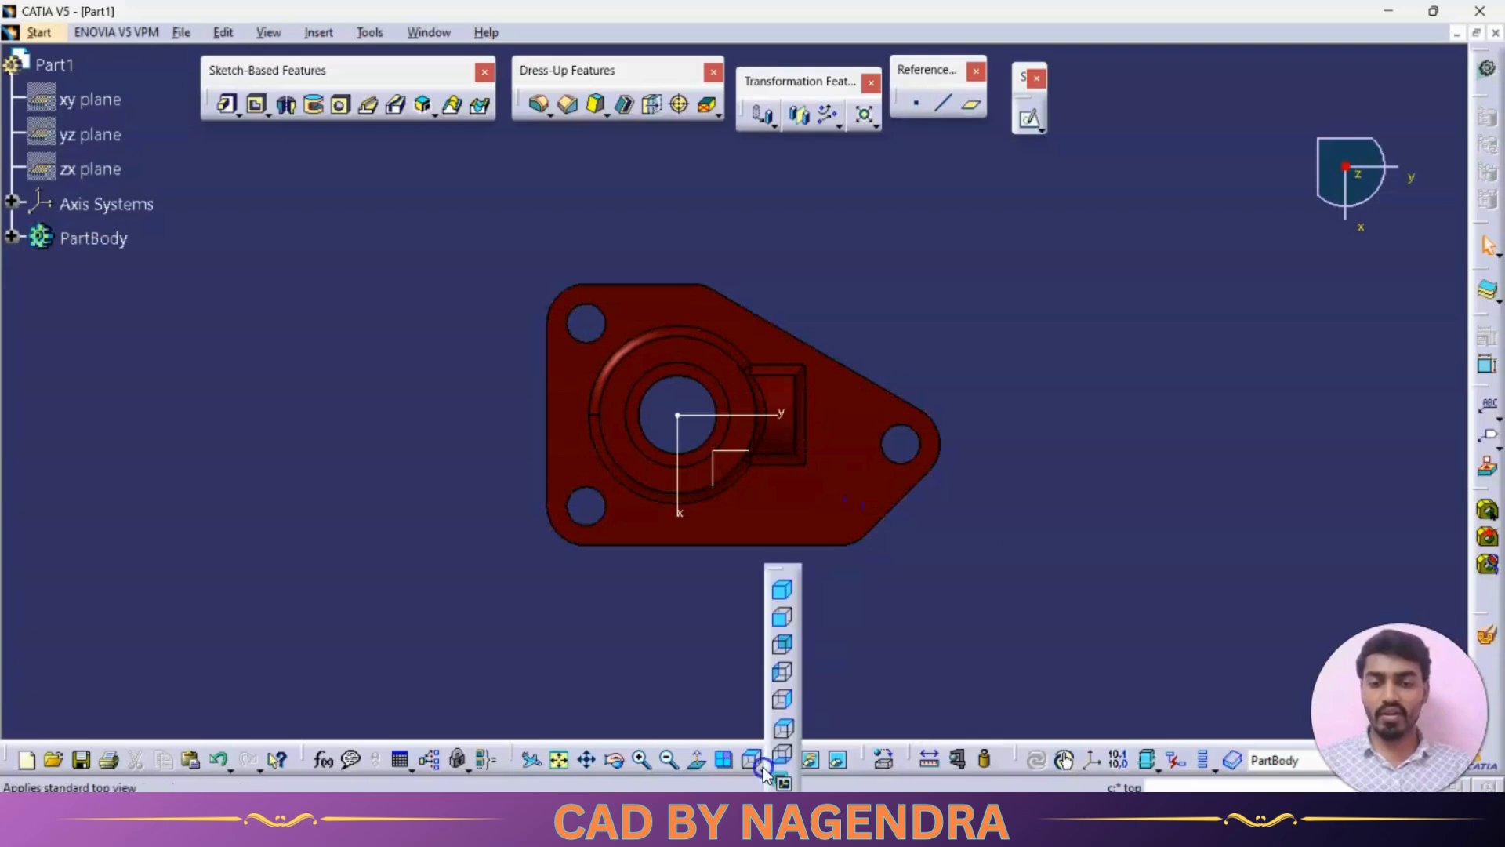
pyautogui.click(782, 621)
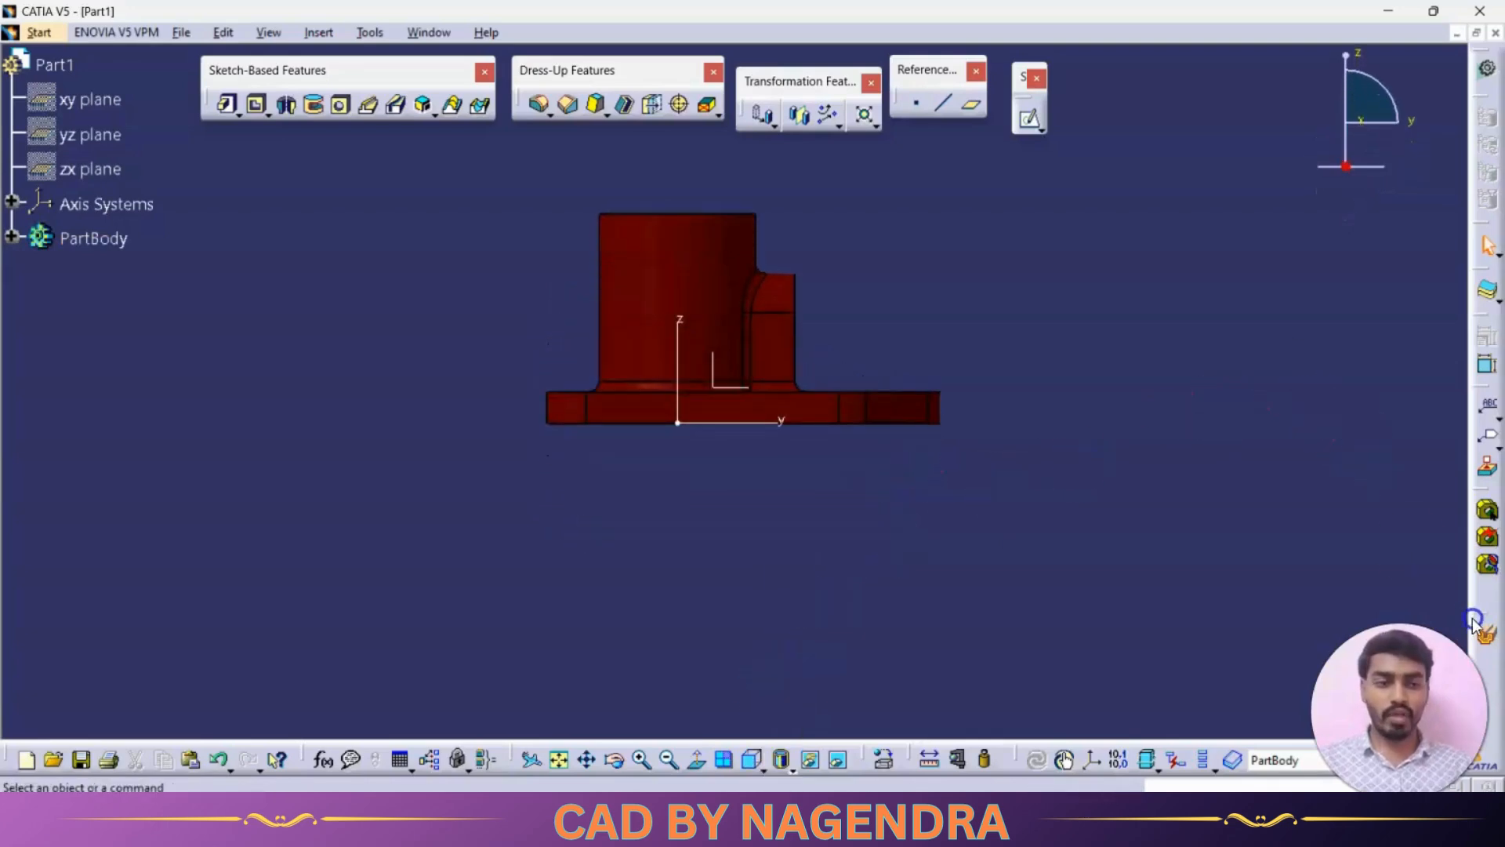
pyautogui.moveTo(1474, 624); pyautogui.dragTo(1368, 474)
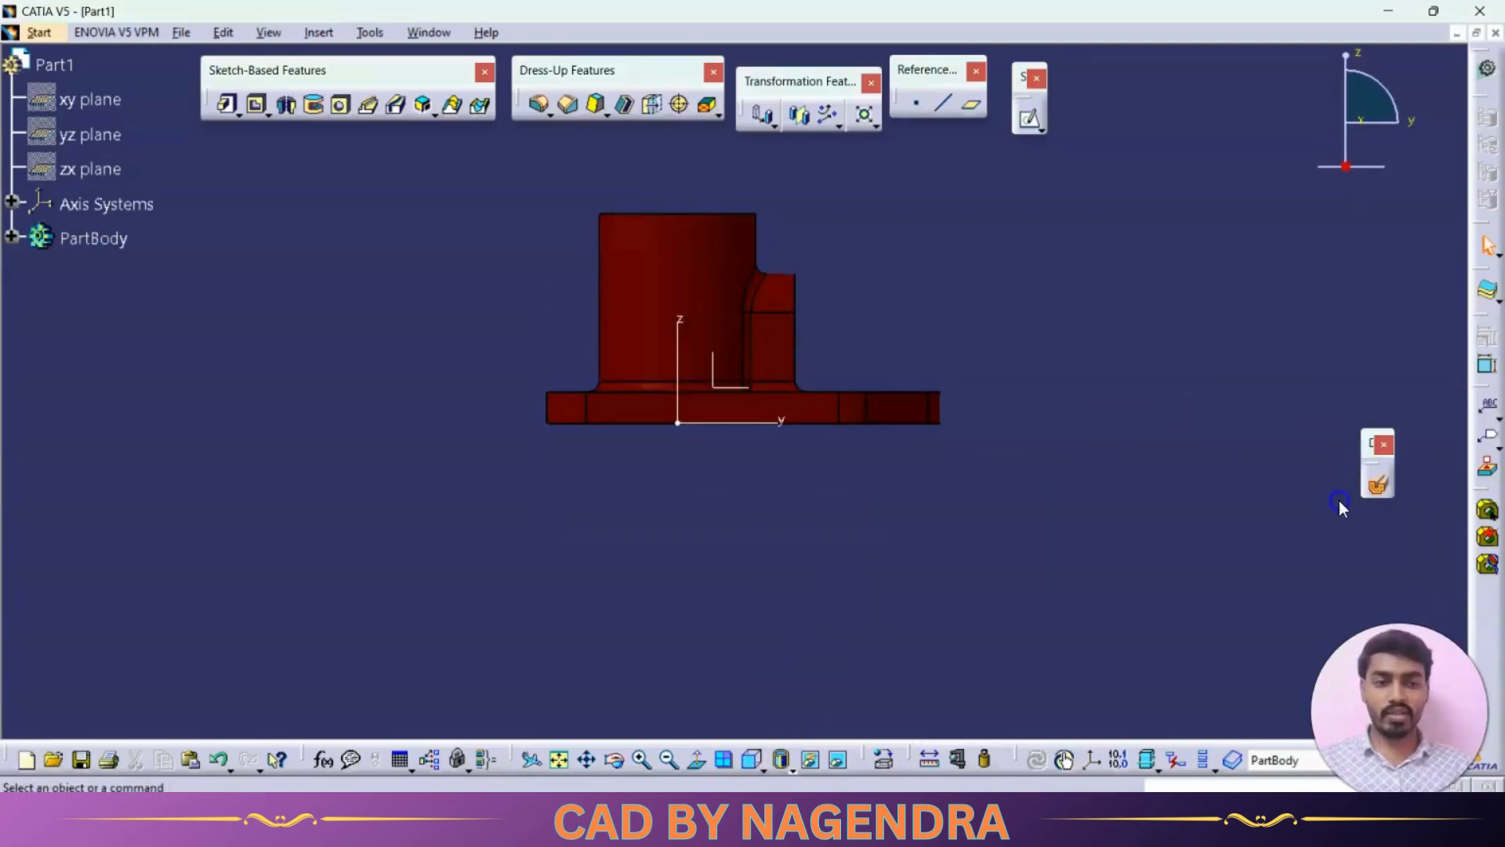
pyautogui.click(1381, 489)
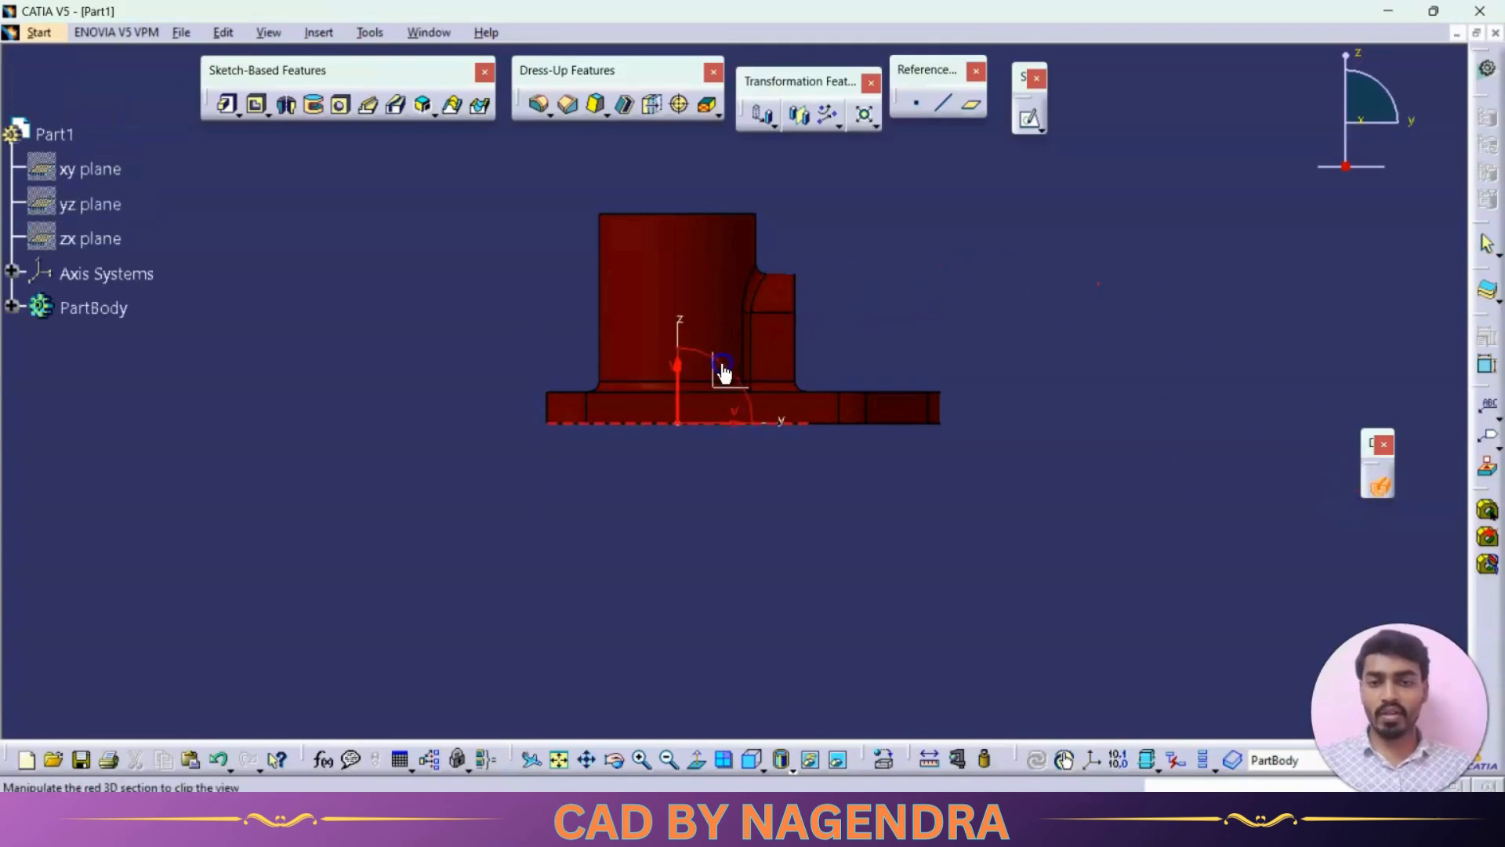
pyautogui.moveTo(727, 382); pyautogui.dragTo(805, 441)
pyautogui.hotkey('alt', 'Tab')
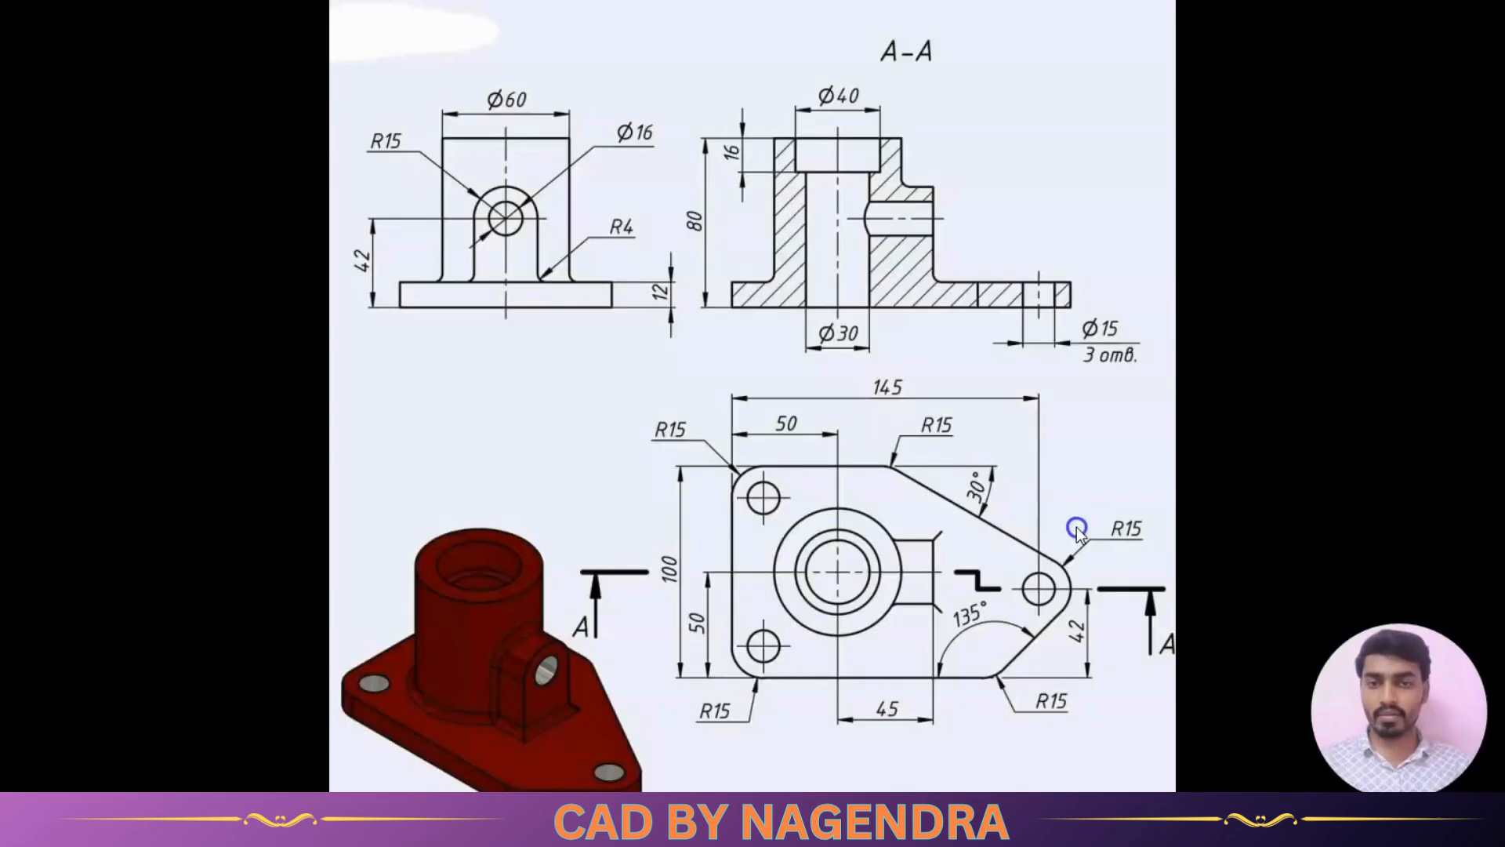
pyautogui.hotkey('alt', 'Tab')
pyautogui.hotkey('alt', 'Tab')
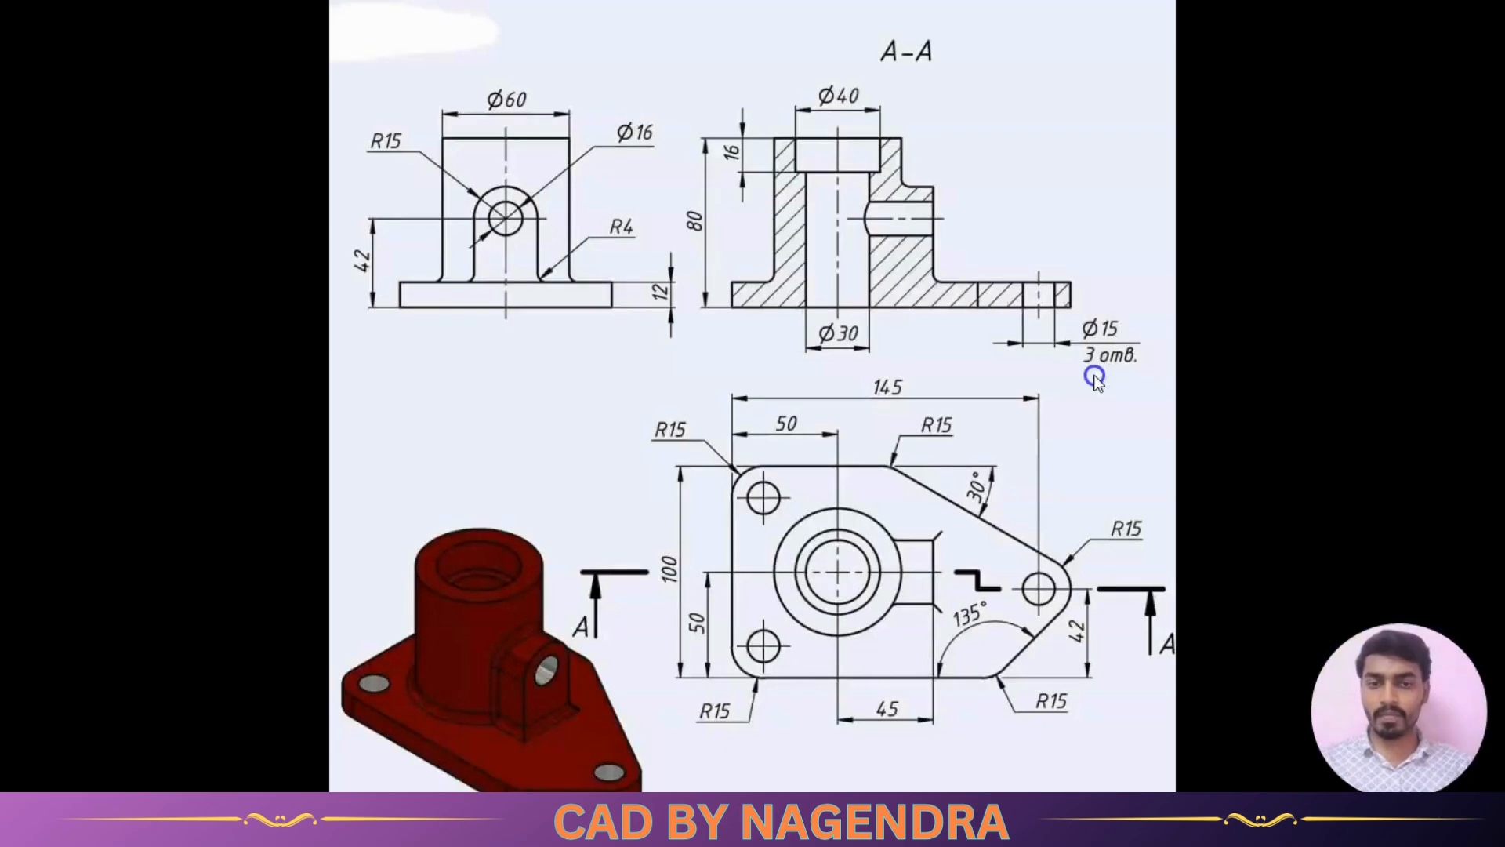
pyautogui.hotkey('alt', 'Tab')
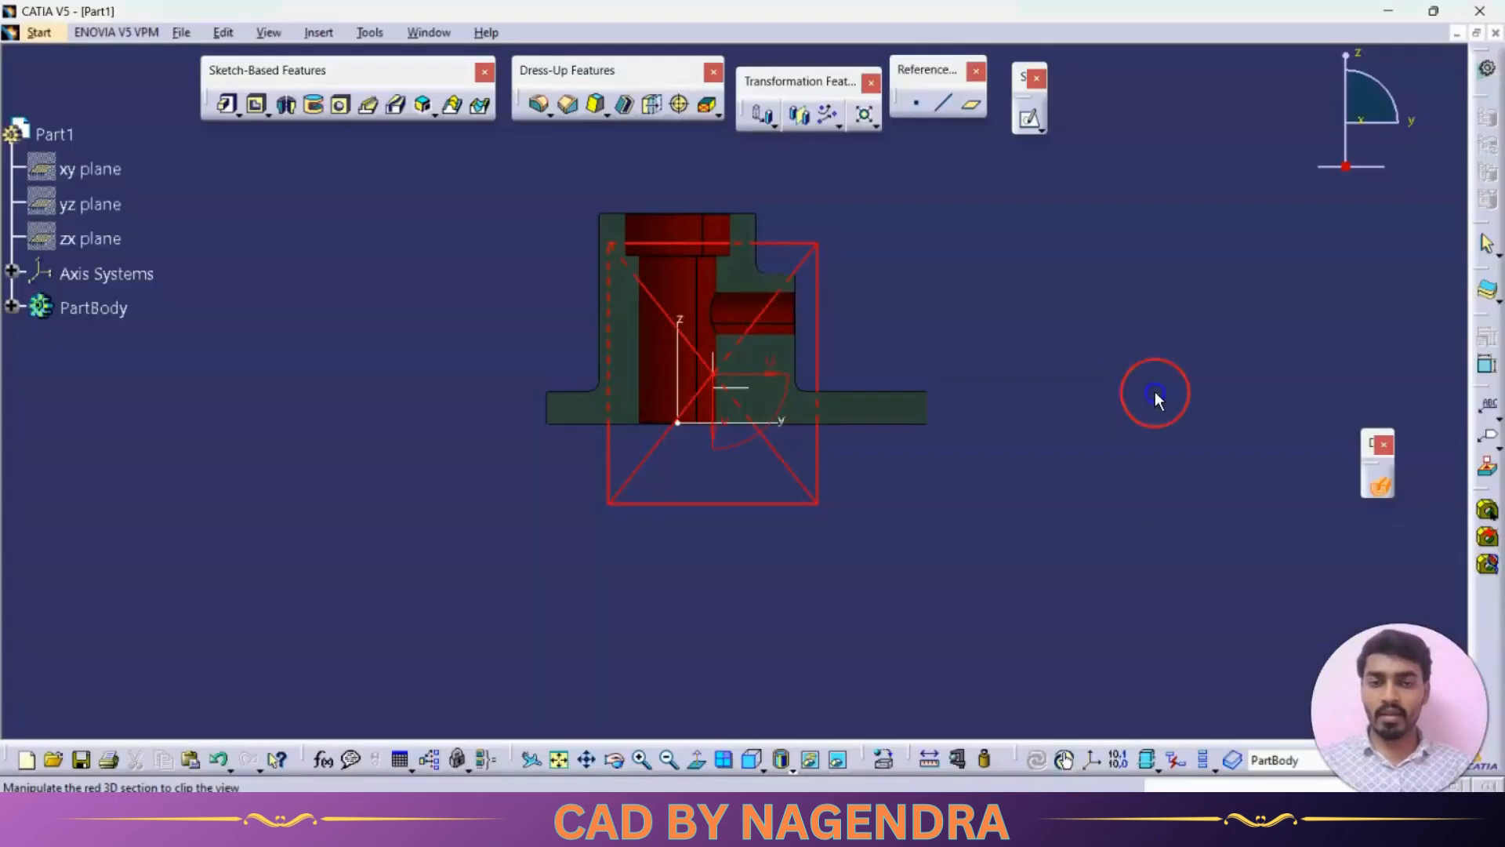
pyautogui.click(1379, 486)
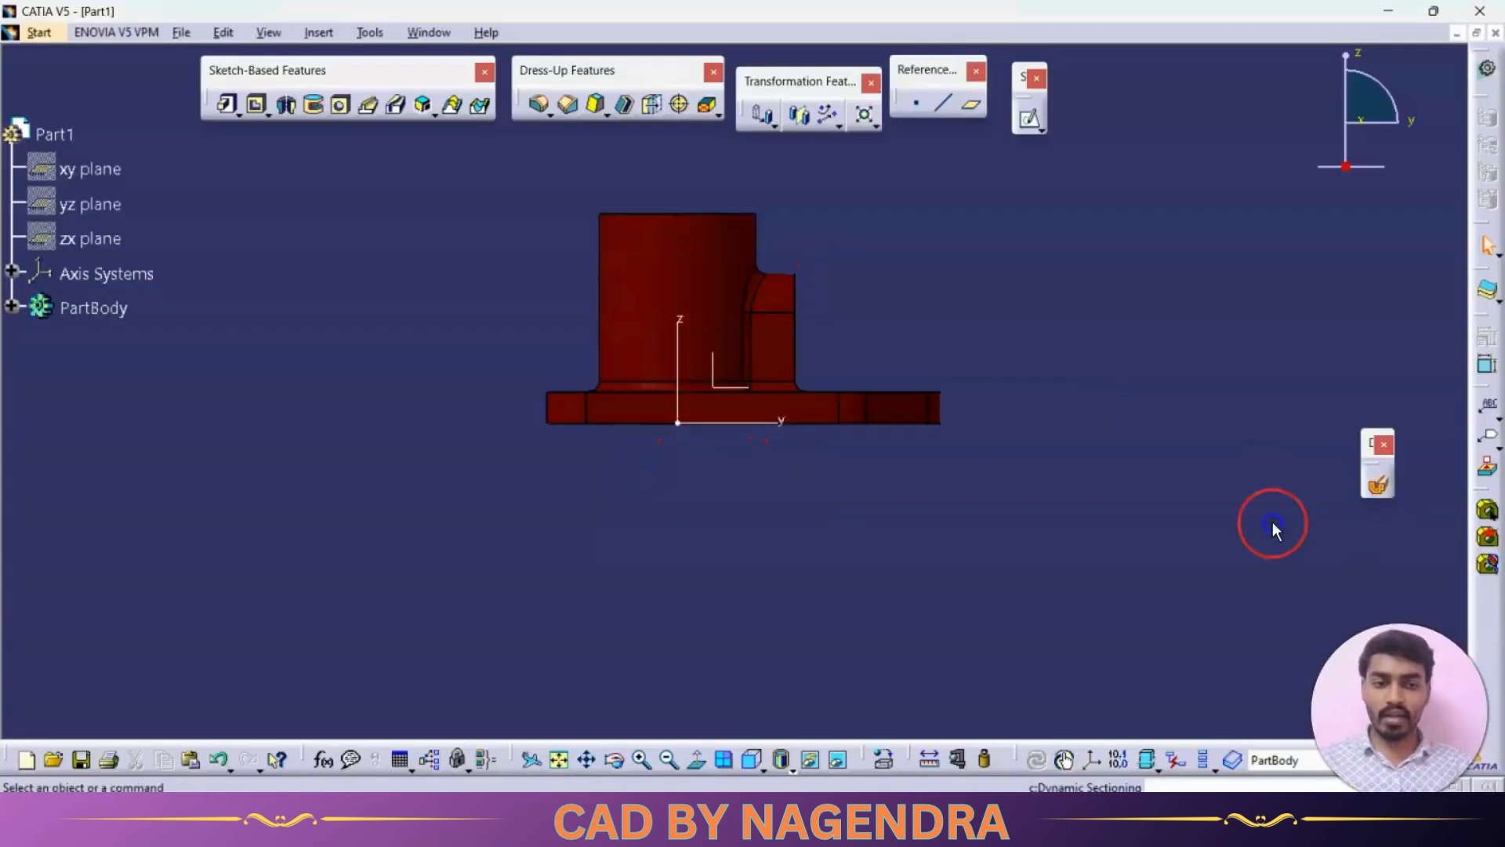
# - Compare the bracket's right view with the boss-side elevation in the reference drawing
pyautogui.click(758, 768)
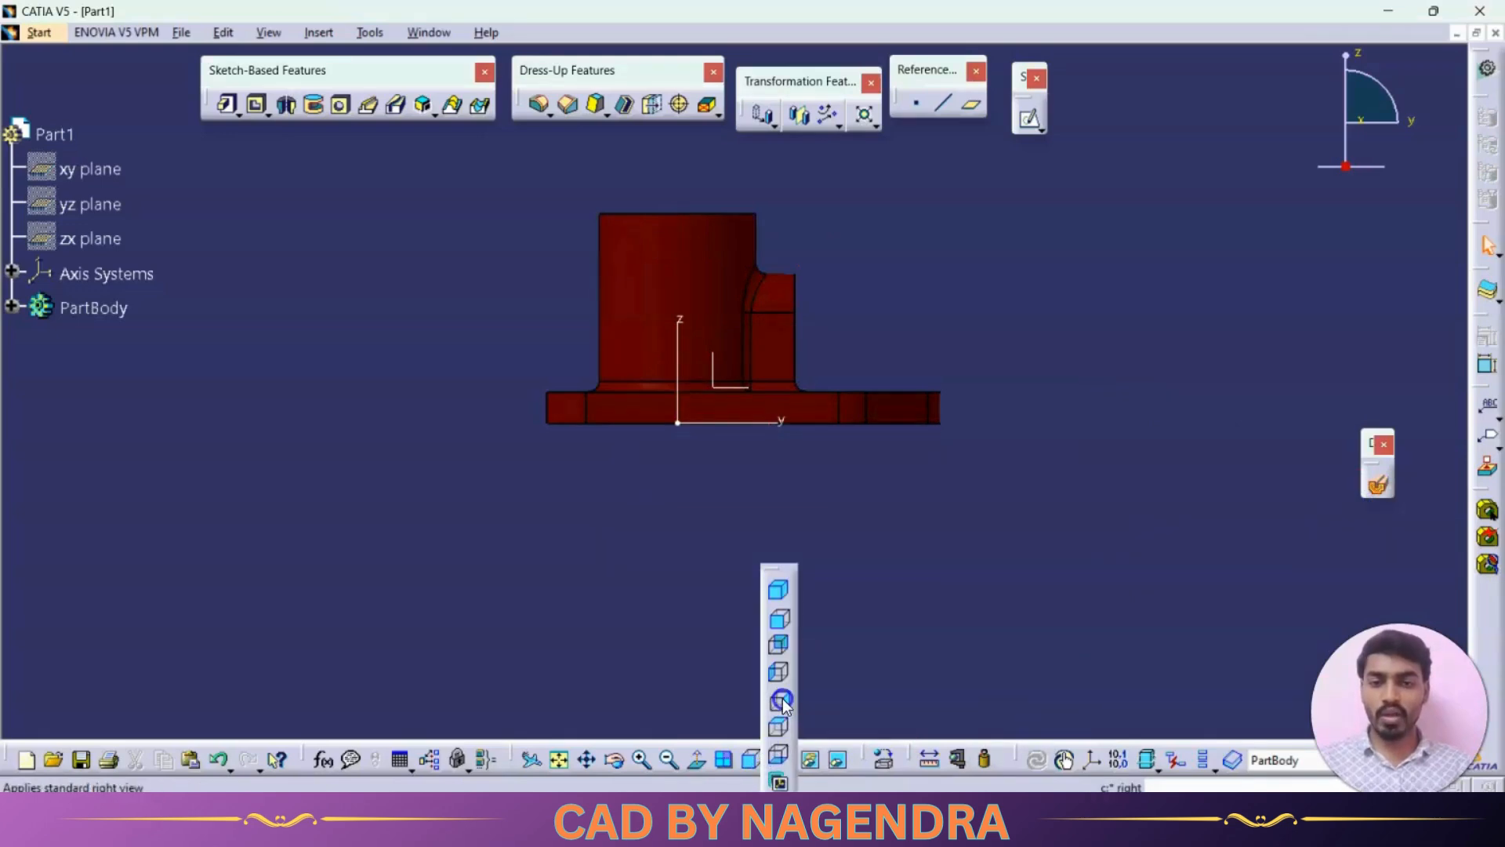
pyautogui.click(783, 700)
pyautogui.hotkey('alt', 'Tab')
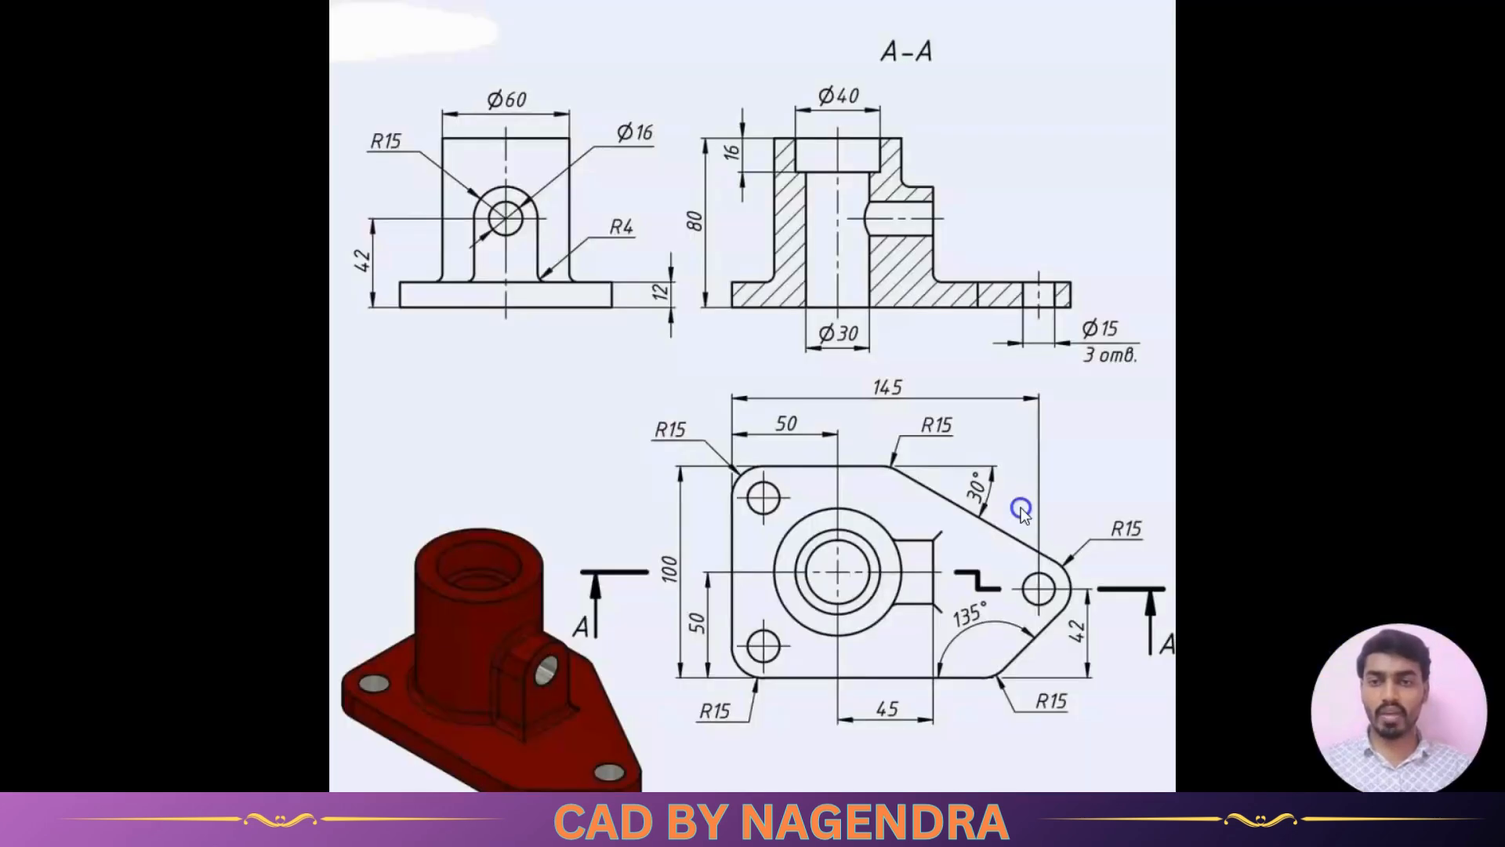
pyautogui.hotkey('alt', 'Tab')
pyautogui.hotkey('alt', 'Tab')
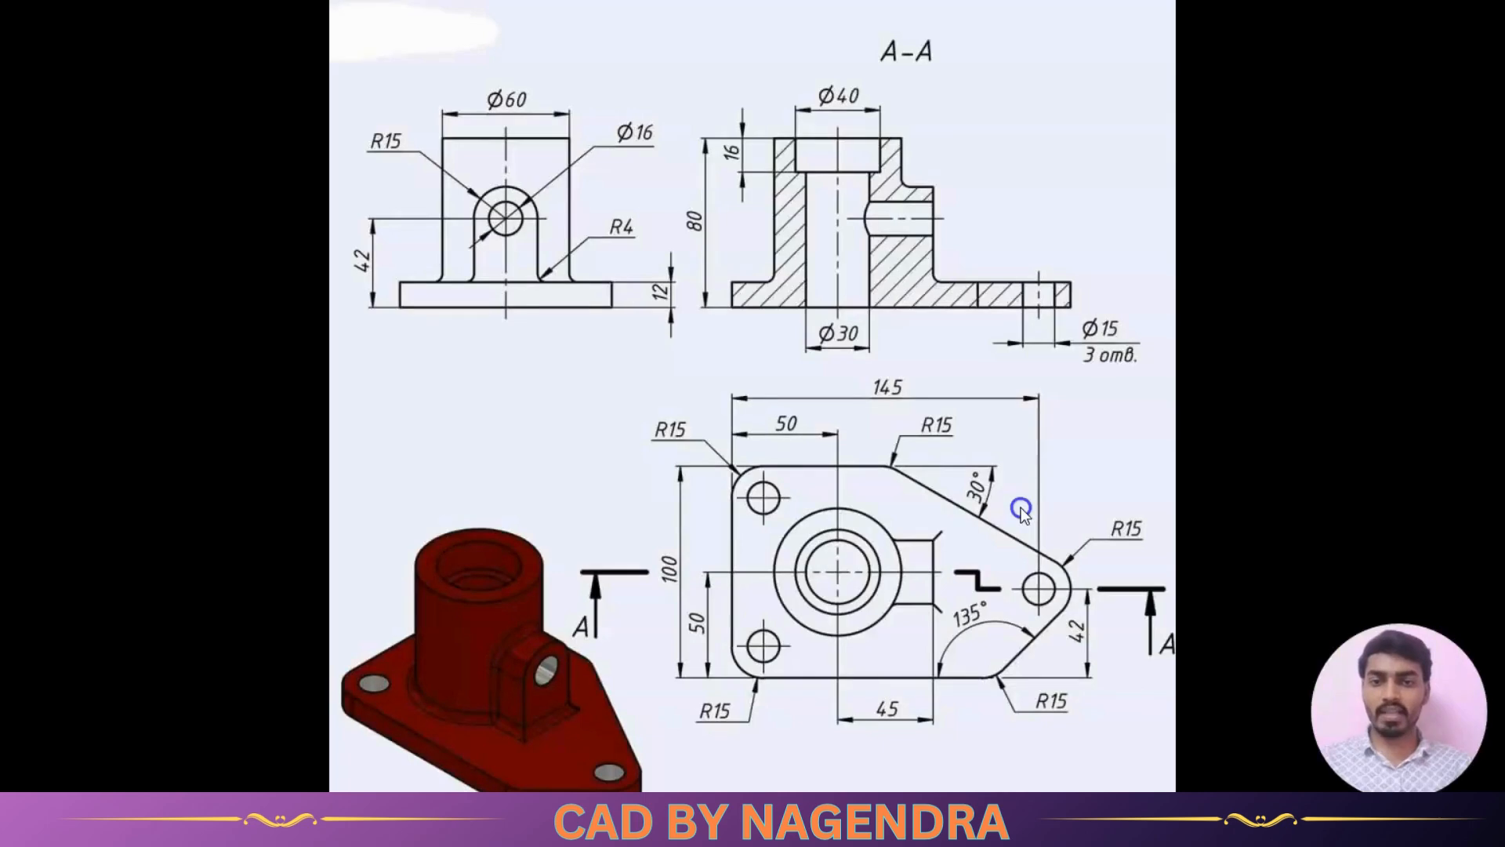